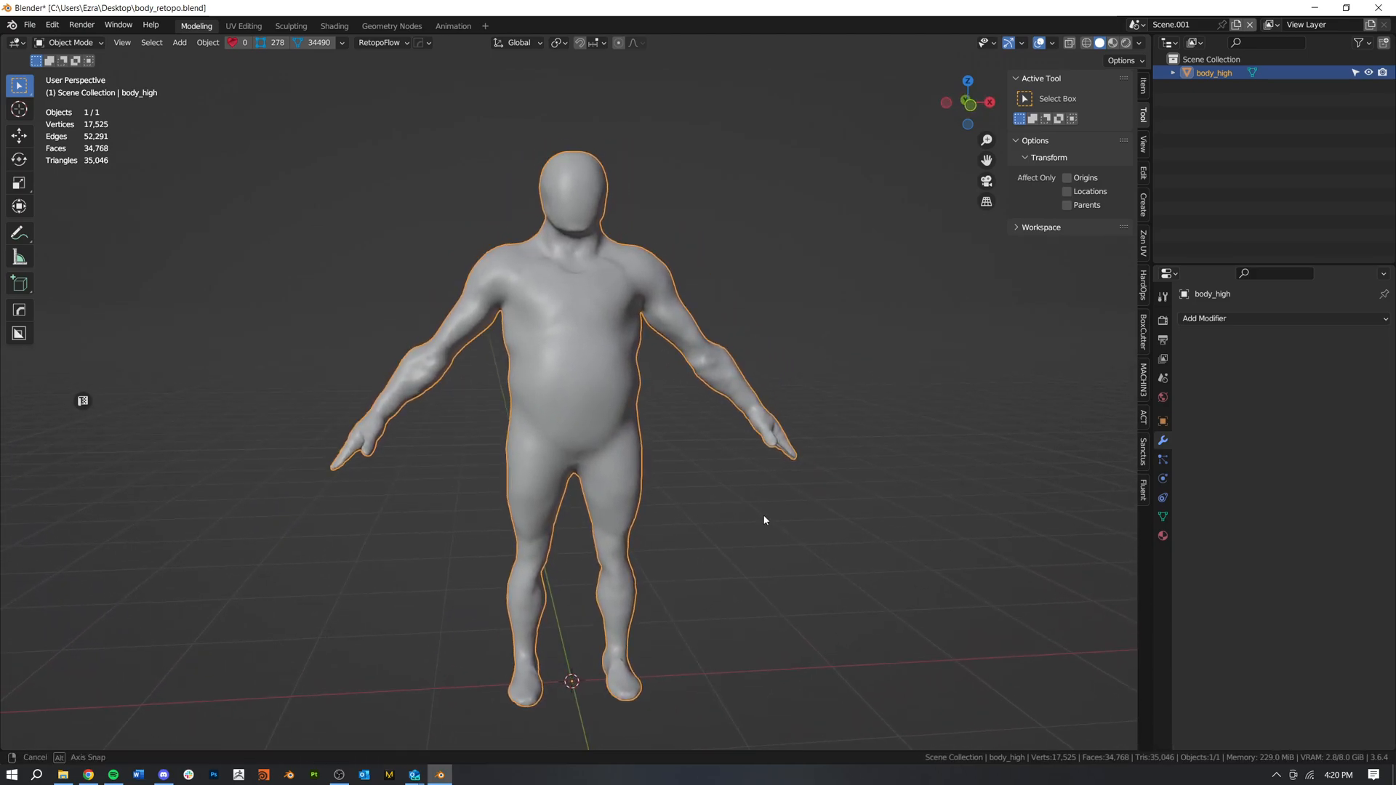
Step: Start RetopoFlow with a new retopology target created at the active body_high mesh
middle_click_drag(626, 313, 592, 312)
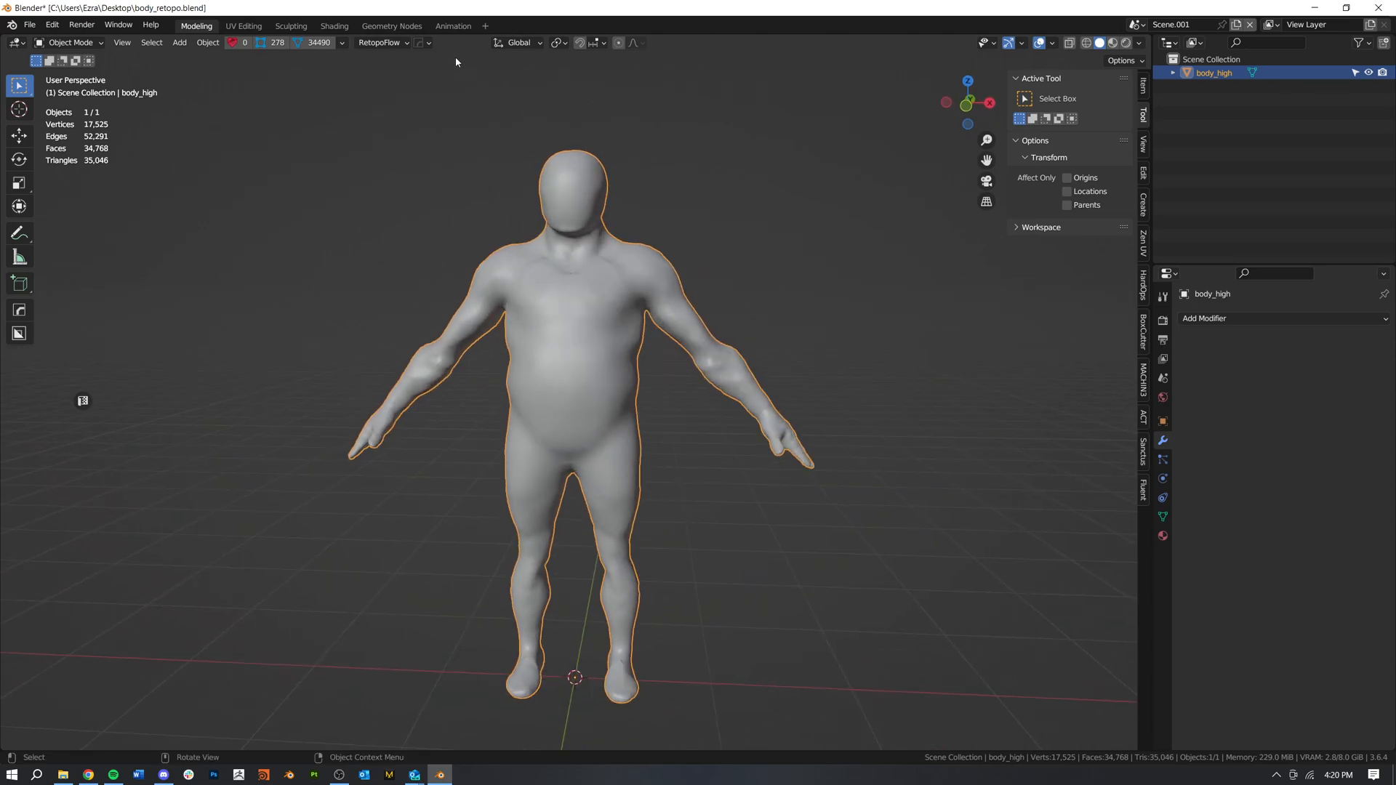
left_click(379, 43)
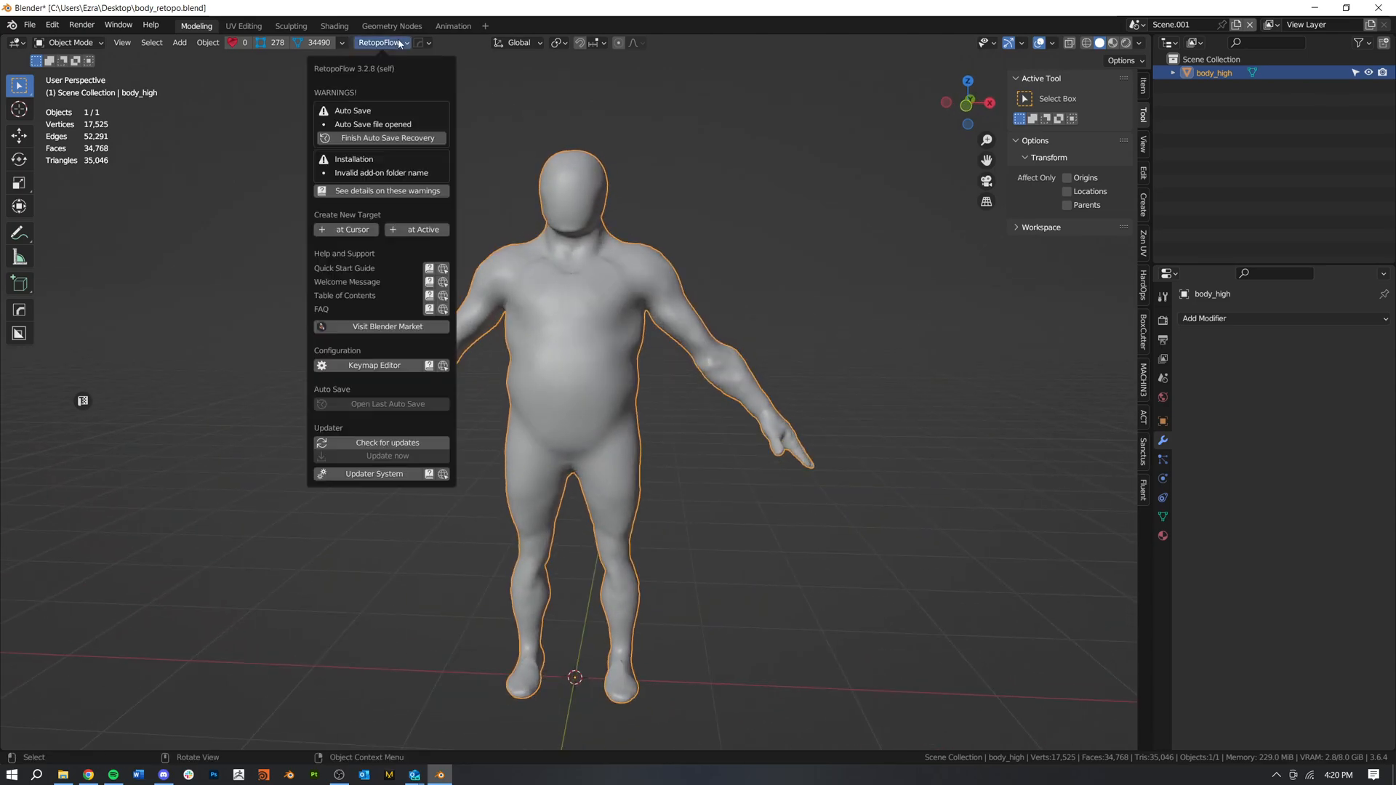
left_click(423, 229)
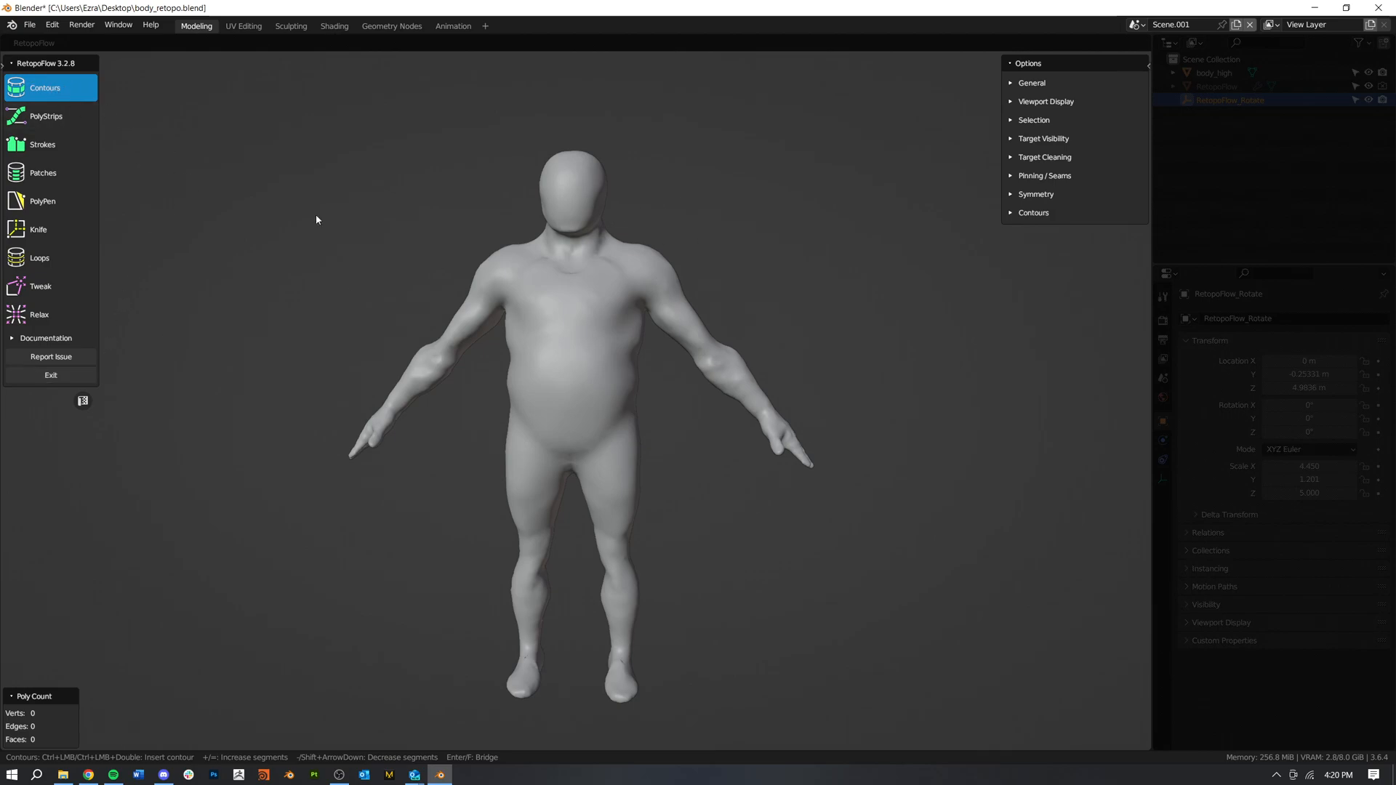
Step: Enable X-axis symmetry for the retopology target
middle_click_drag(607, 511, 608, 490)
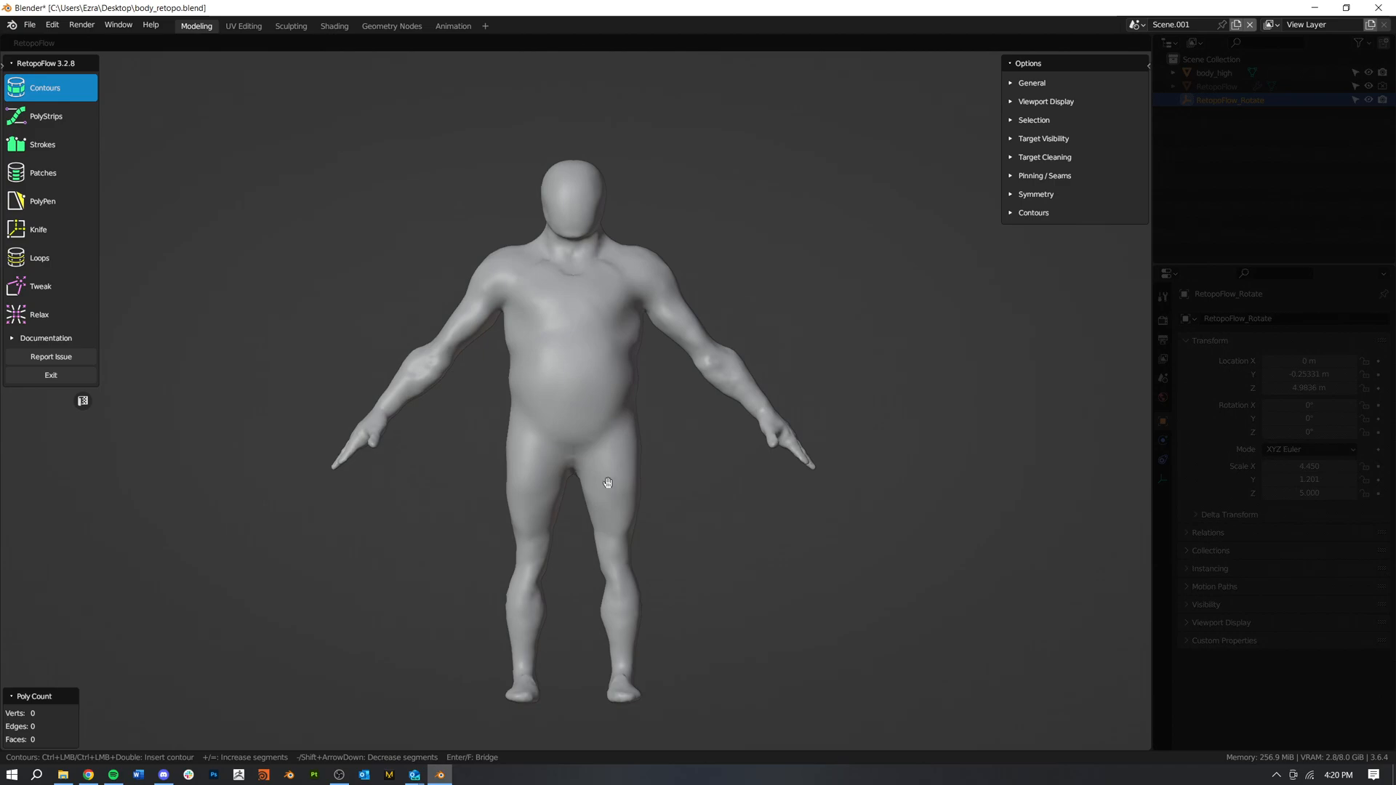
scroll(609, 491, "up", 3)
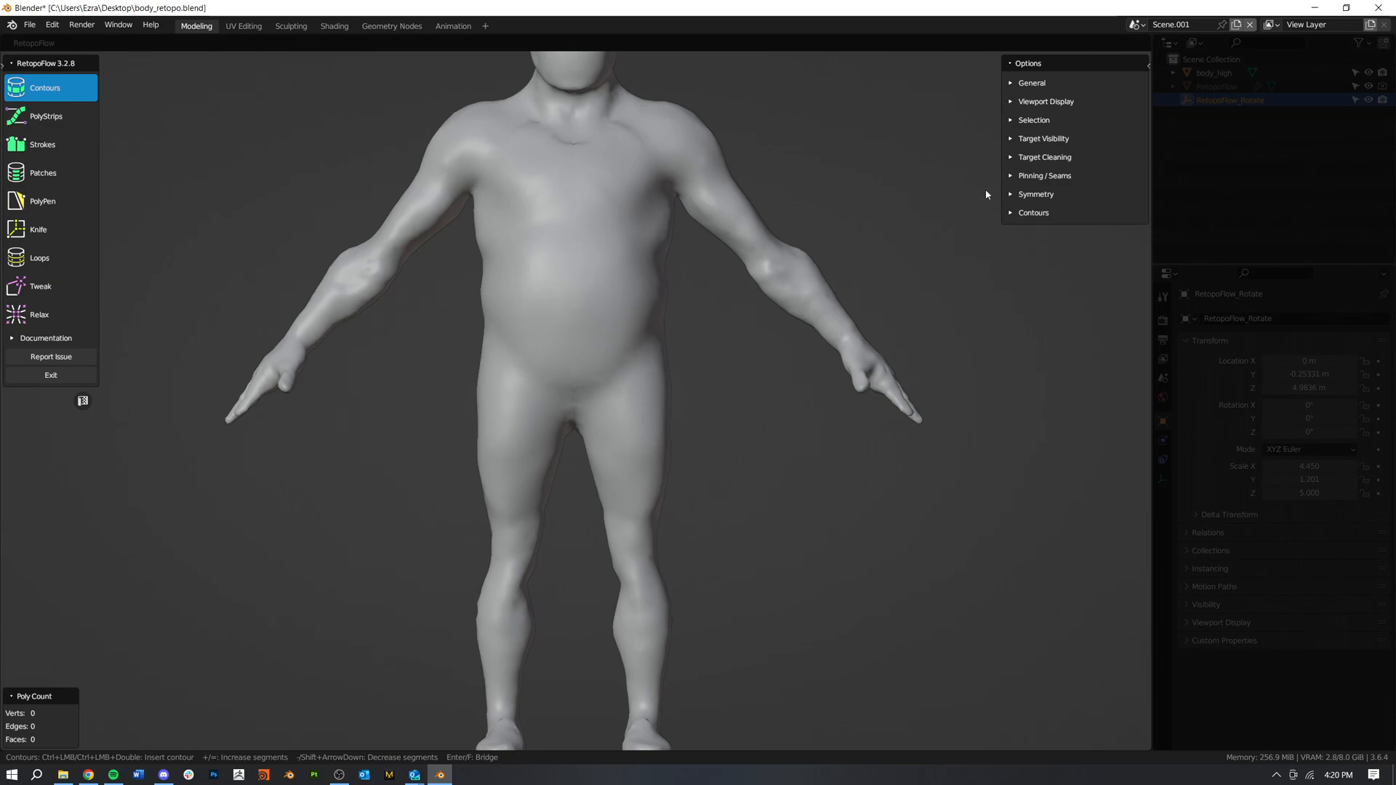
left_click(1010, 195)
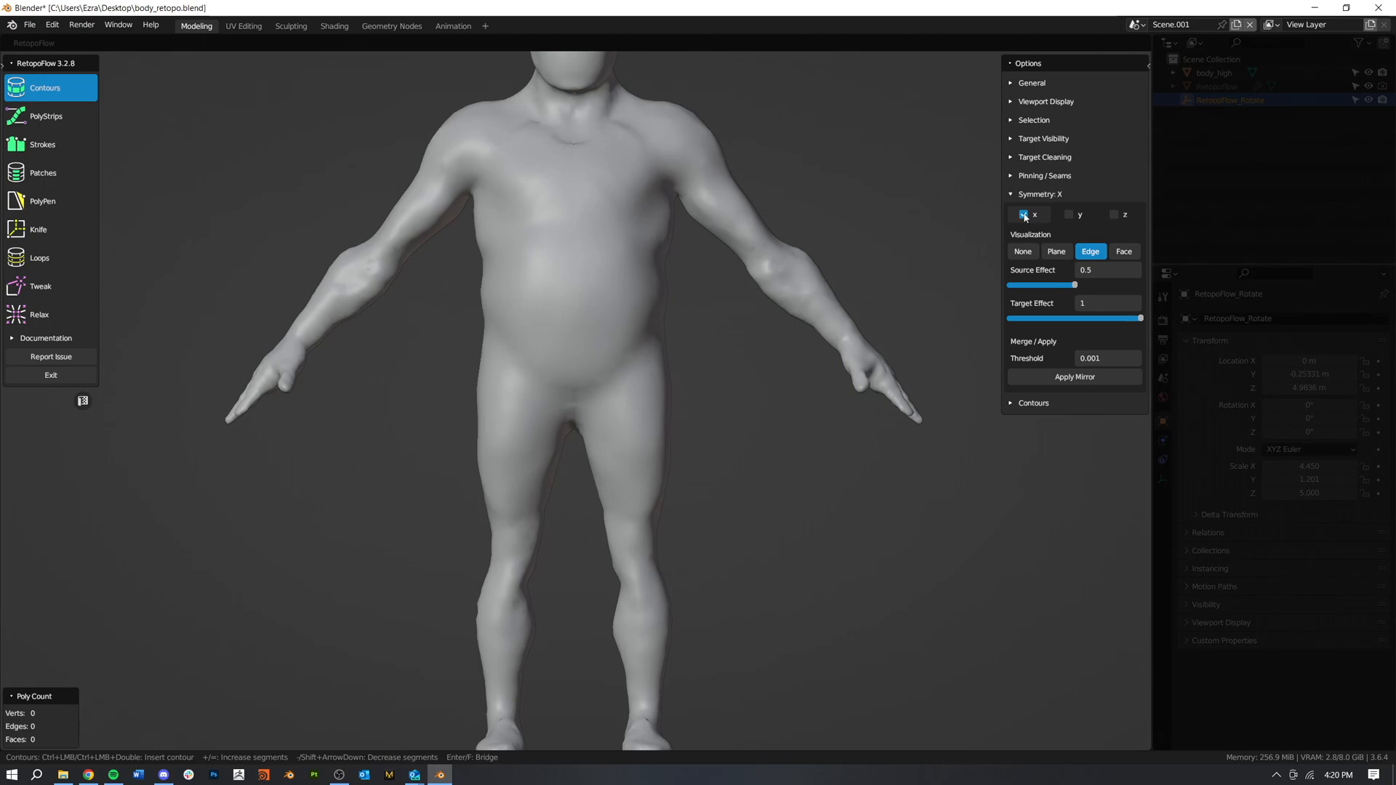
left_click(1010, 195)
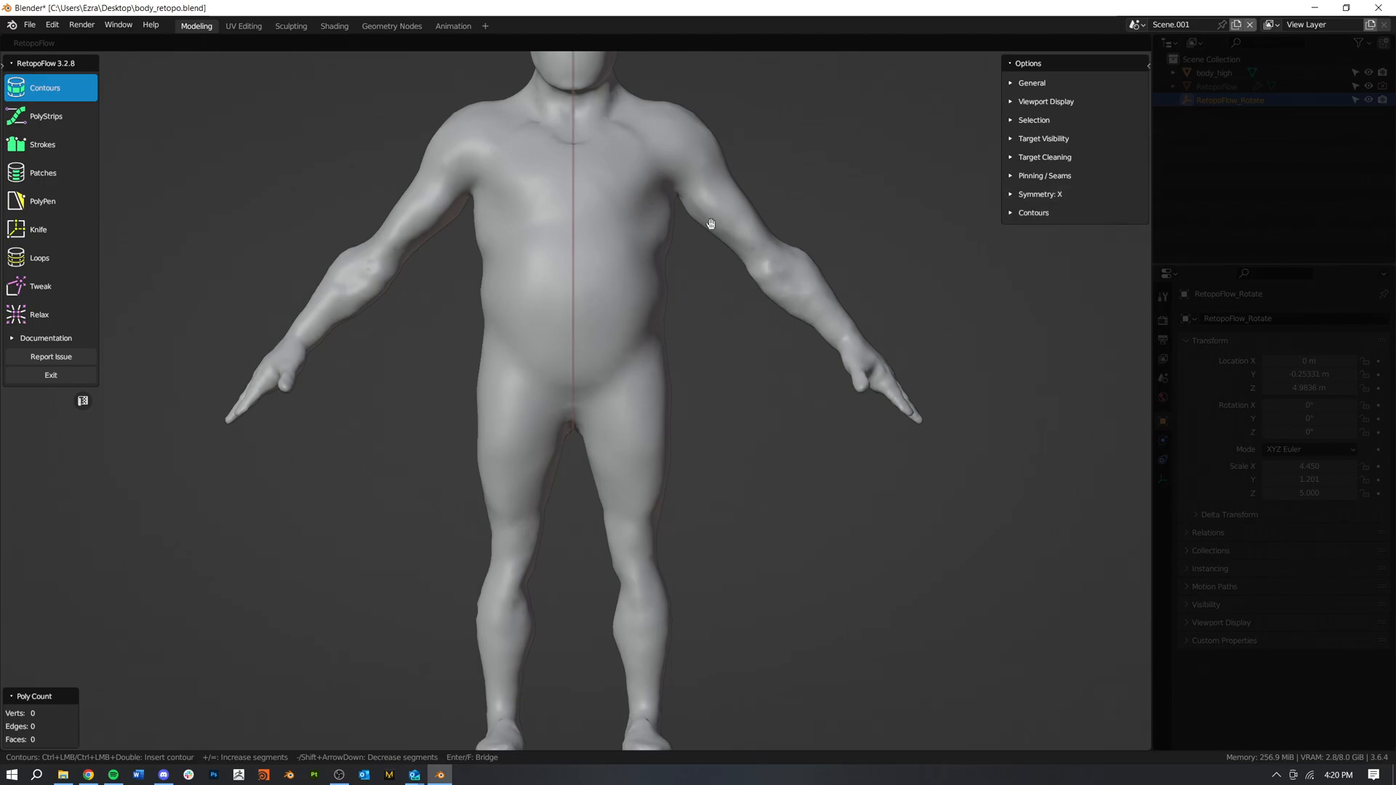
Step: Draw the first 16-segment contour loop around the top of one thigh, sloping up towards the outer hip
scroll(710, 221, "up", 5)
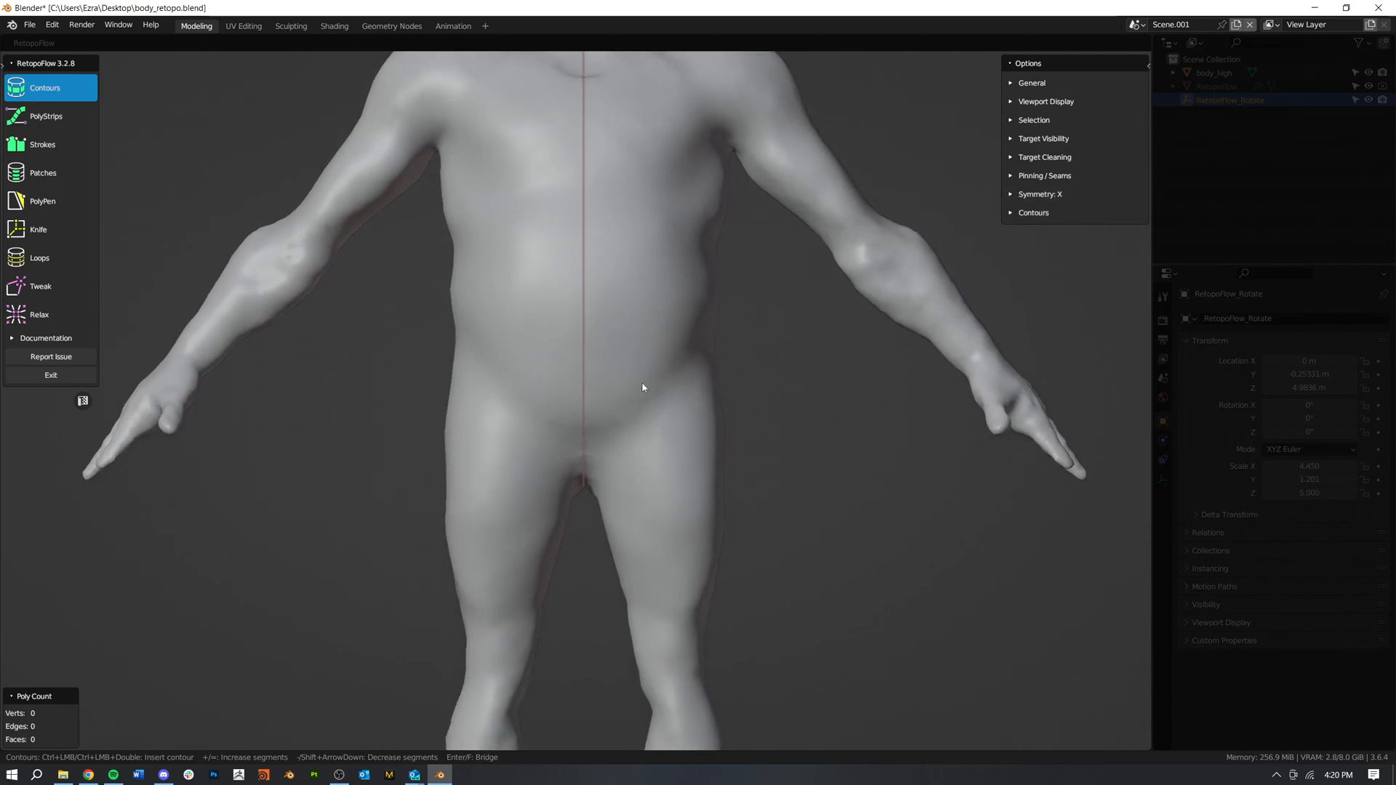
middle_click_drag(585, 489, 590, 394, "shift")
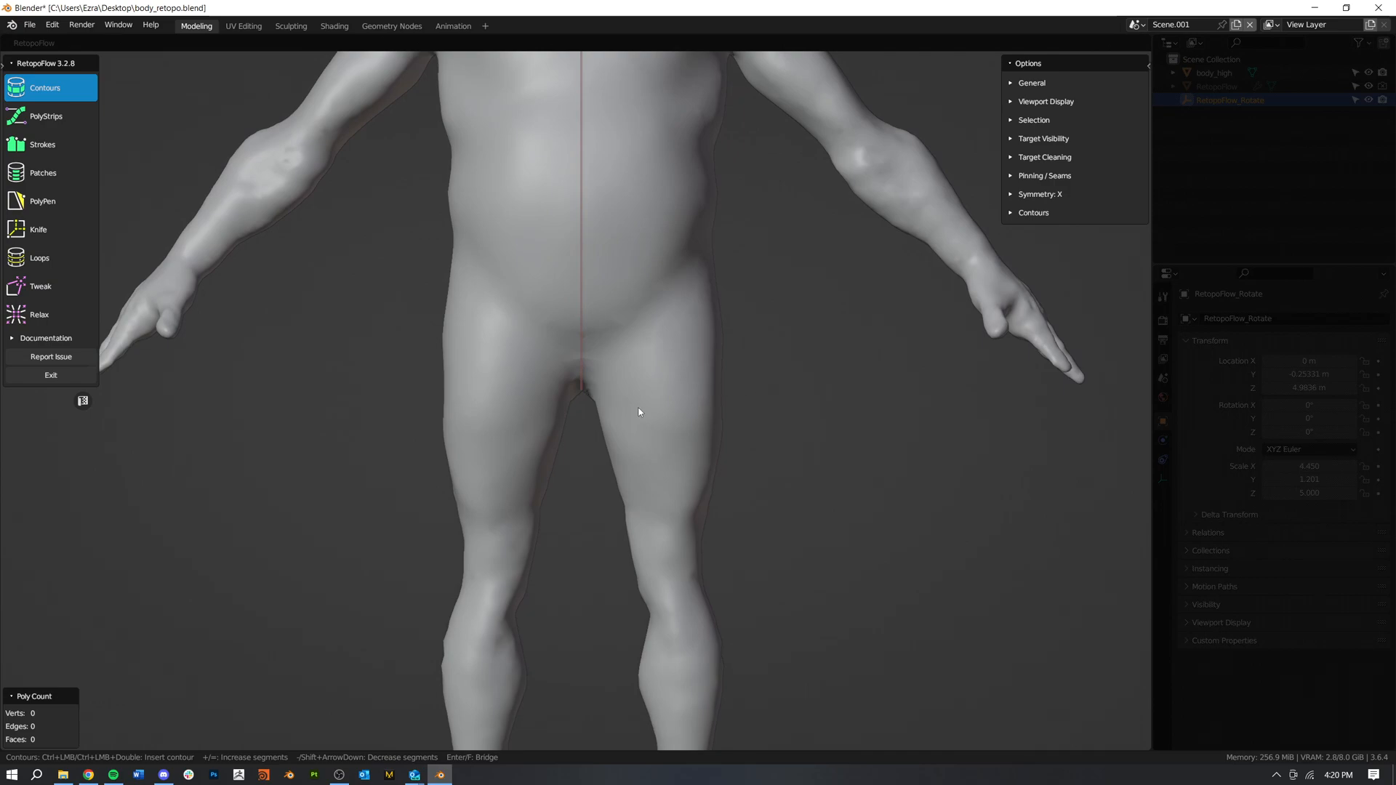
left_click_drag(593, 406, 756, 347, "ctrl")
middle_click_drag(795, 471, 774, 415)
key("KP_1")
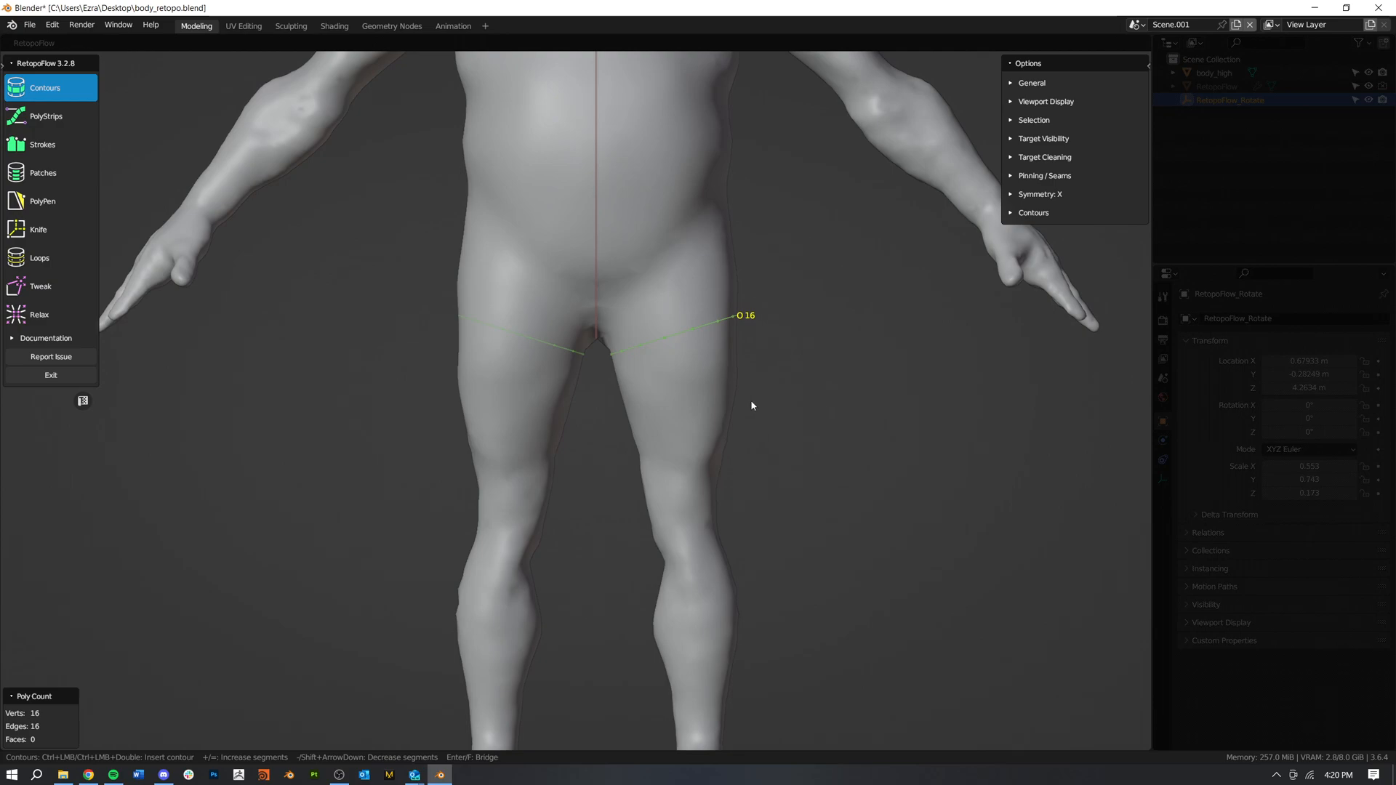
Step: Add six 16-segment contour loops down the thigh, ending at the knee
left_click_drag(615, 383, 750, 360, "ctrl")
left_click_drag(669, 424, 770, 417, "ctrl")
left_click_drag(630, 461, 763, 458, "ctrl")
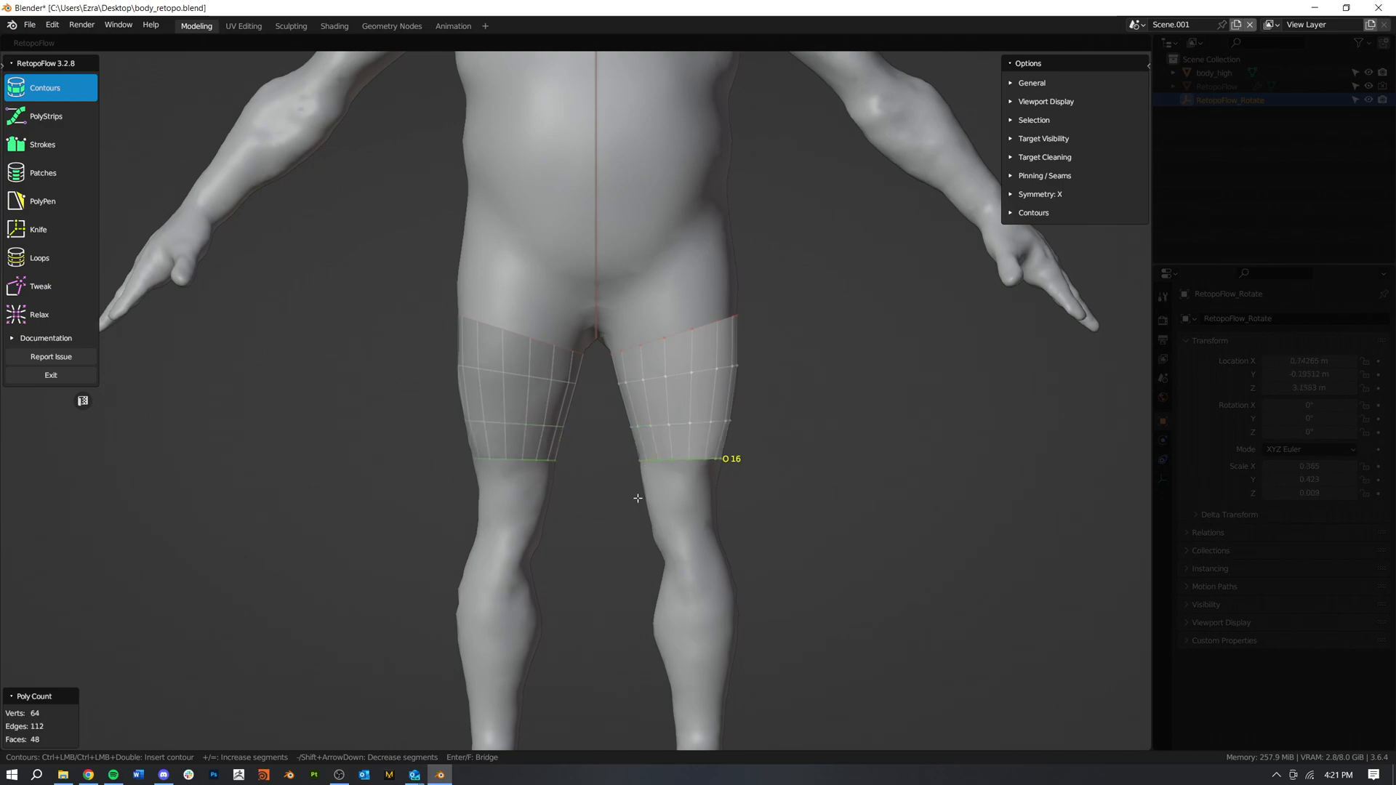
left_click_drag(631, 495, 740, 491, "ctrl")
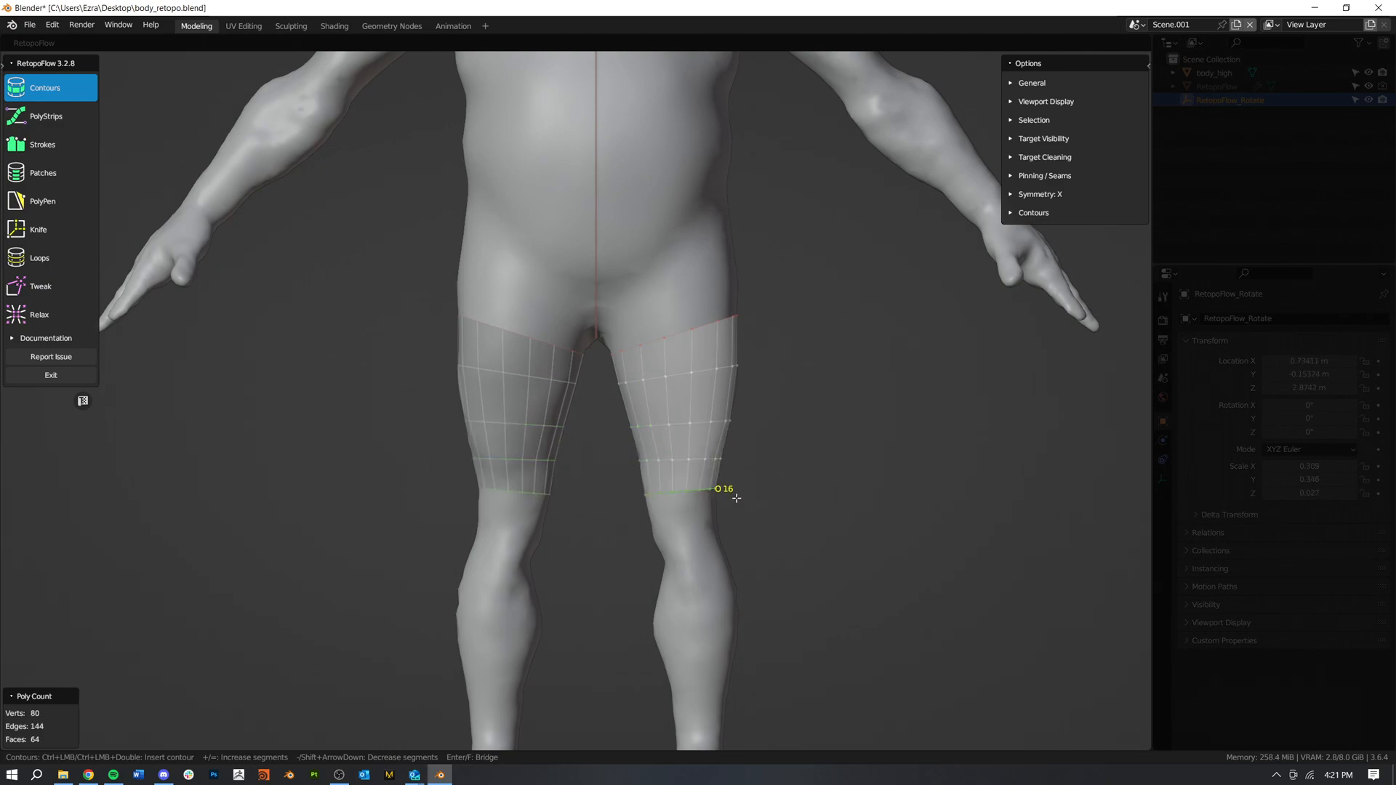
left_click_drag(639, 544, 762, 514, "ctrl")
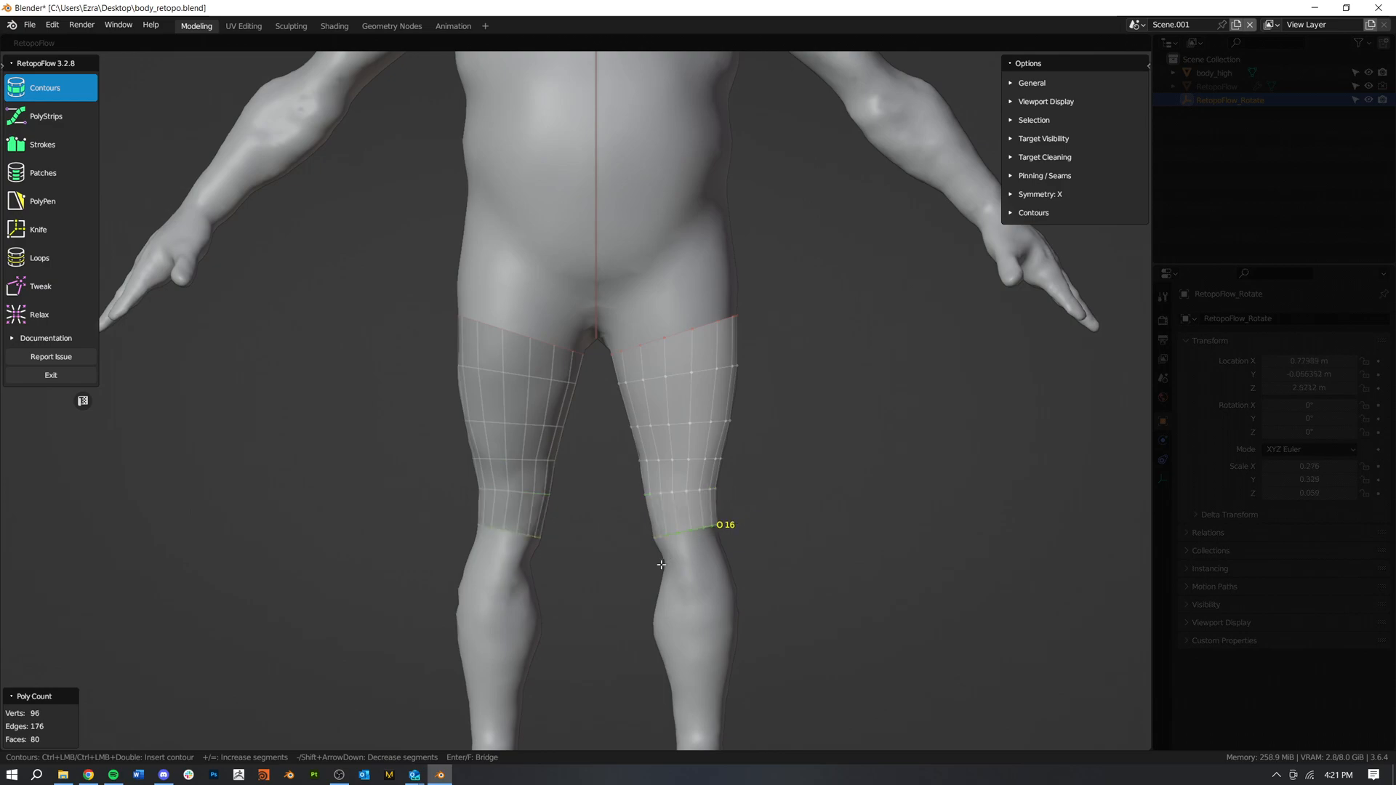
left_click_drag(689, 556, 762, 539, "ctrl")
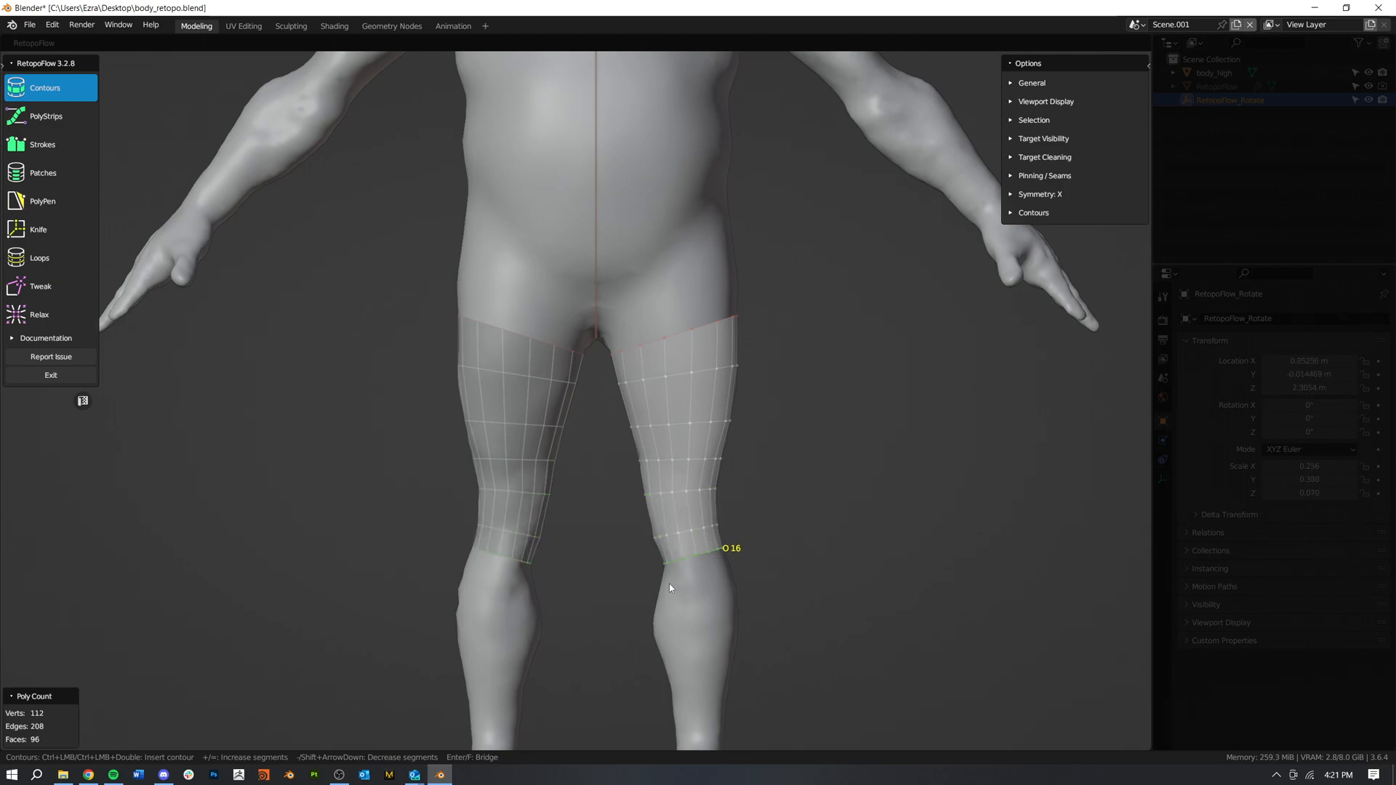
Step: Continue the leg with six 16-segment contour loops from below the knee to the ankle
middle_click_drag(669, 587, 680, 503, "shift")
left_click_drag(636, 522, 763, 522, "ctrl")
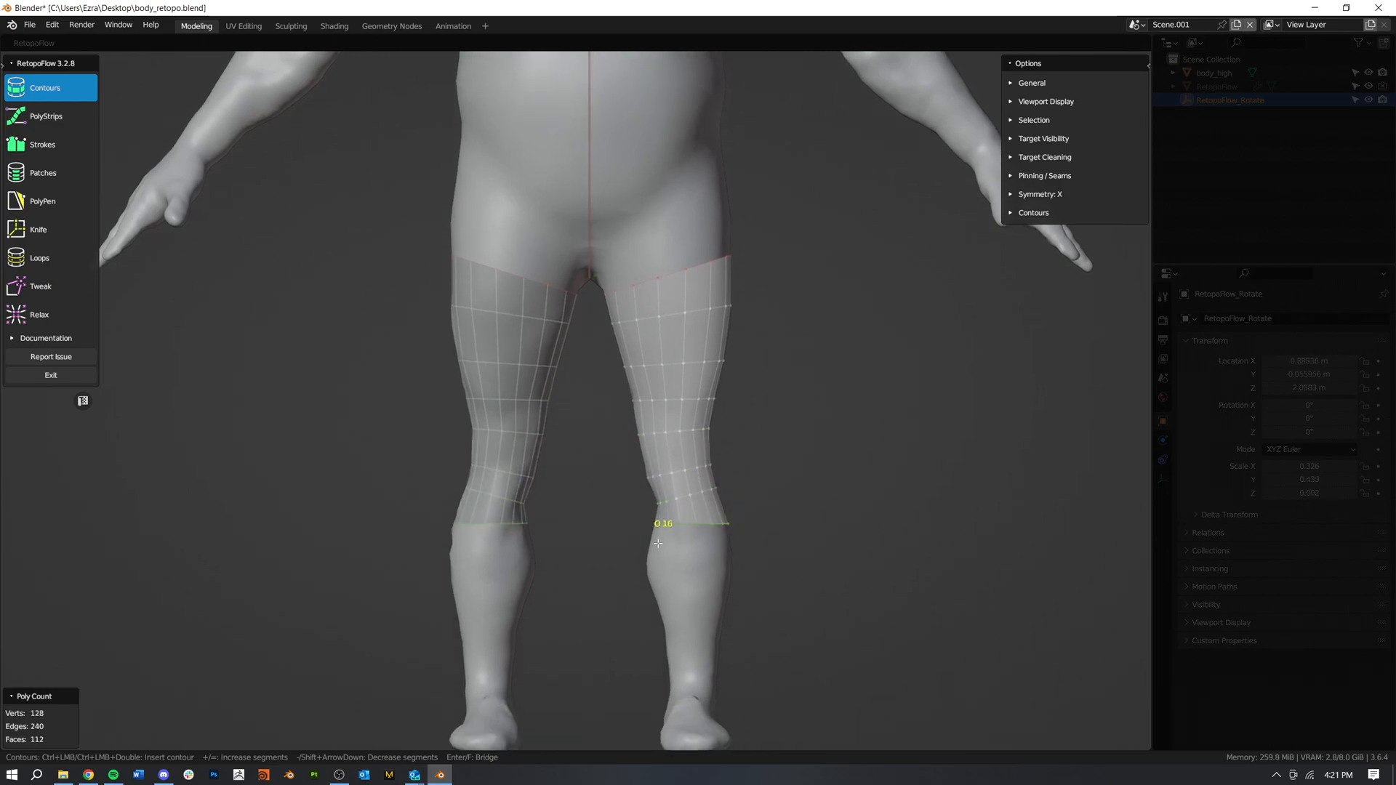
left_click_drag(633, 552, 764, 557, "ctrl")
left_click_drag(634, 581, 750, 587, "ctrl")
left_click_drag(647, 618, 756, 617, "ctrl")
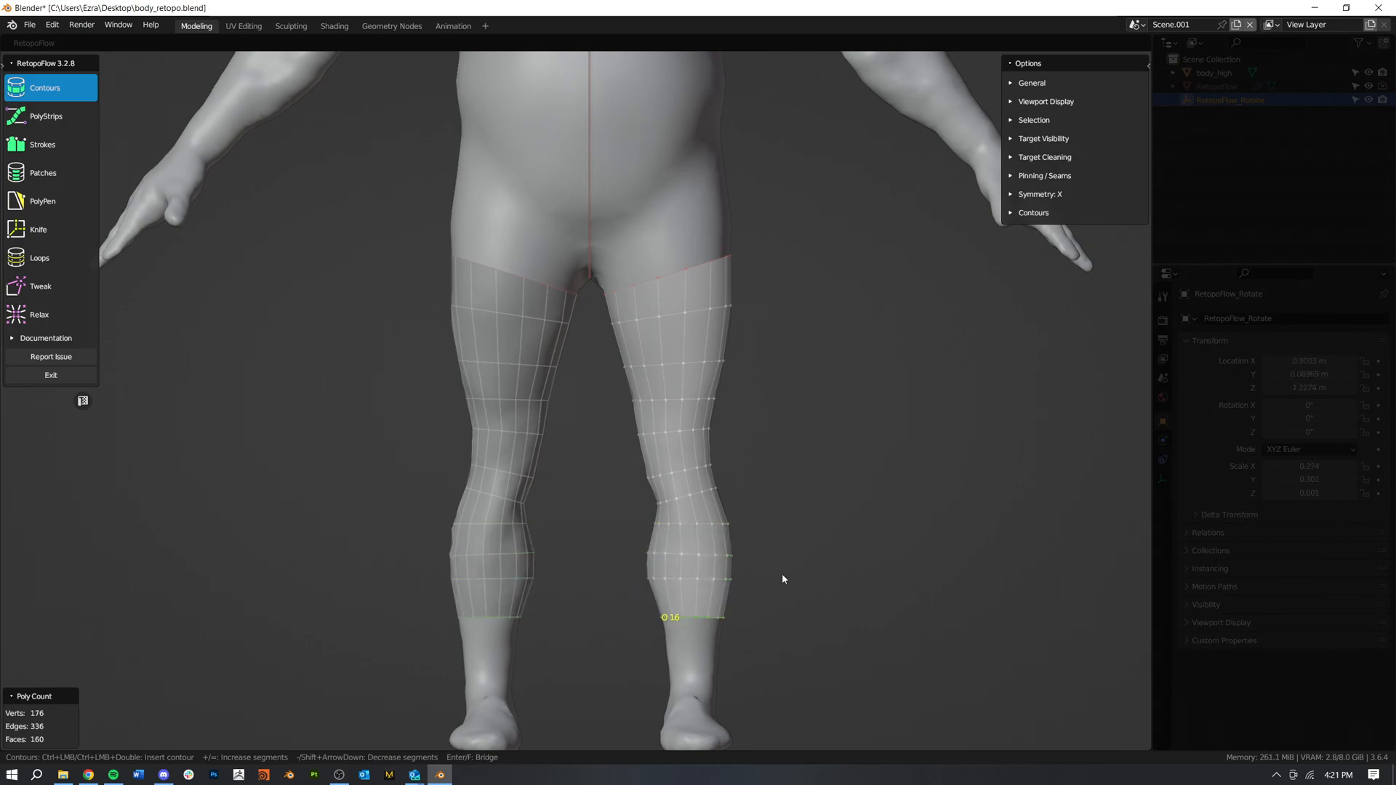
left_click_drag(660, 643, 752, 647, "ctrl")
left_click_drag(659, 680, 752, 680, "ctrl")
Step: Add a steeply angled contour loop above the top thigh loop, following the crease from crotch to outer hip
mouse_move(785, 586)
middle_mouse_down()
mouse_move(757, 548)
mouse_move(641, 571)
mouse_move(470, 555)
mouse_move(742, 529)
mouse_move(753, 550)
middle_mouse_up()
scroll(752, 550, "up", 3)
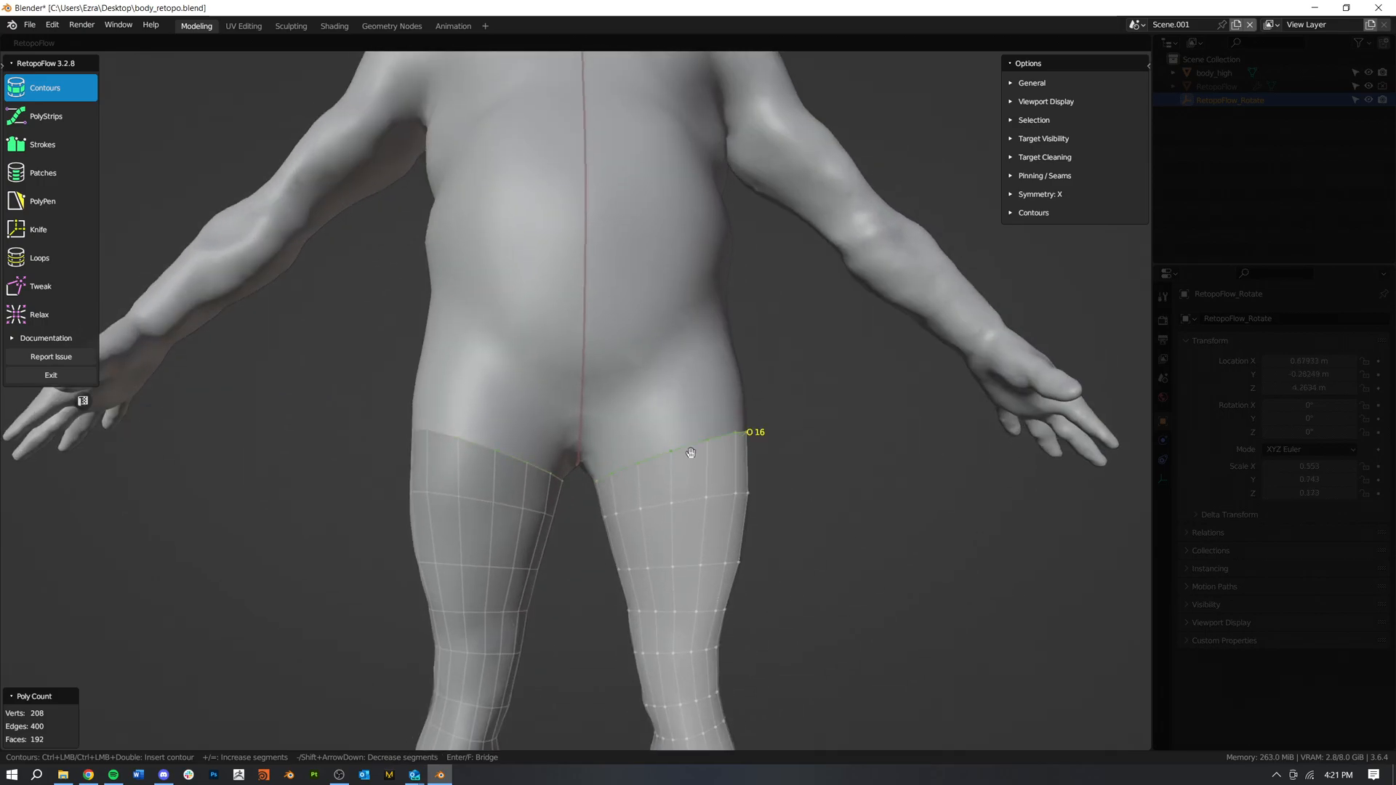
key("KP_1")
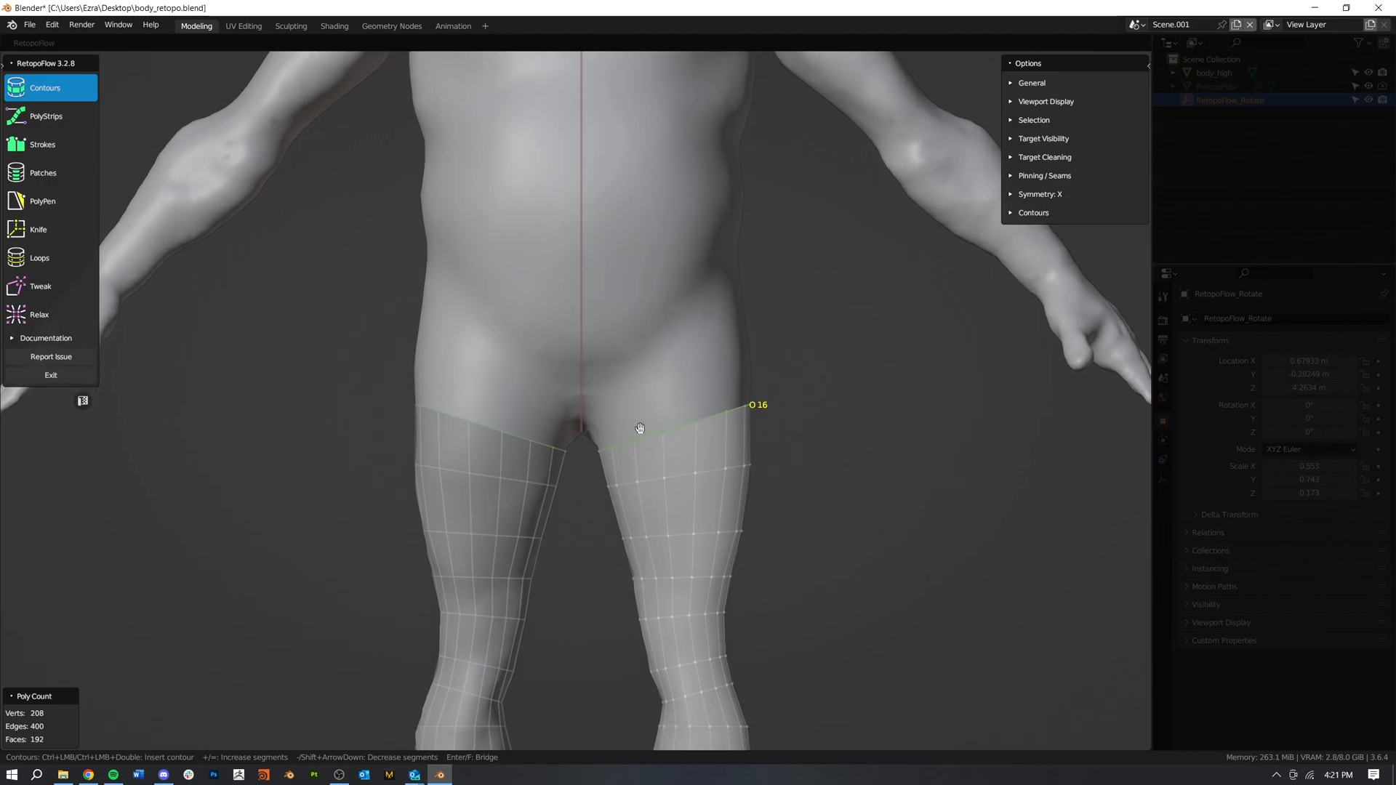
left_click_drag(588, 438, 765, 312, "ctrl")
Step: Draw a contour loop around the upper arm near the armpit and reduce it to 12 segments
middle_click_drag(817, 380, 757, 509)
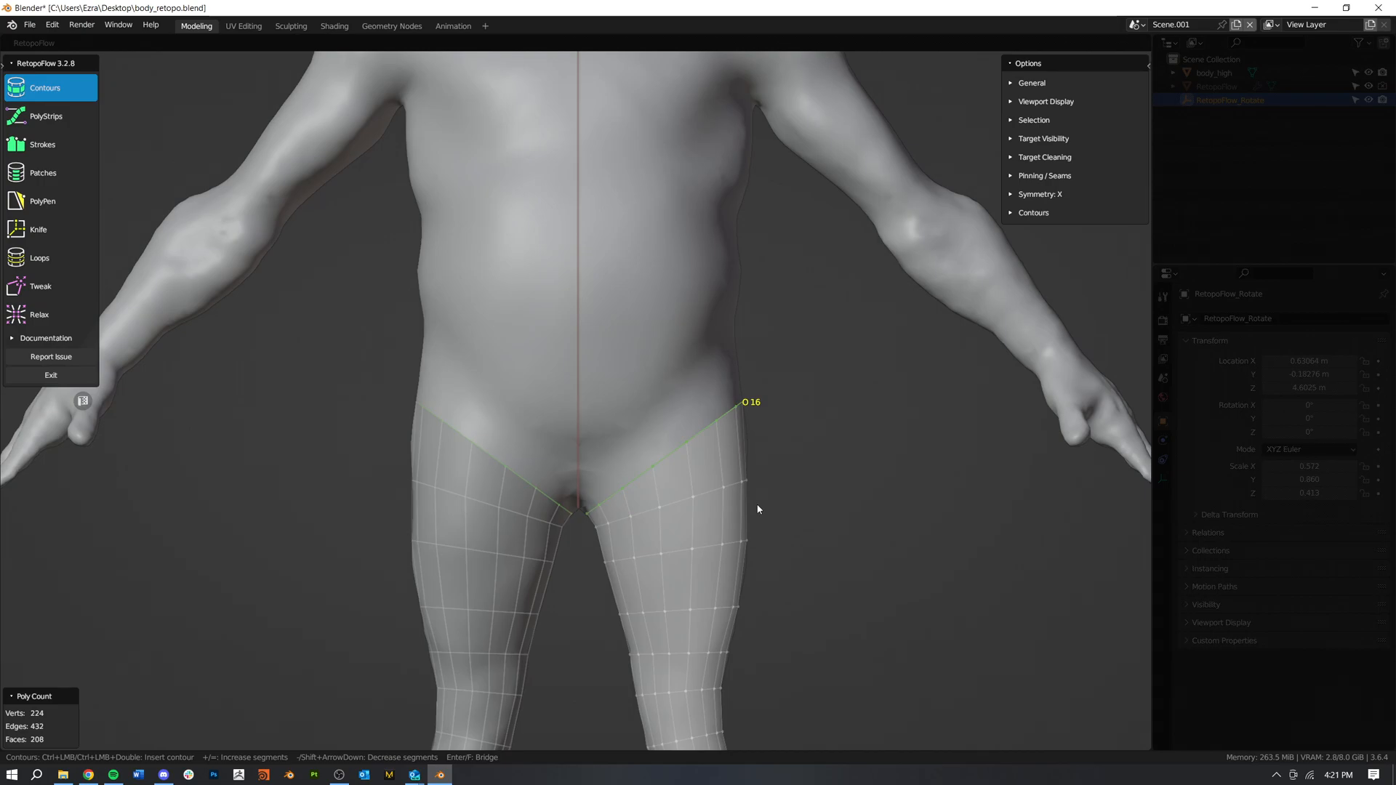
scroll(764, 490, "down", 5)
scroll(686, 397, "up", 1)
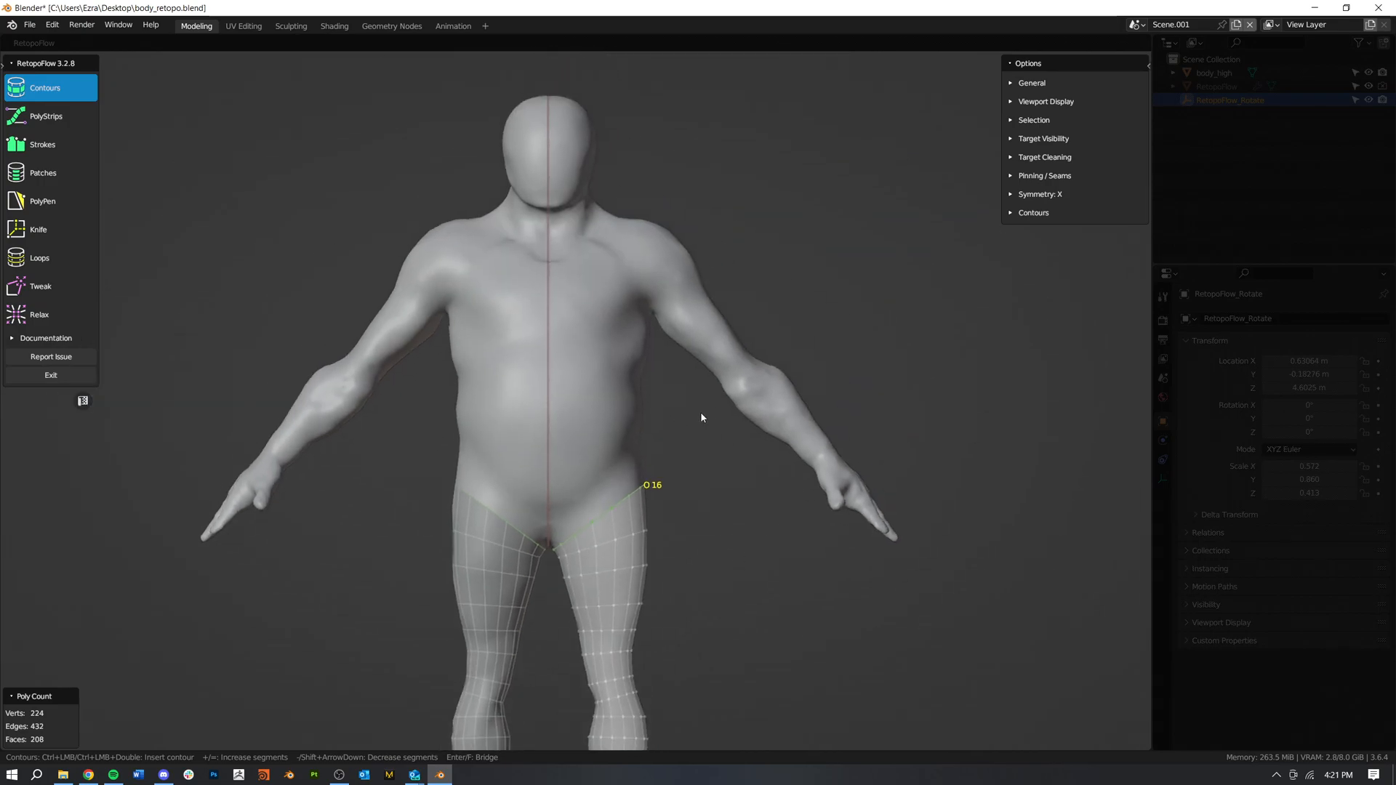
scroll(657, 399, "up", 4)
middle_click_drag(665, 409, 686, 349)
left_click_drag(682, 346, 785, 276, "ctrl")
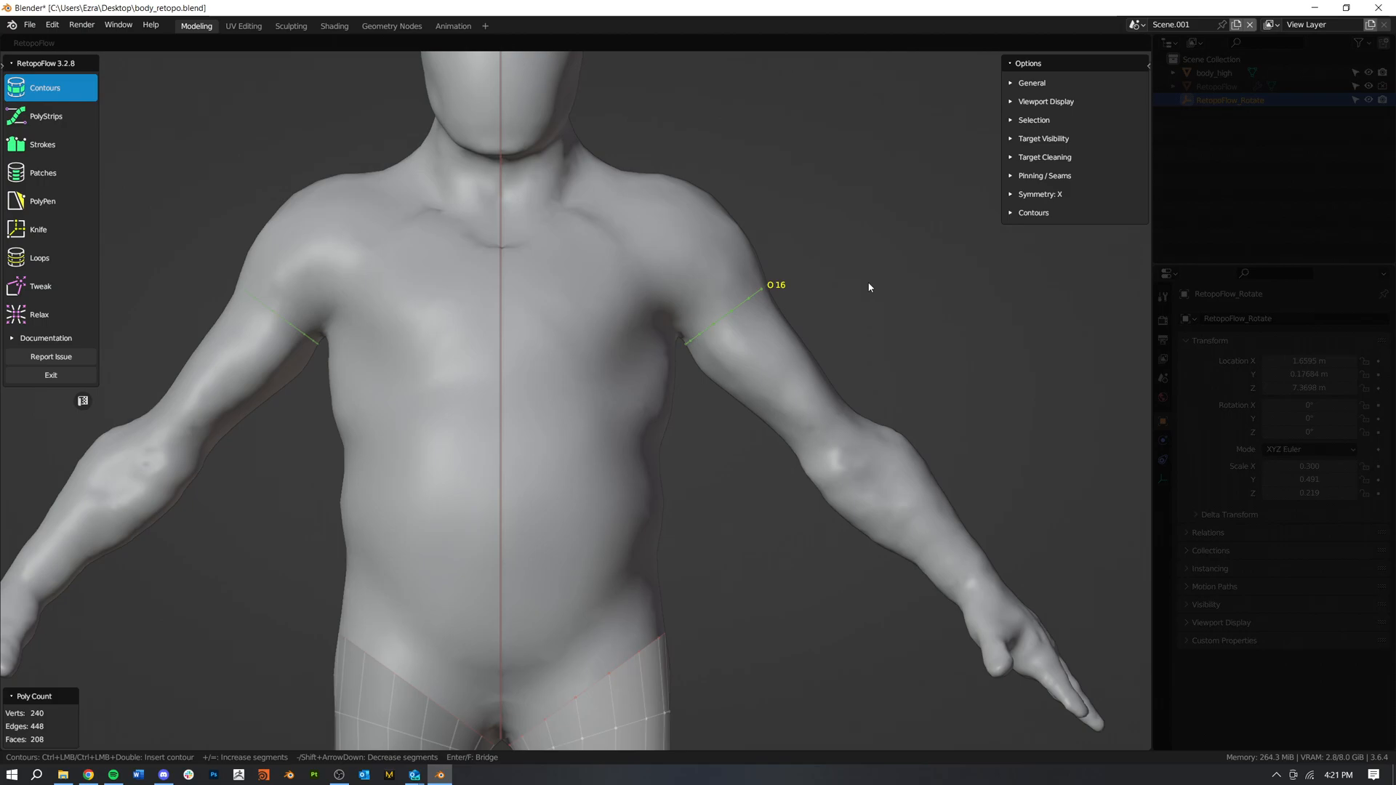
key("minus")
Step: Add seven 12-segment contour loops along the arm, past the elbow and down to the wrist
left_click_drag(691, 375, 807, 292, "ctrl")
left_click_drag(740, 425, 837, 363, "ctrl")
mouse_move(773, 458)
left_mouse_down("ctrl")
mouse_move(858, 371)
mouse_move(872, 374)
left_mouse_up("ctrl")
mouse_move(820, 486)
left_mouse_down("ctrl")
mouse_move(856, 452)
mouse_move(893, 448)
left_mouse_up("ctrl")
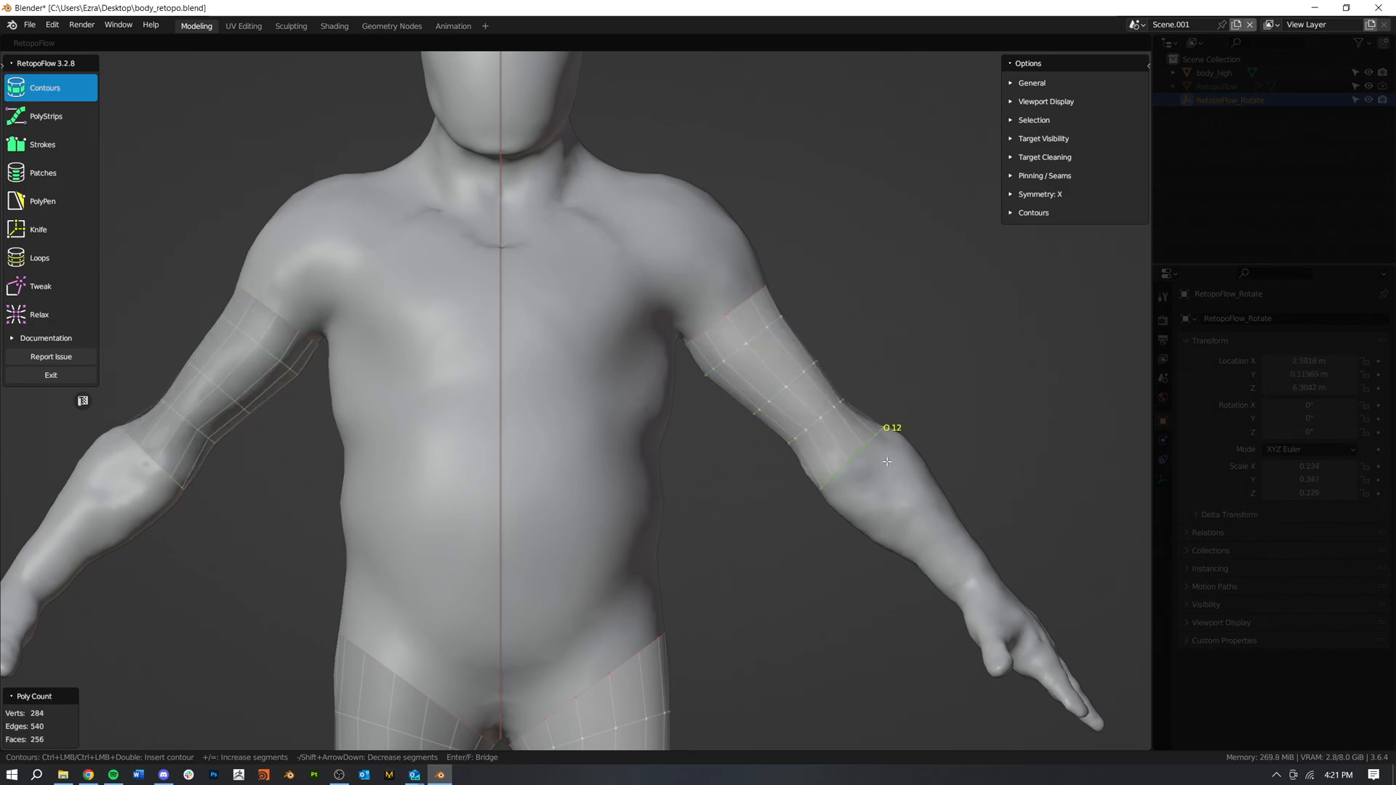
left_click_drag(839, 533, 931, 441, "ctrl")
left_click_drag(889, 567, 953, 498, "ctrl")
left_click_drag(949, 614, 1023, 536, "ctrl")
Step: Switch to PolyPen and build a quad at the crotch from the inner thigh edge to the symmetry line
middle_click_drag(996, 510, 798, 401)
scroll(836, 350, "up", 2)
key("KP_1")
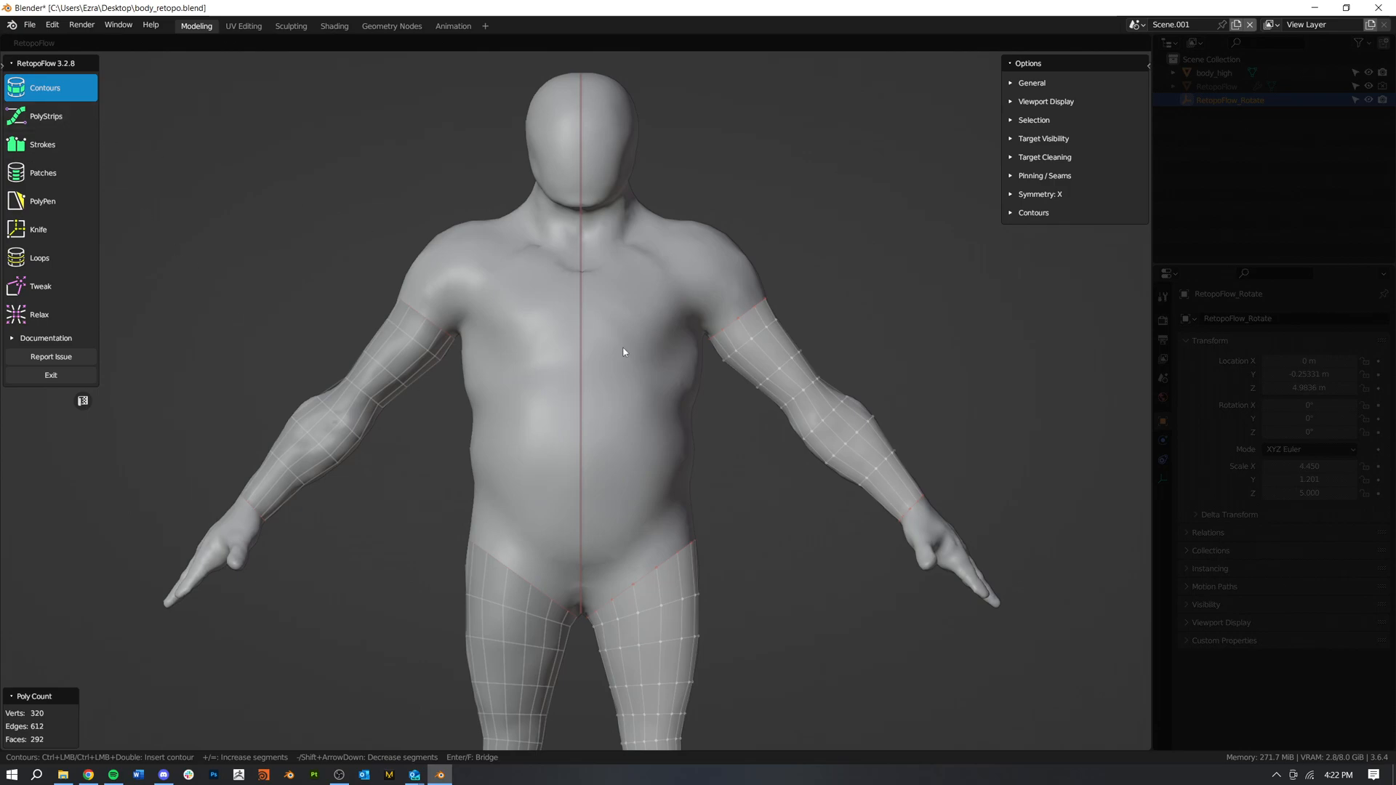
middle_click_drag(689, 511, 728, 413, "shift")
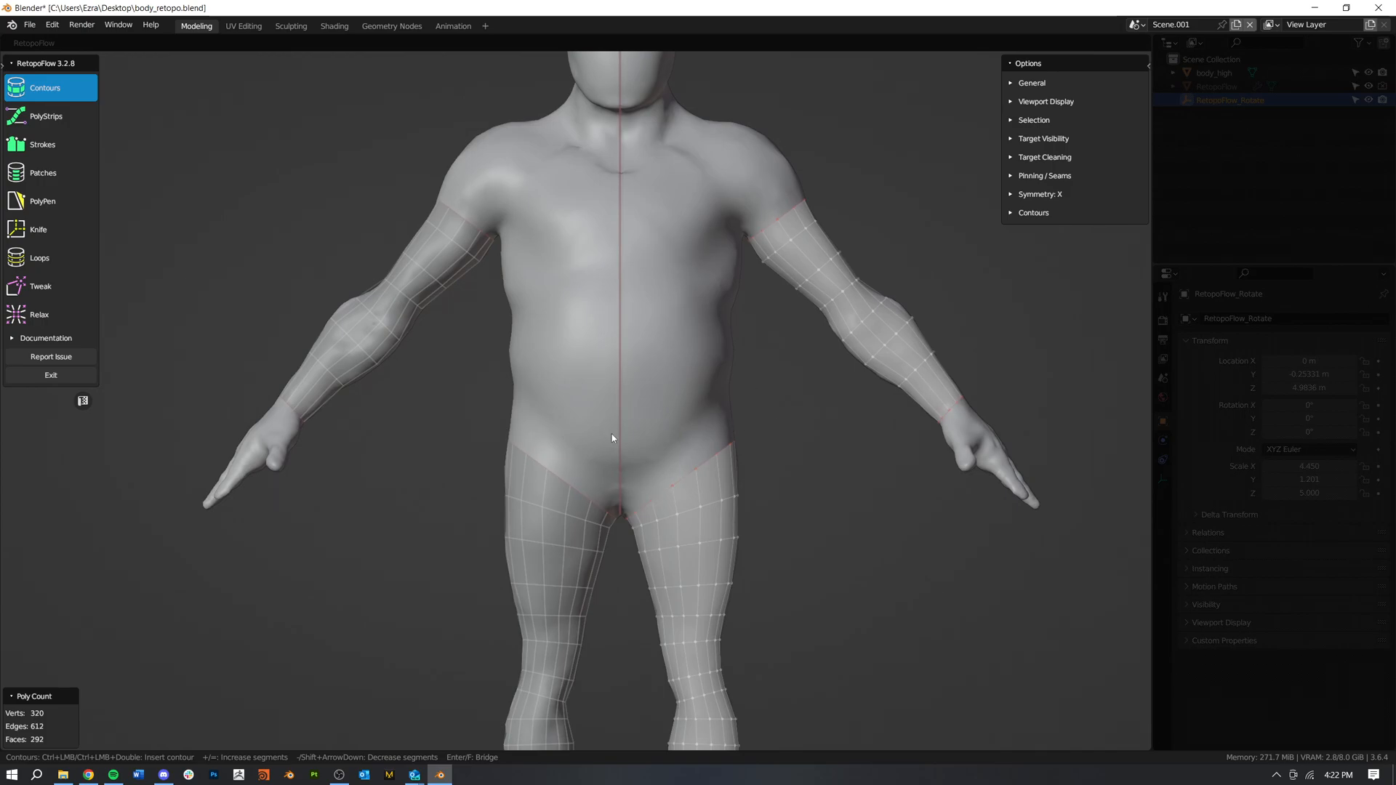
middle_click_drag(734, 511, 246, 325)
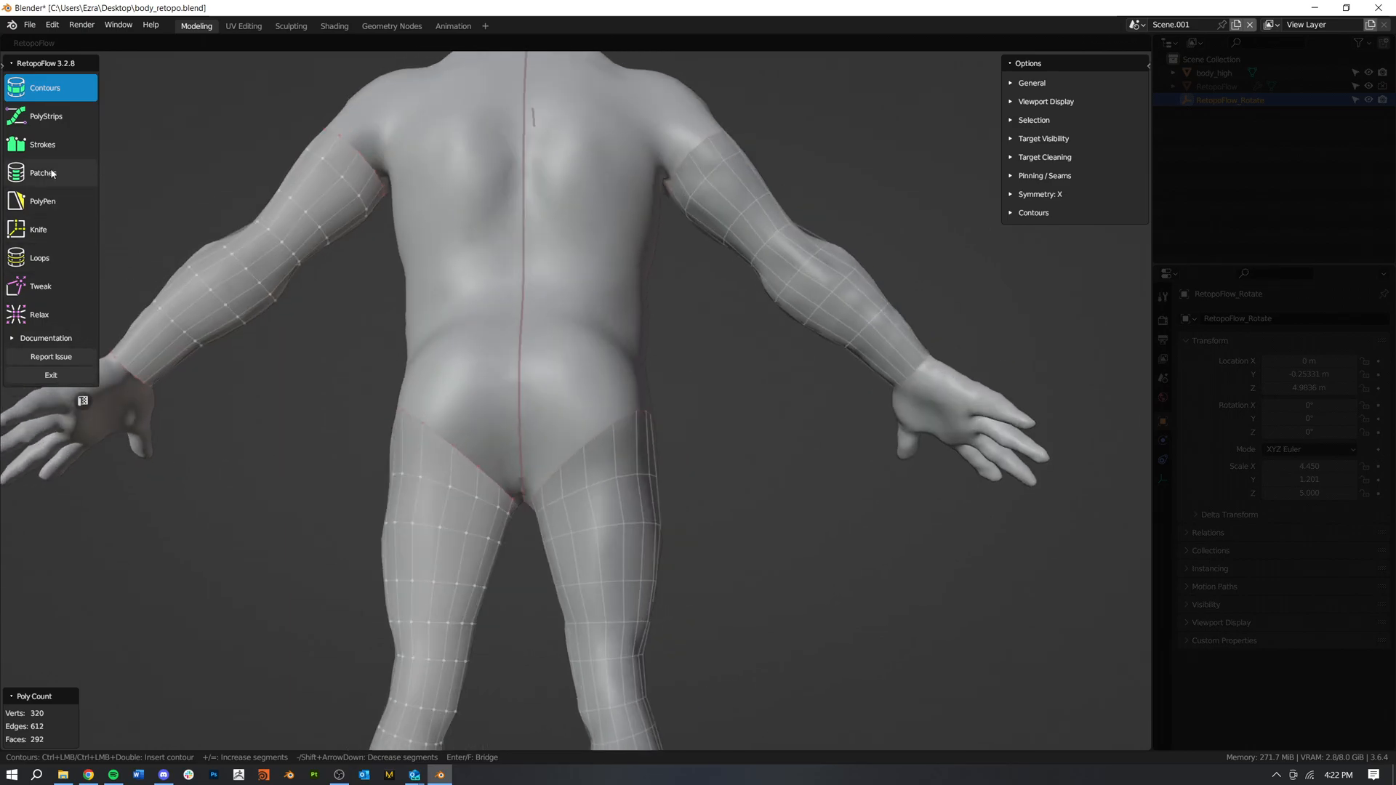
left_click(44, 202)
scroll(499, 399, "up", 5)
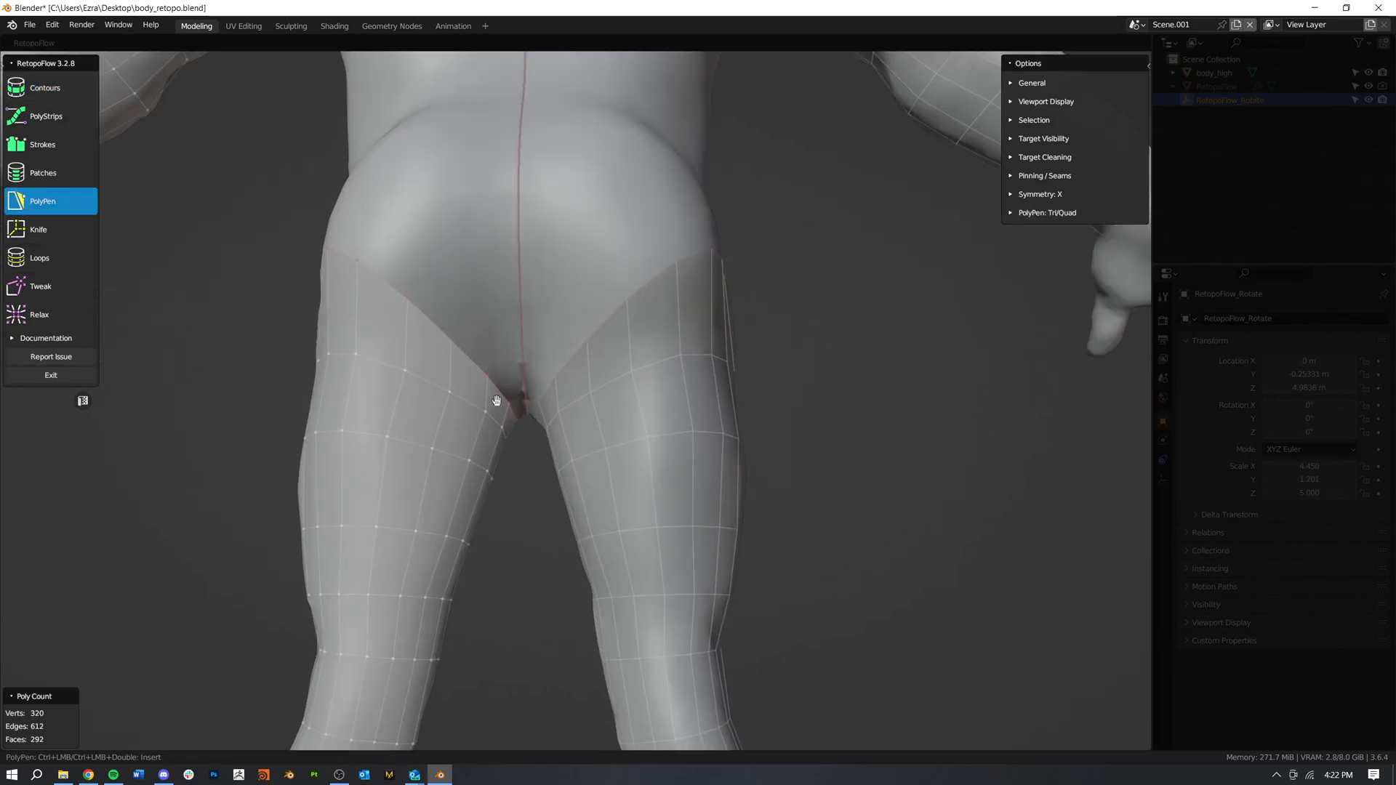
middle_click_drag(502, 360, 552, 460)
left_click(552, 460, "ctrl")
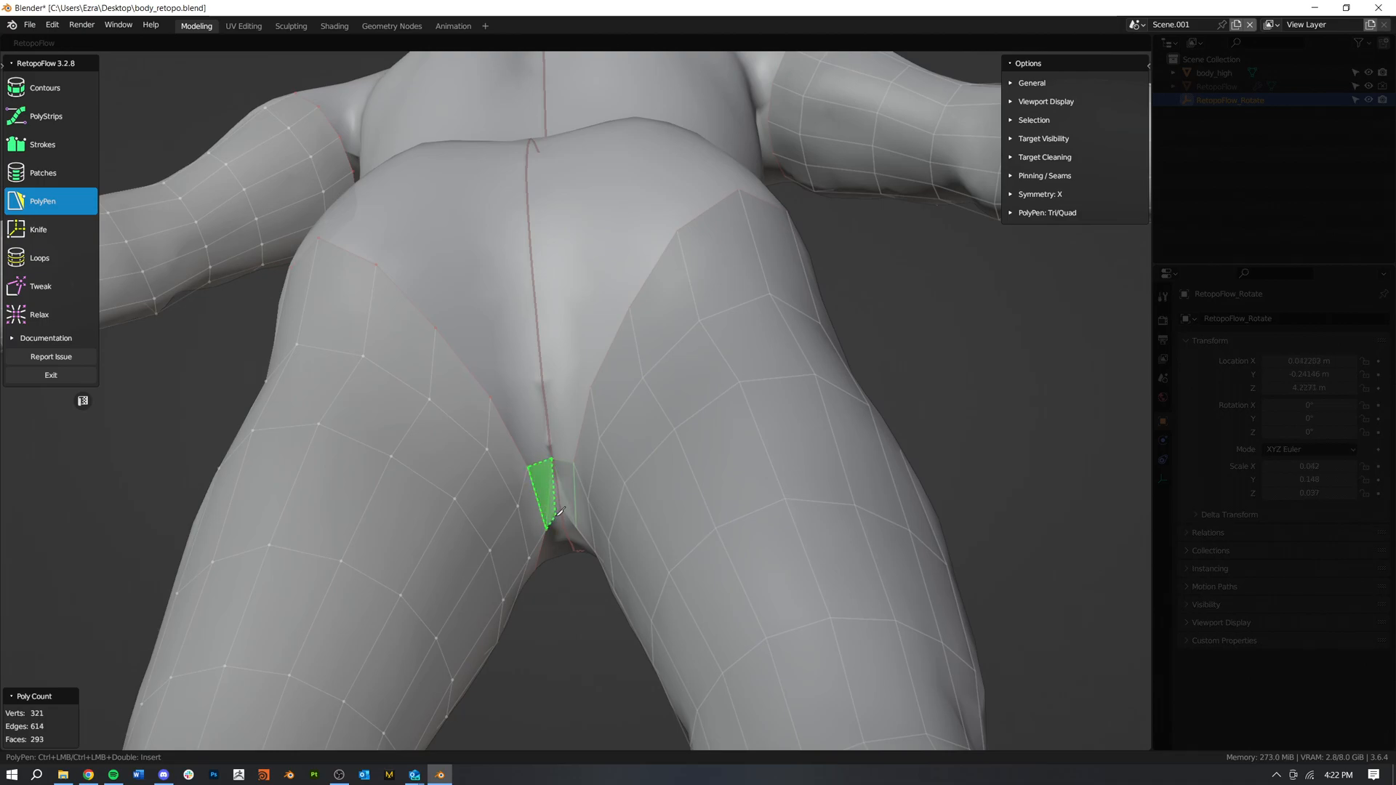
left_click(560, 511, "ctrl")
Step: Nudge the crotch quad's vertex along the symmetry line and add an adjoining quad on the front side of the crotch
middle_click_drag(587, 520, 629, 493)
scroll(626, 479, "up", 3)
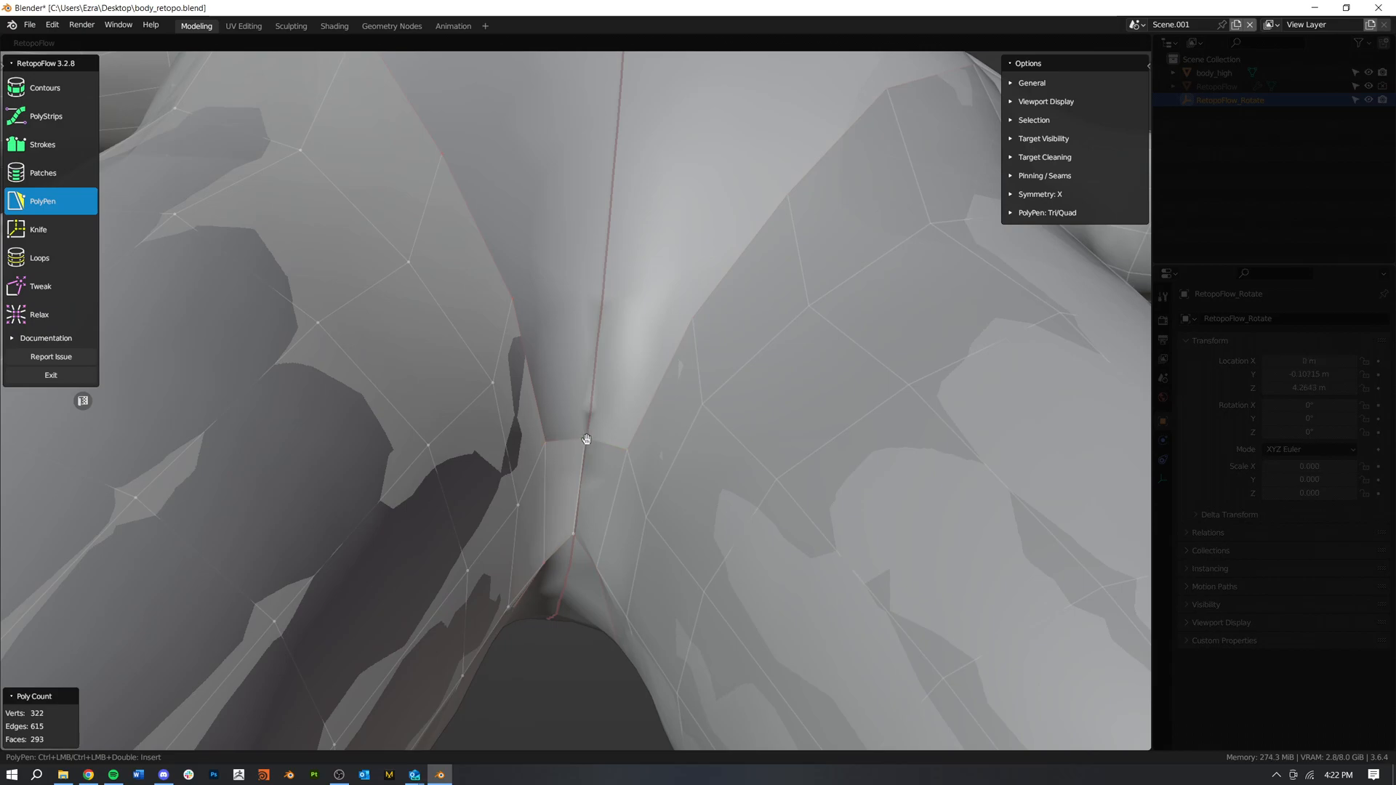
left_click_drag(585, 436, 584, 445)
middle_click_drag(574, 536, 908, 491)
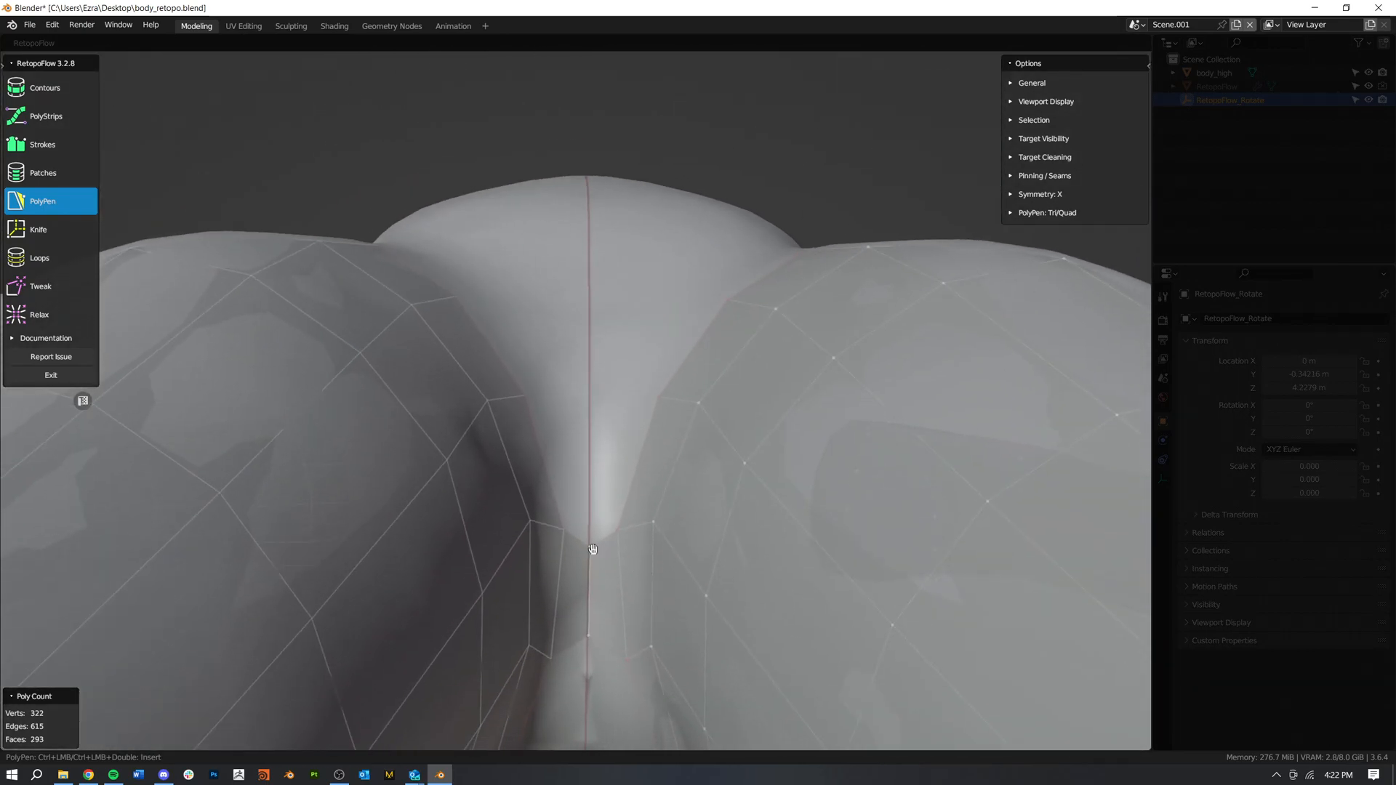
scroll(607, 531, "down", 4)
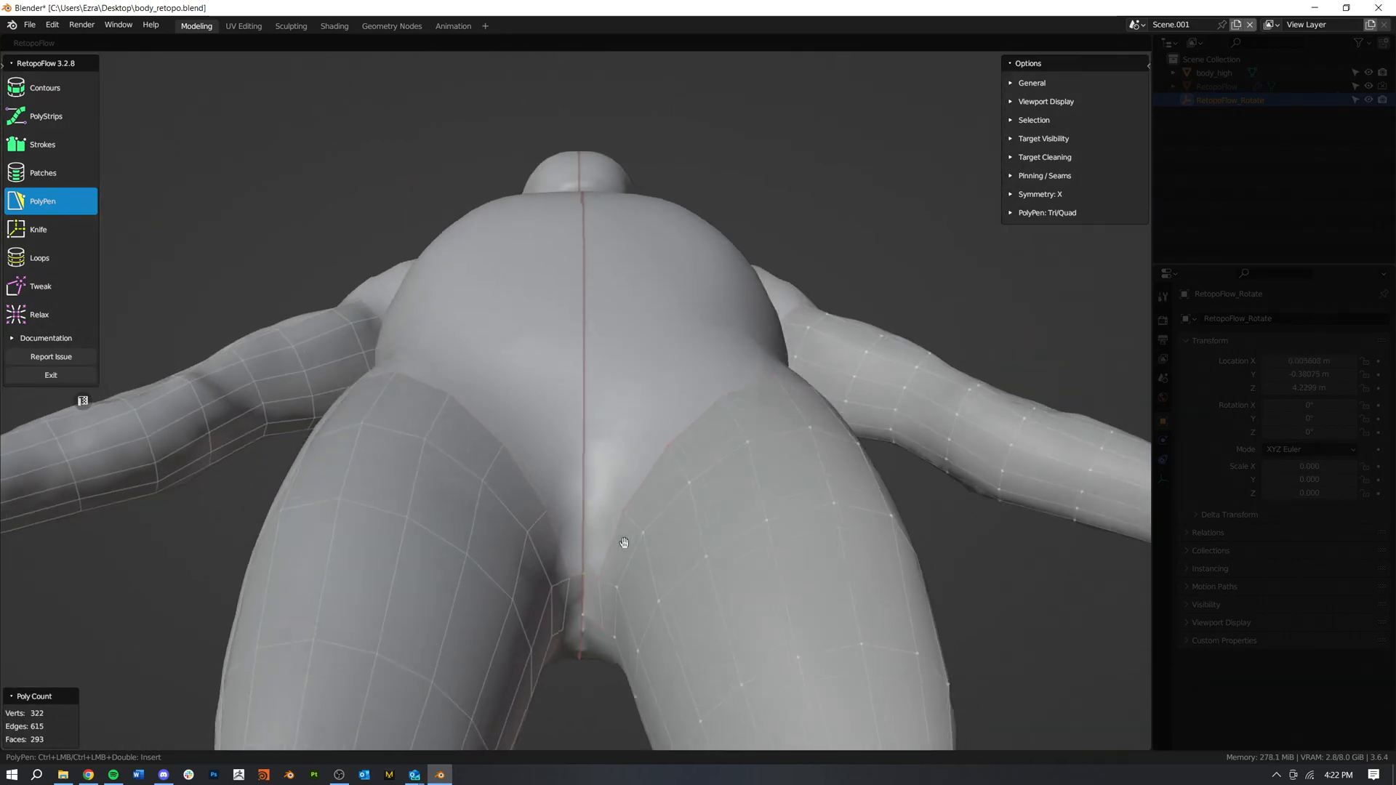
scroll(624, 540, "up", 3)
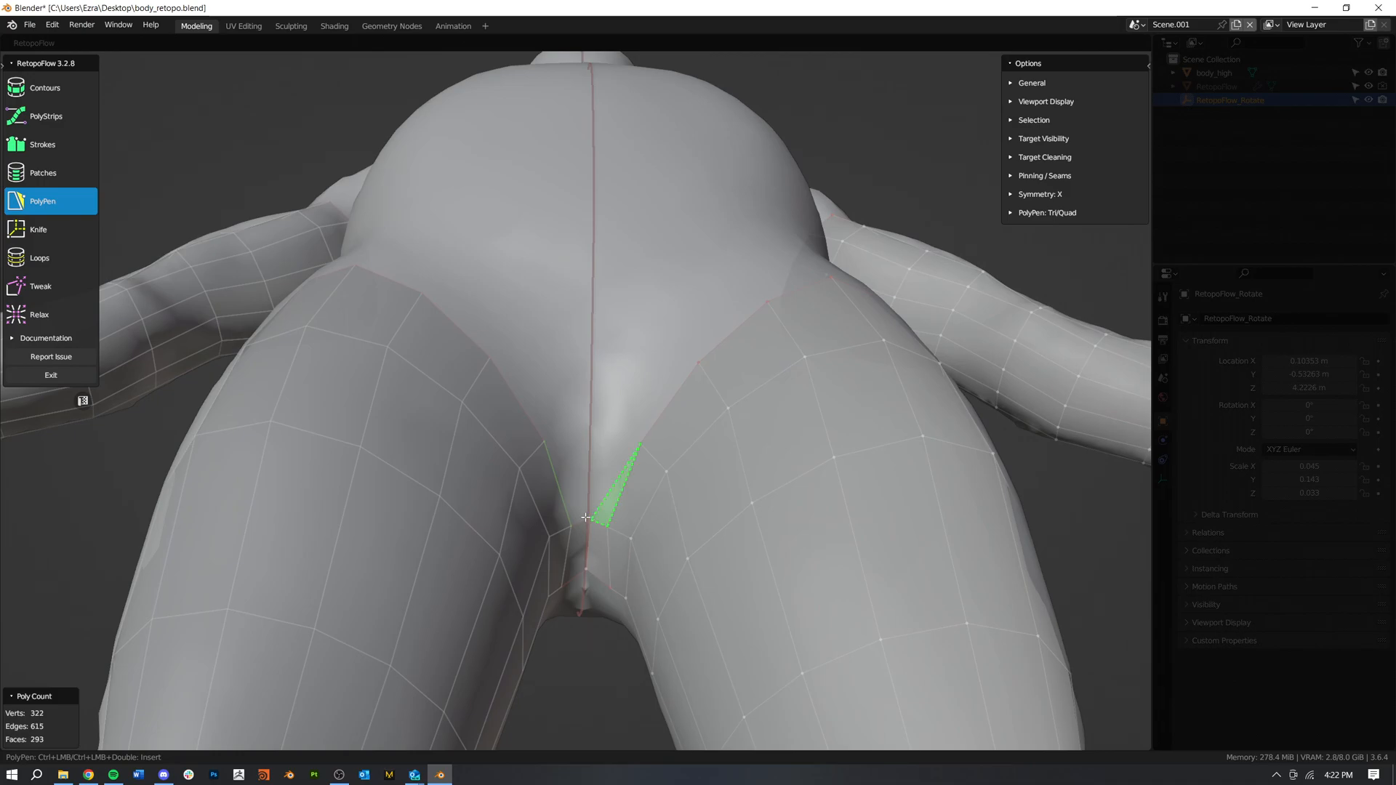
left_click(590, 444, "ctrl")
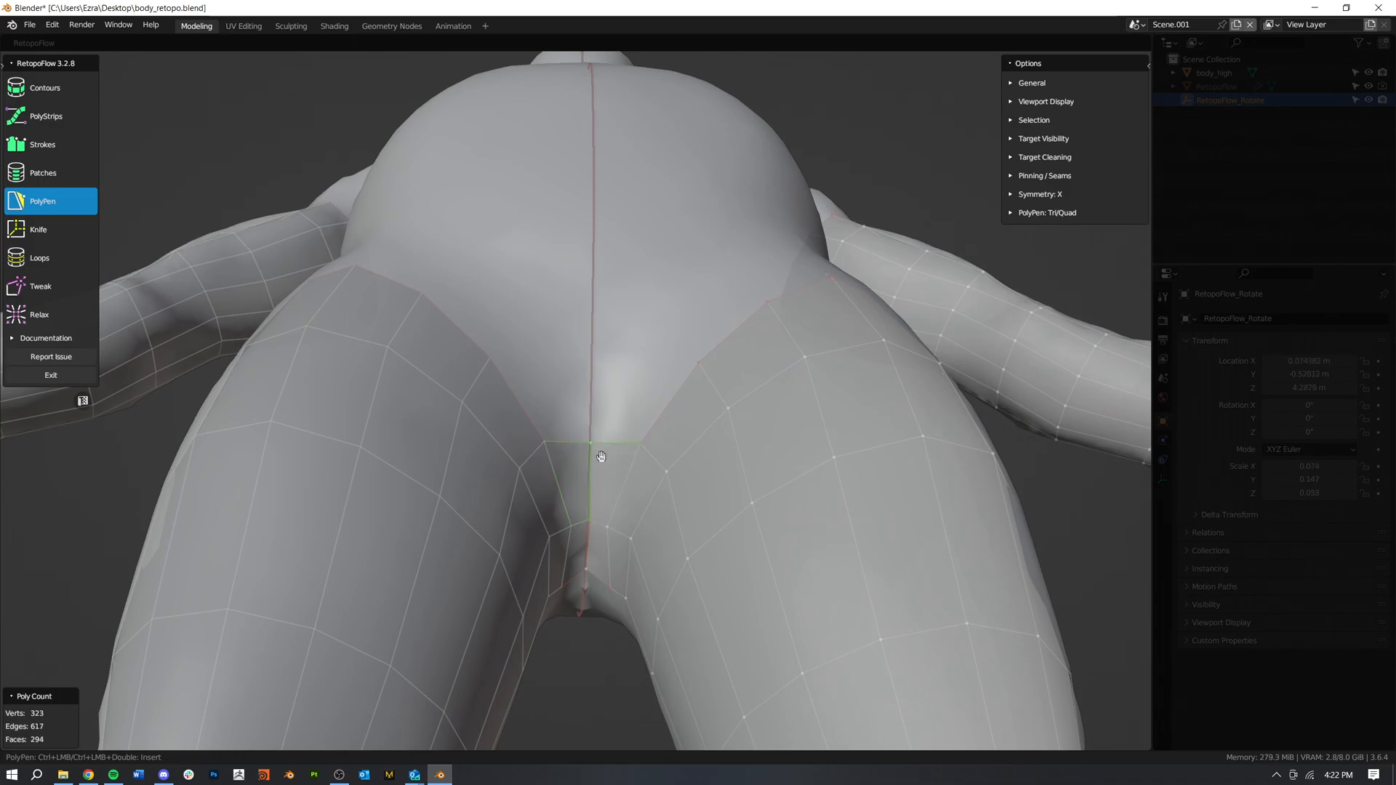
Step: Add a PolyPen quad on the back side of the crotch, from the inner thigh edge to the symmetry line
scroll(596, 451, "down", 3)
middle_click_drag(632, 508, 618, 486)
scroll(618, 485, "up", 3)
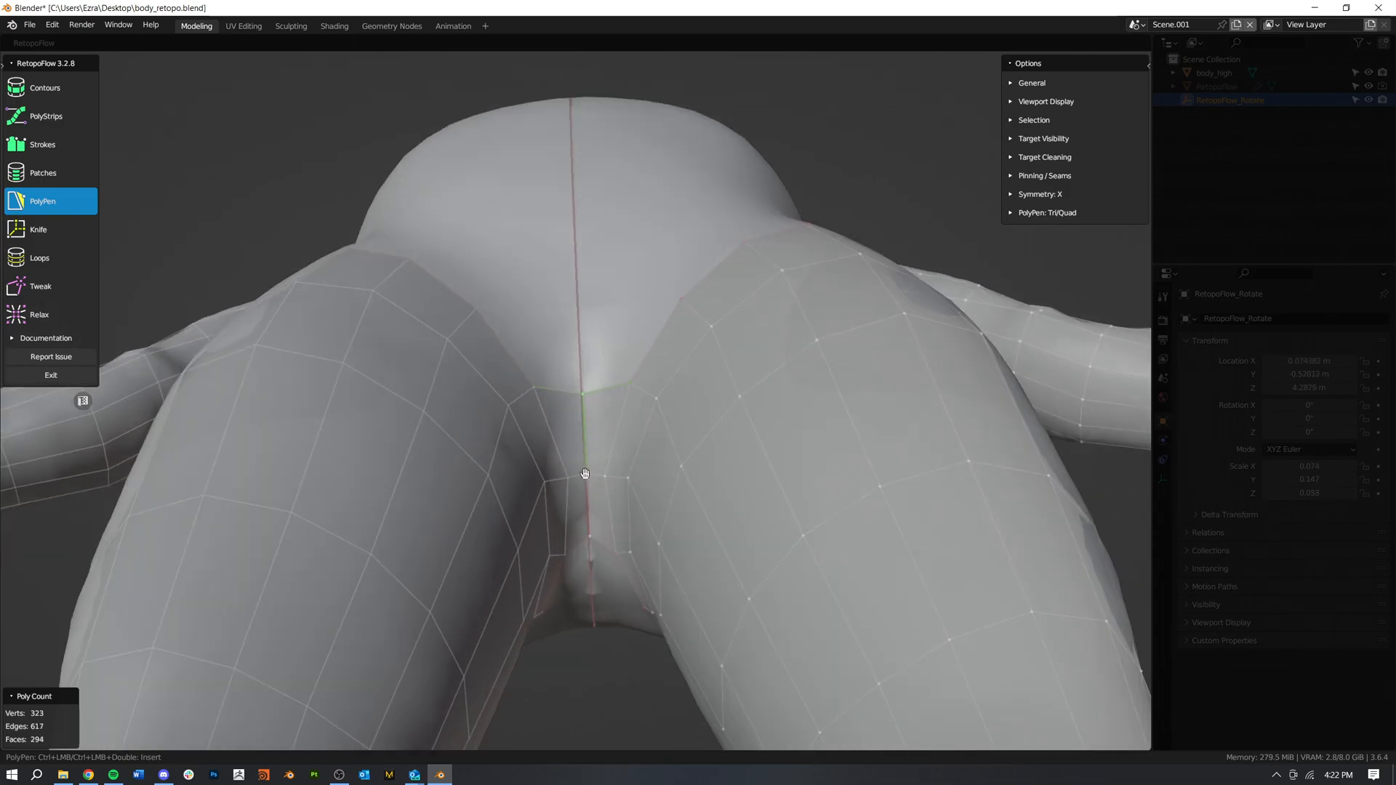
left_click(586, 473)
middle_click_drag(580, 484, 413, 487)
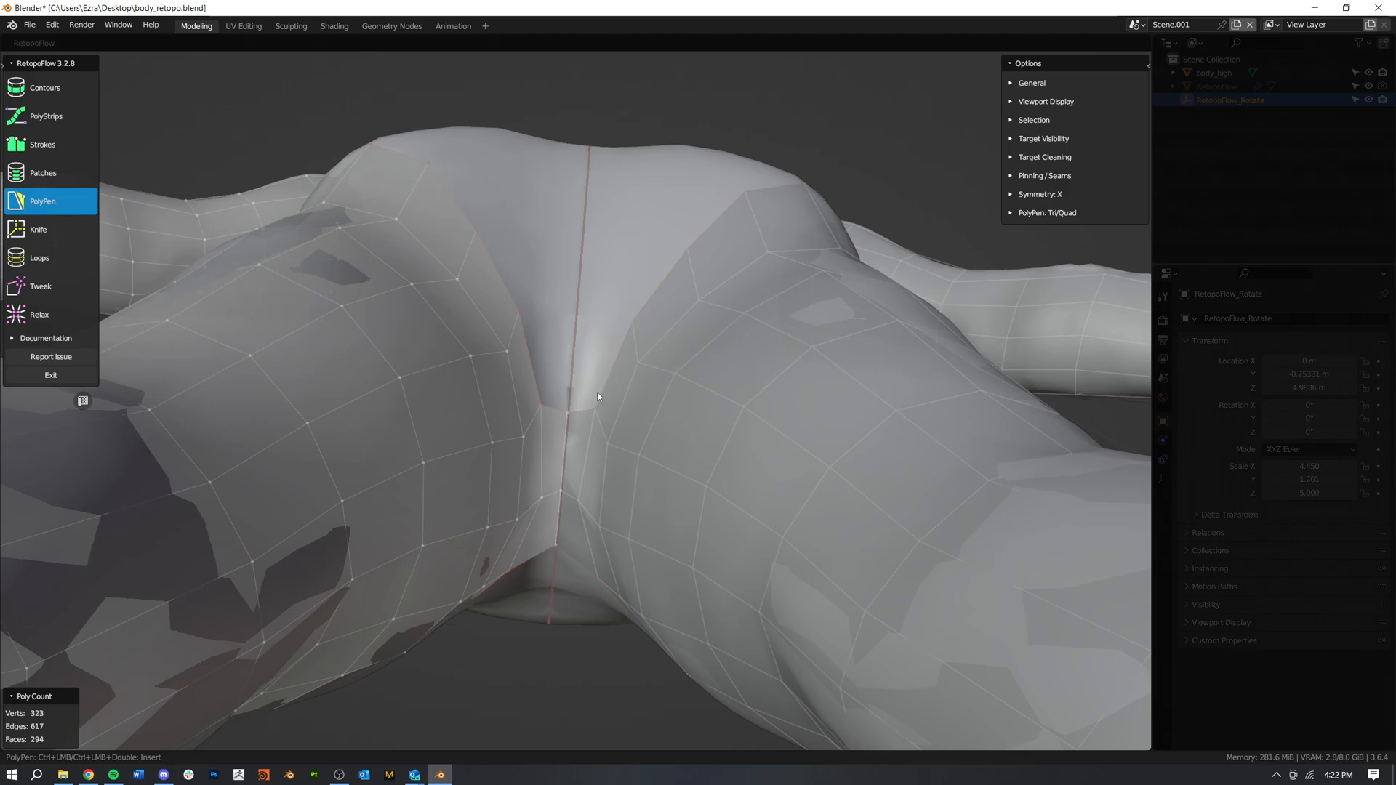
left_click(577, 318, "ctrl")
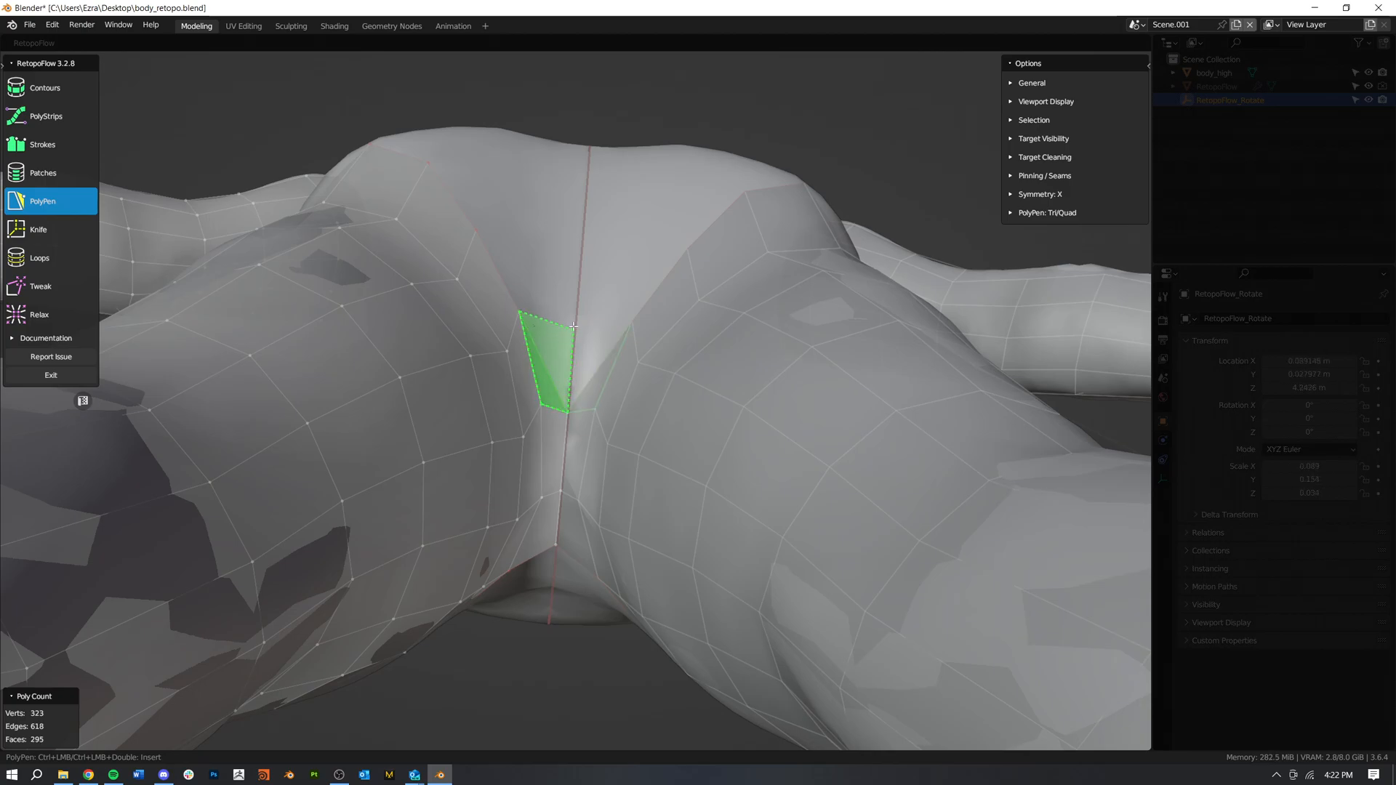
left_click(577, 317, "ctrl")
Step: Nudge the crotch vertex on the symmetry line and add another quad joining the front inner thigh to that line
middle_click_drag(577, 320, 581, 442)
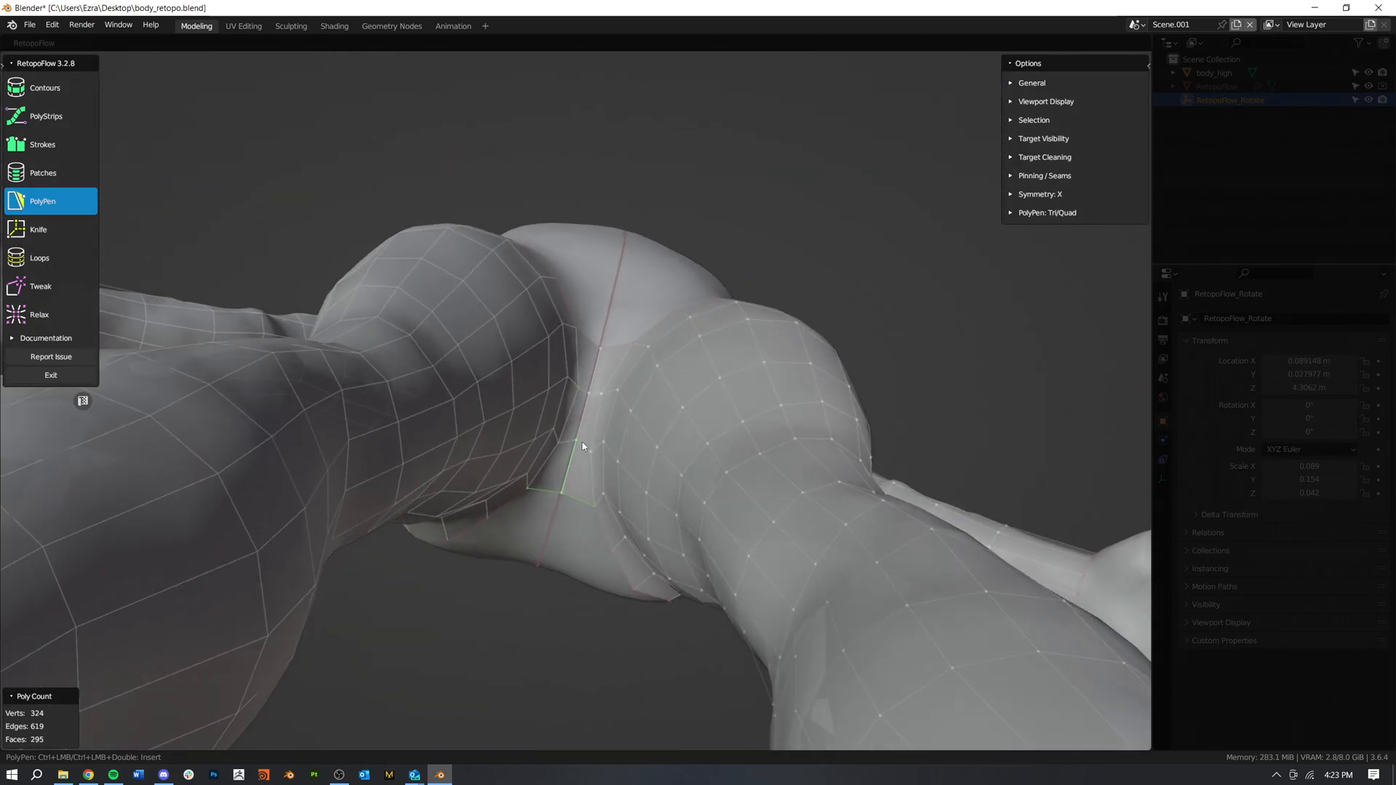
left_click_drag(577, 439, 573, 447)
middle_click_drag(575, 451, 644, 454)
left_click(651, 457)
left_click(604, 454, "ctrl")
left_click(609, 412, "ctrl")
Step: Add a second quad at the back, from the next inner thigh edge up to the symmetry line between the buttocks
middle_click_drag(636, 514, 877, 487)
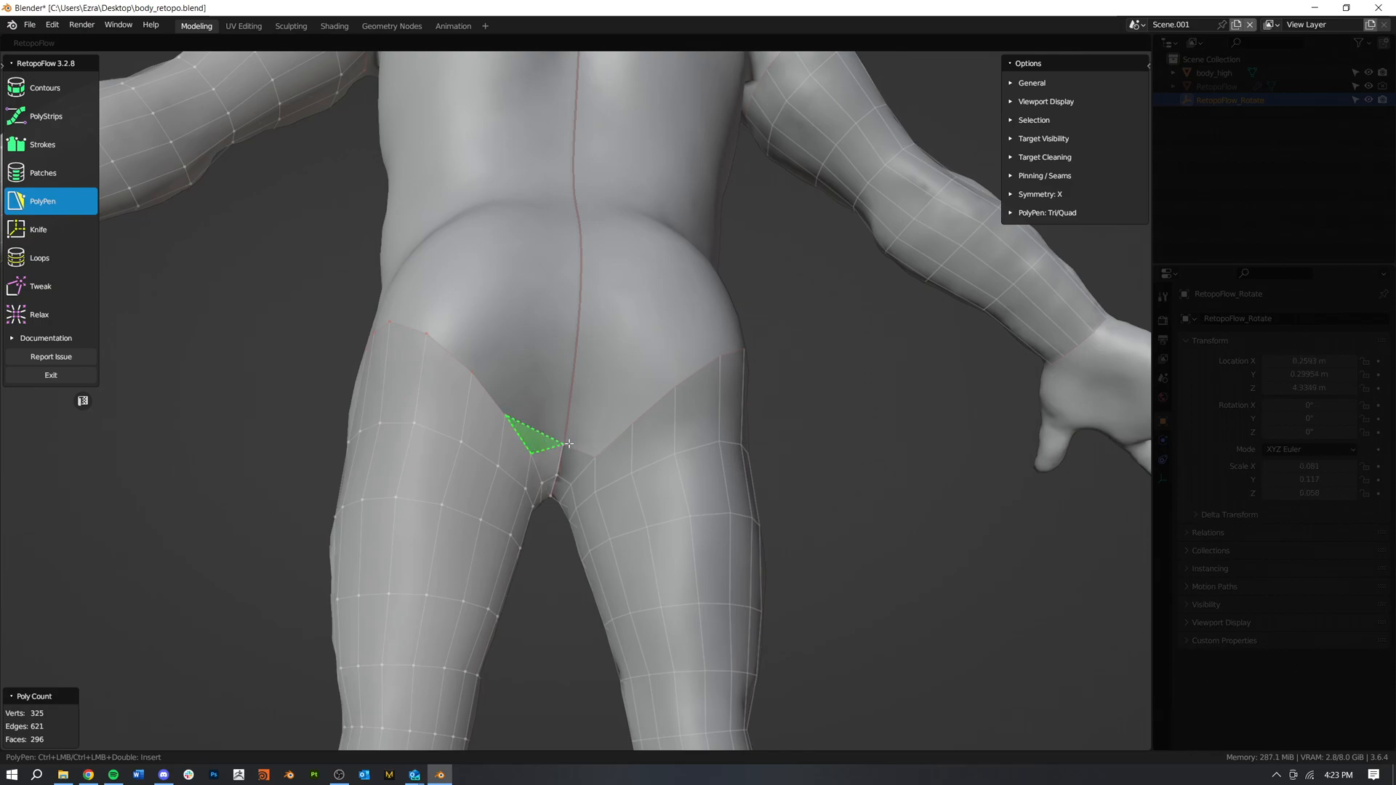
left_click(573, 400, "ctrl")
left_click(572, 402, "ctrl")
scroll(586, 530, "down", 1)
mouse_move(586, 530)
middle_mouse_down()
mouse_move(552, 549)
mouse_move(595, 547)
middle_mouse_up()
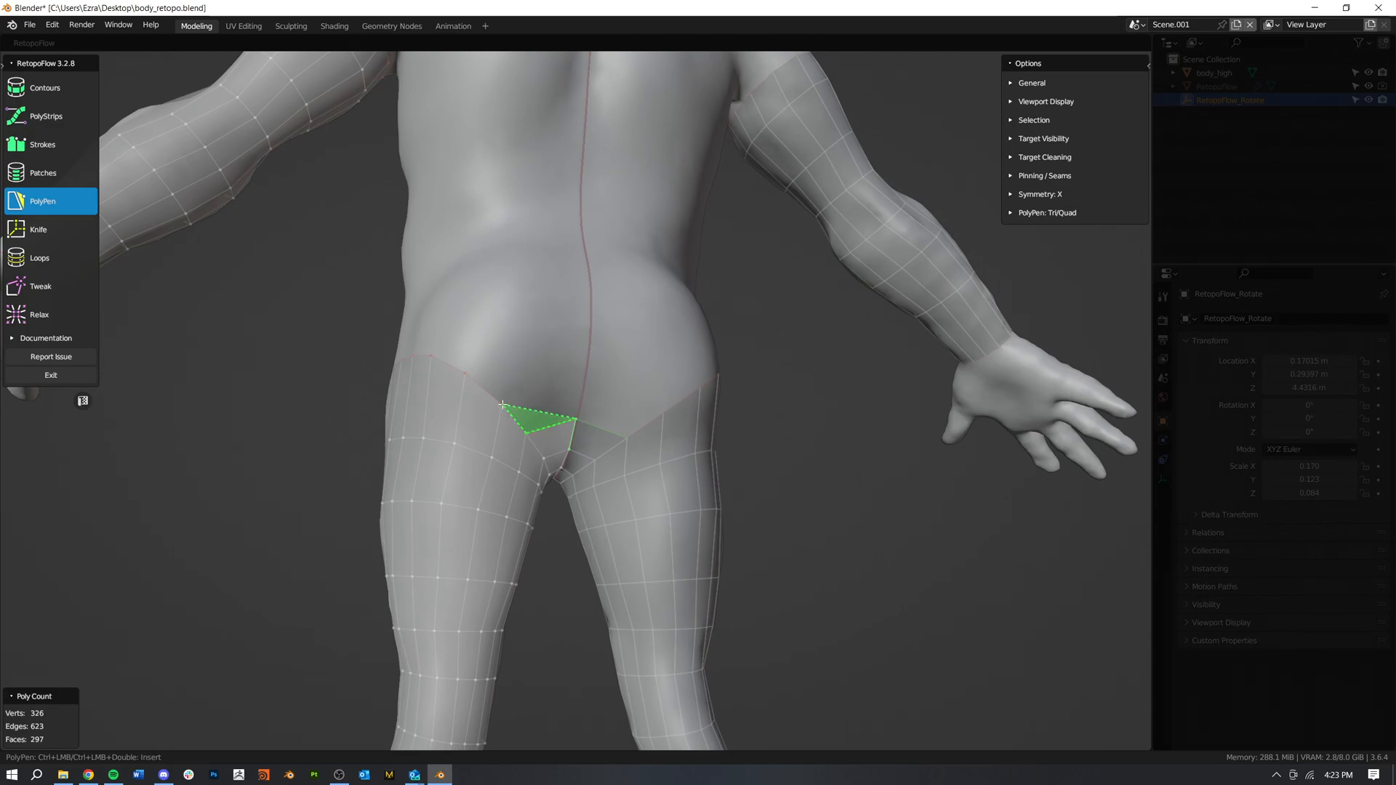
left_click(589, 374, "ctrl")
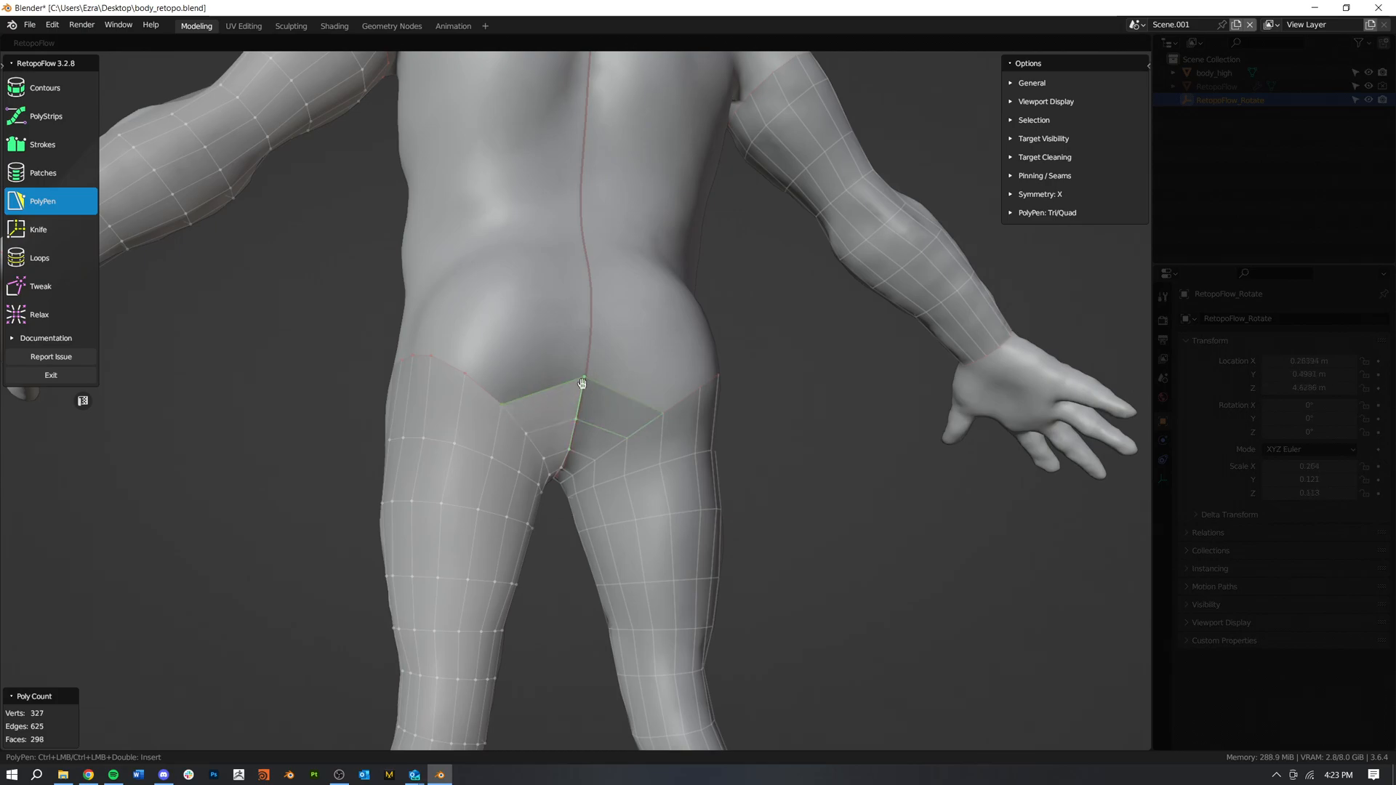
scroll(553, 435, "up", 6)
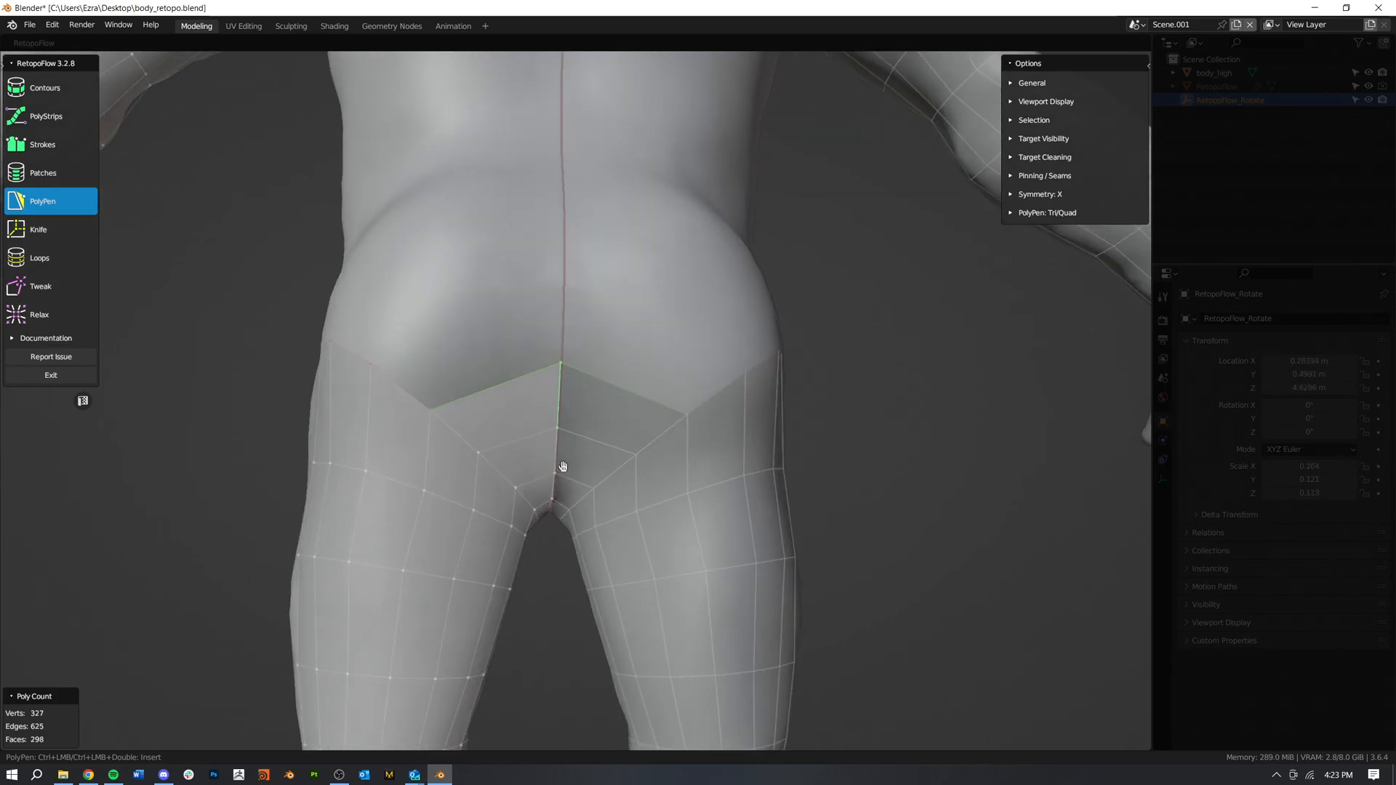
left_click_drag(601, 331, 580, 436)
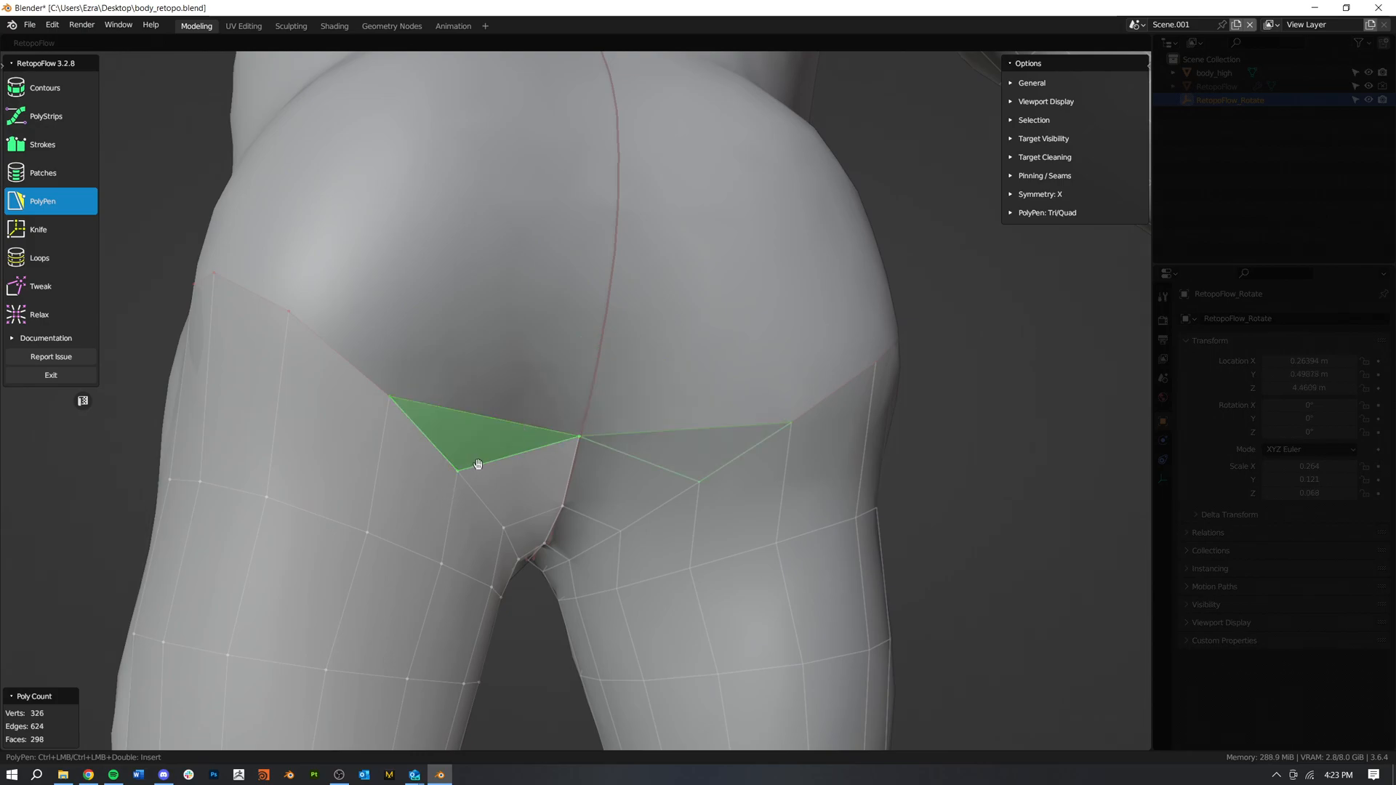
key("ctrl+z")
key("ctrl+z")
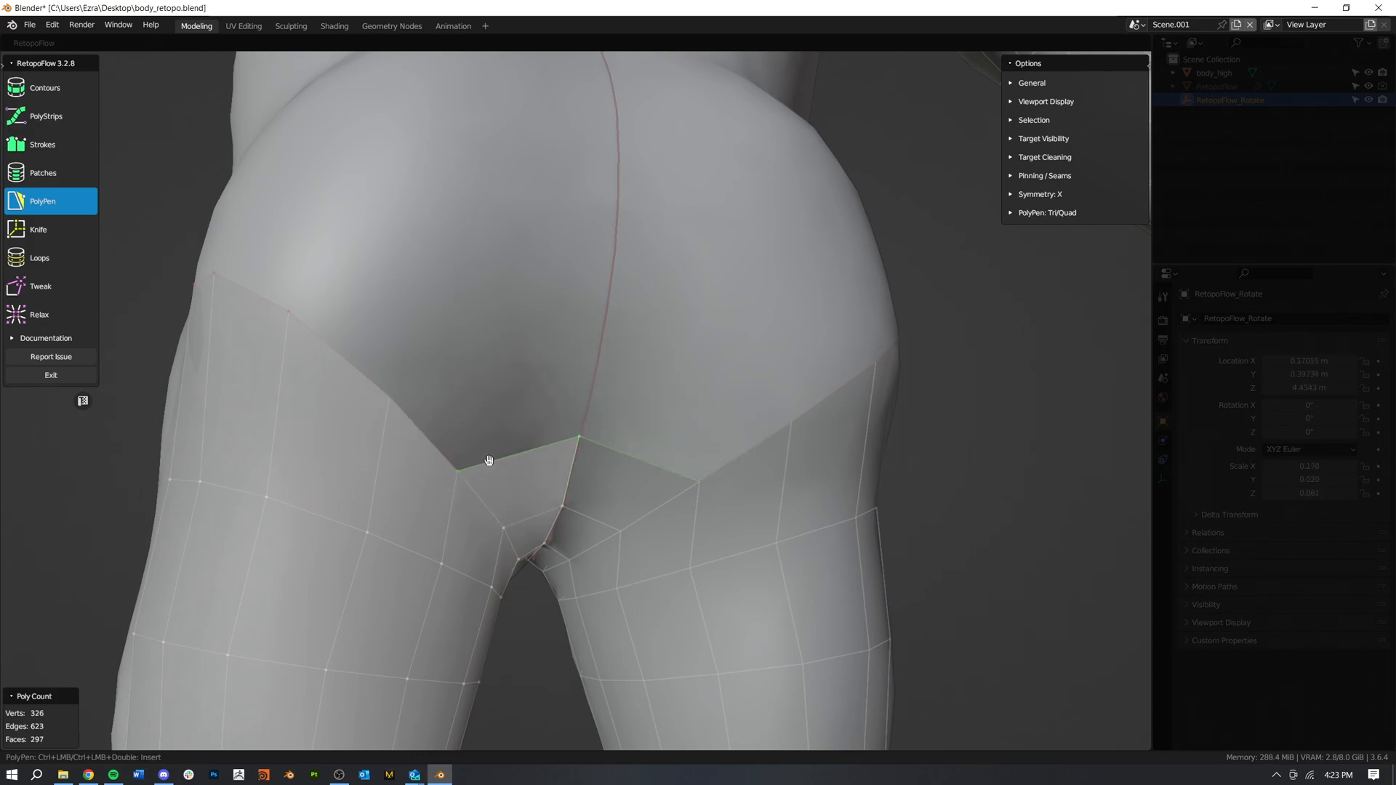
Step: Build two quads across the lower buttock, outward from the symmetry line above the thigh edge, and nudge their upper vertices
left_click(505, 368, "ctrl")
left_click(594, 372, "ctrl")
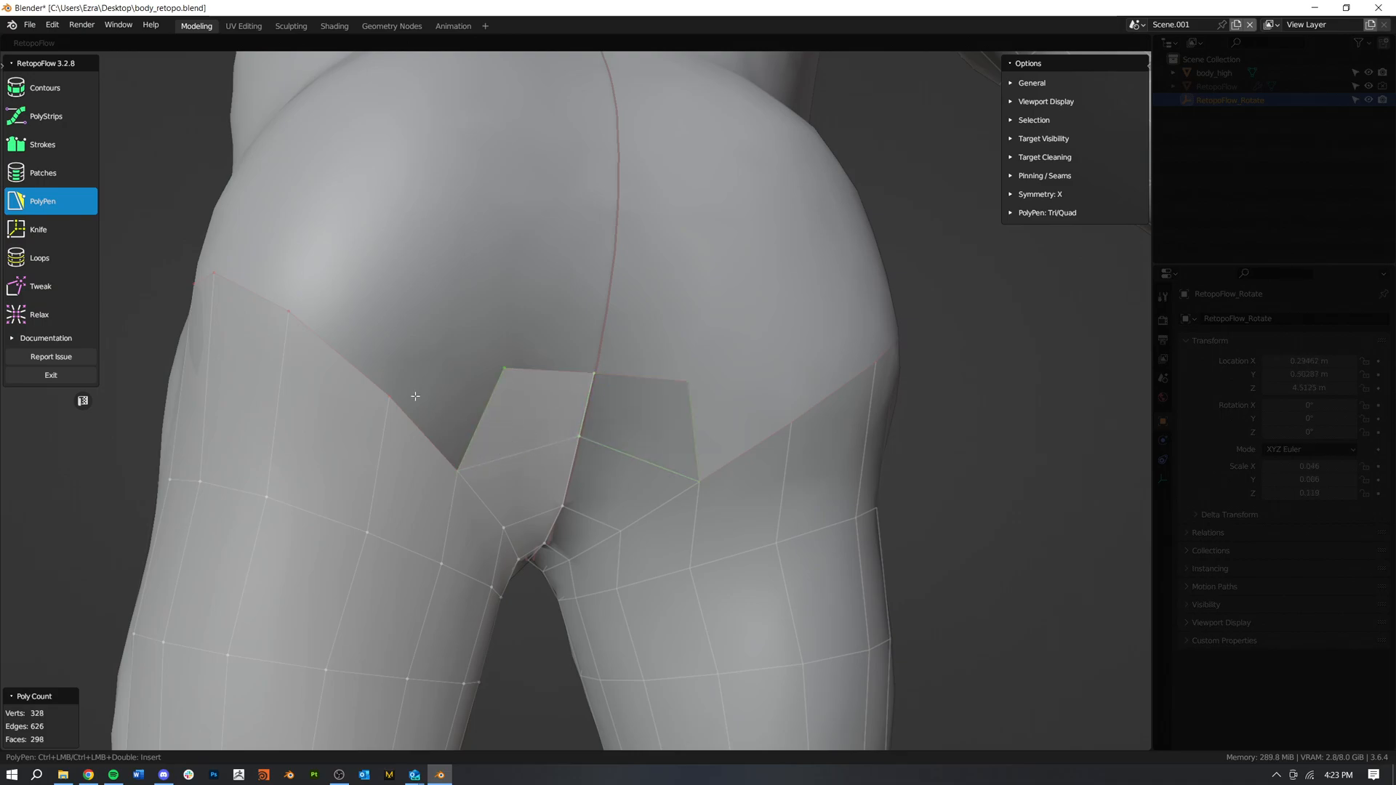
left_click(412, 325, "ctrl")
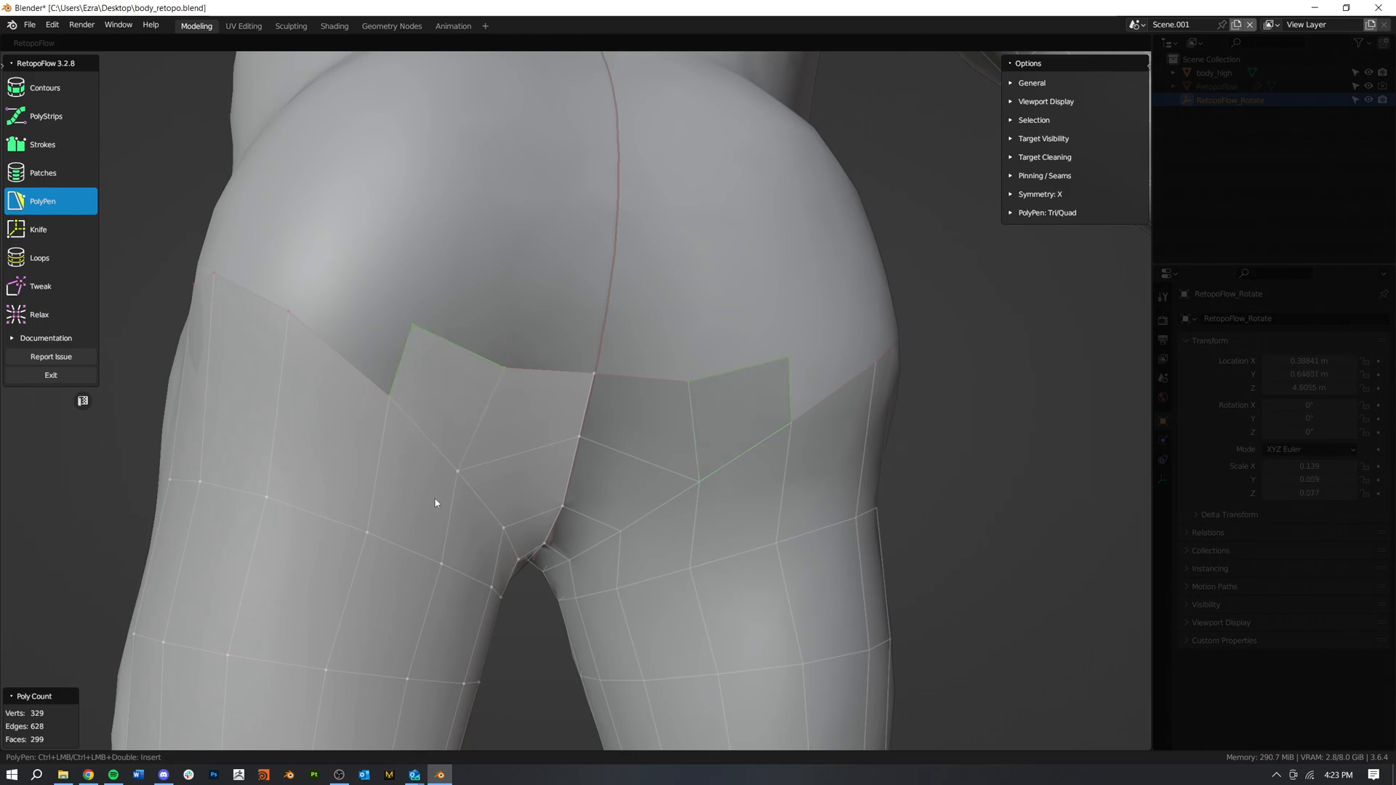
scroll(436, 499, "down", 5)
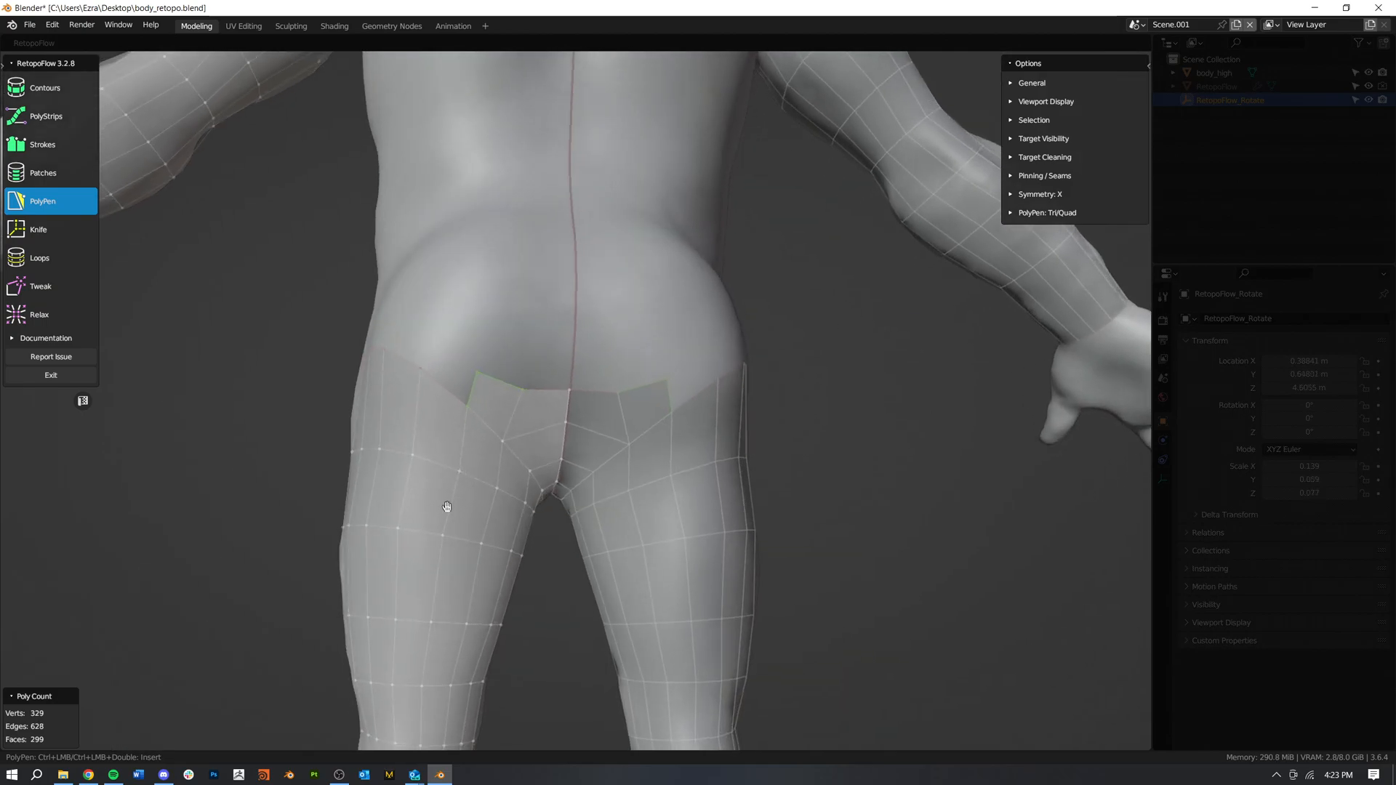
left_click(511, 380, "ctrl")
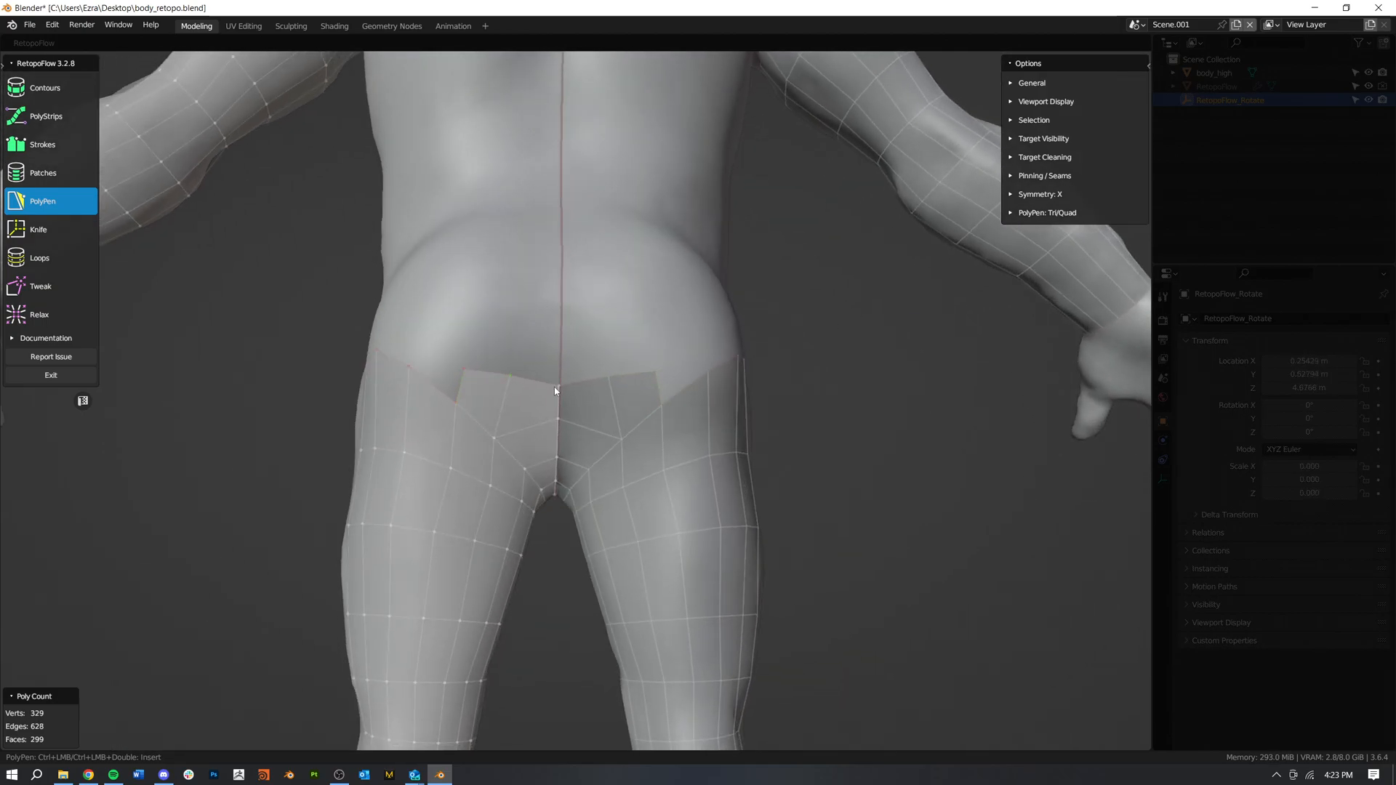
left_click_drag(559, 385, 558, 374)
Step: Build two quads at the front below the belly, outward from the symmetry line, and even out their upper edge
middle_click_drag(491, 519, 791, 522)
scroll(681, 429, "up", 4)
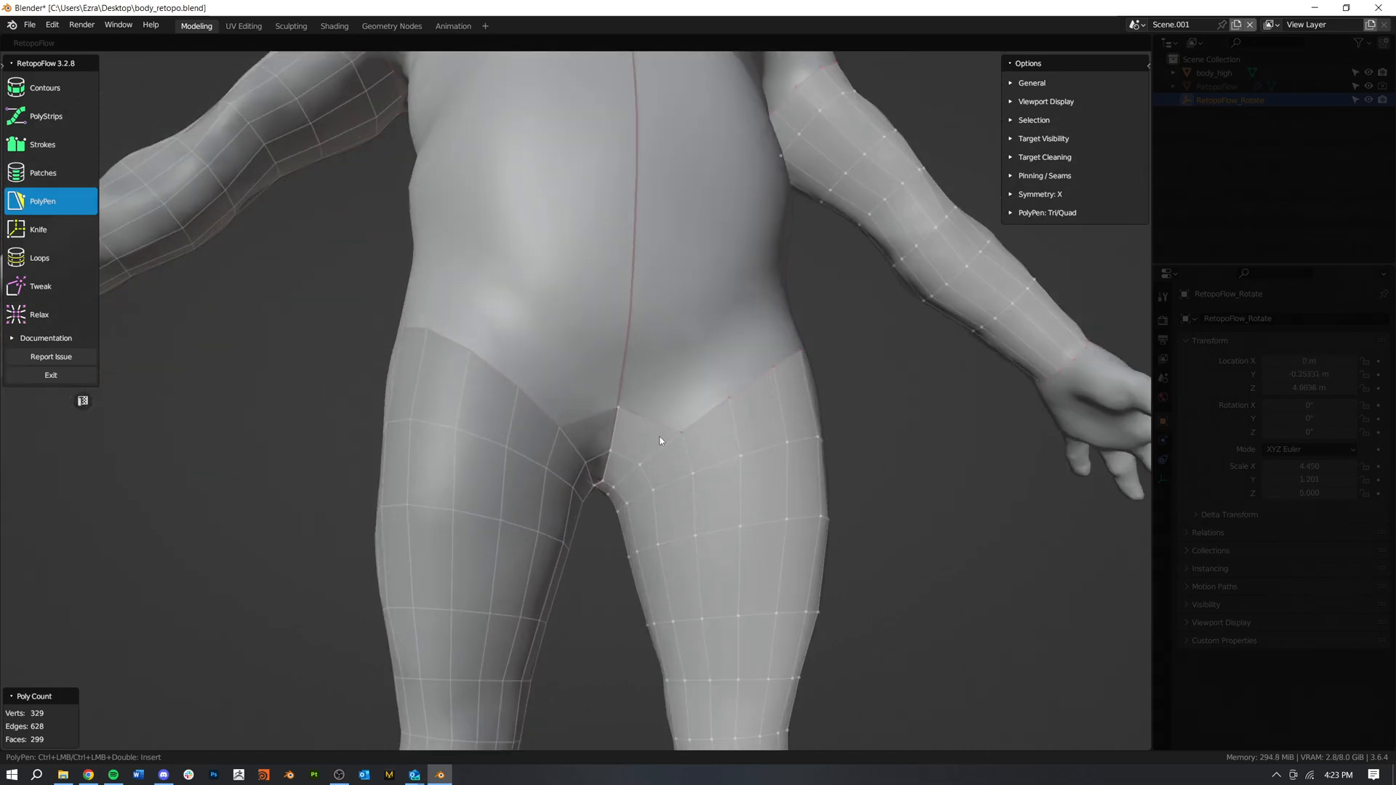
middle_click_drag(671, 420, 689, 416)
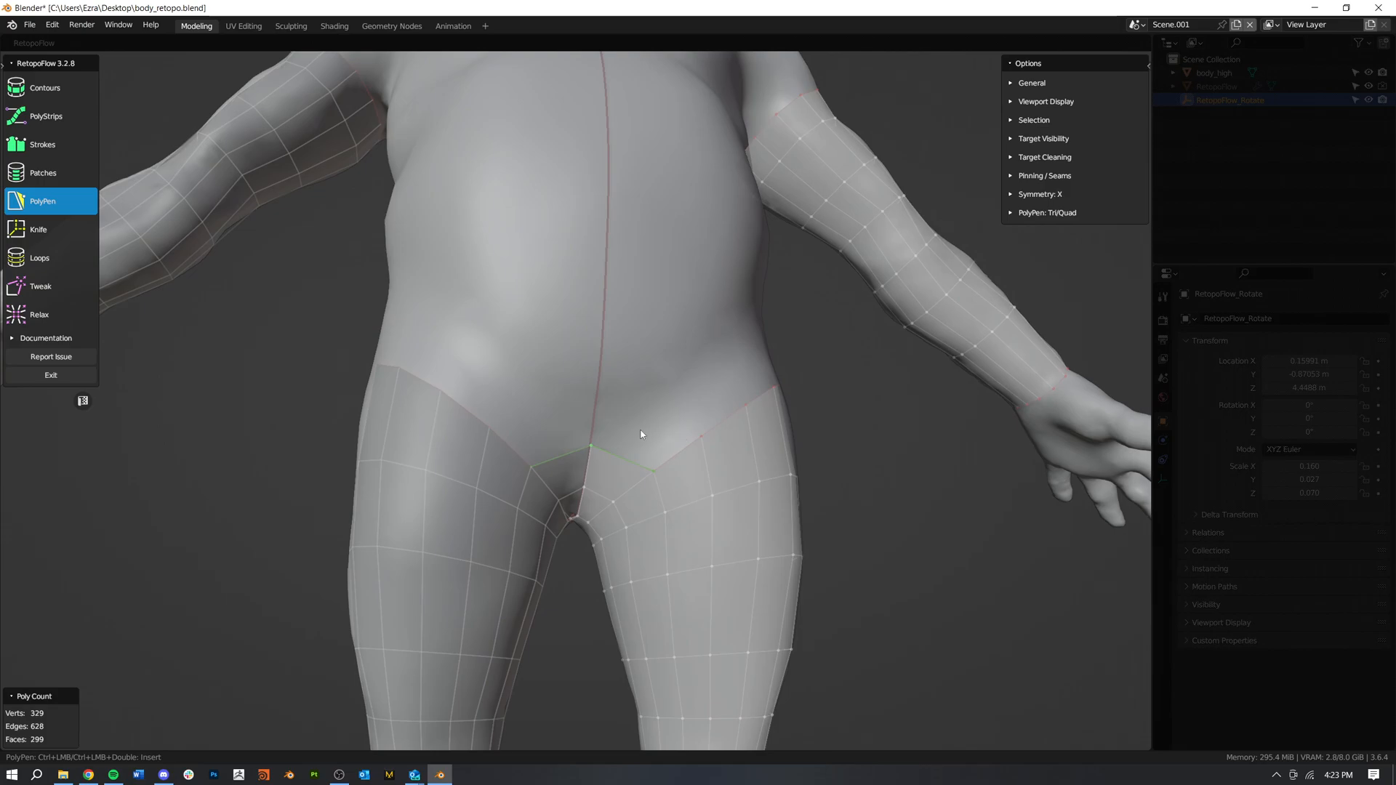
left_click(598, 396, "ctrl")
left_click(639, 400, "ctrl")
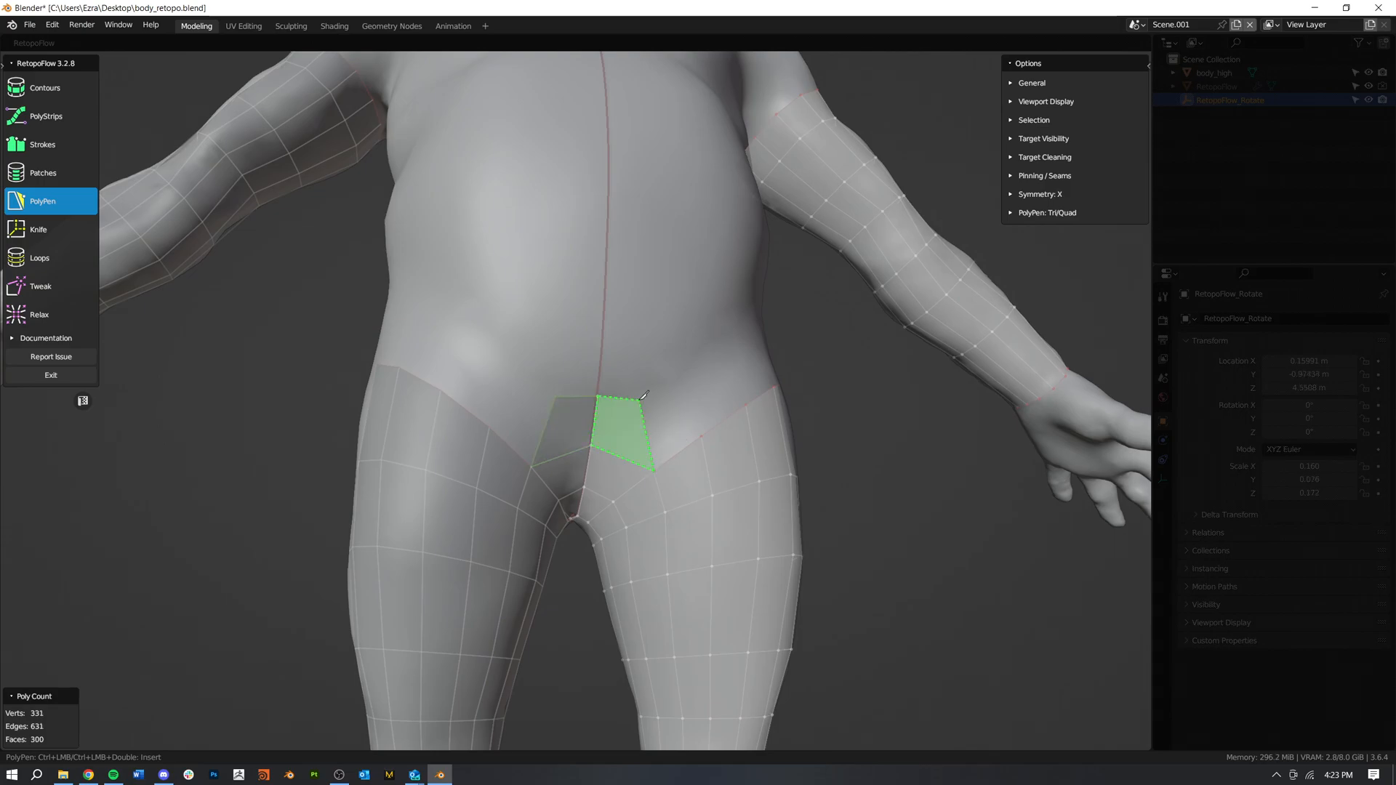
left_click(695, 393, "ctrl")
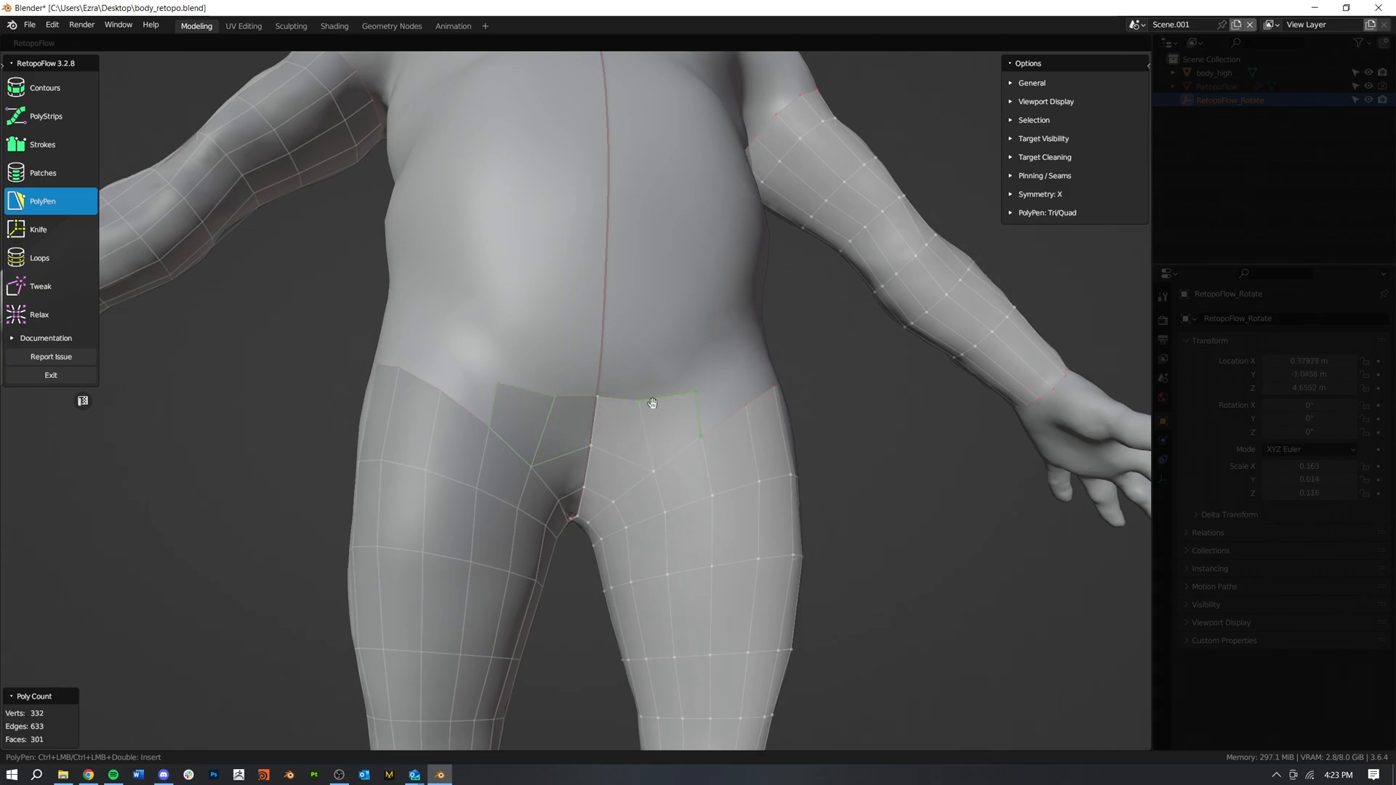
left_click_drag(639, 400, 639, 393)
Step: Raise the outer corner vertex of the front quads and extend the row by two more quads along the thigh edge
scroll(728, 444, "down", 1)
middle_click_drag(728, 445, 670, 465)
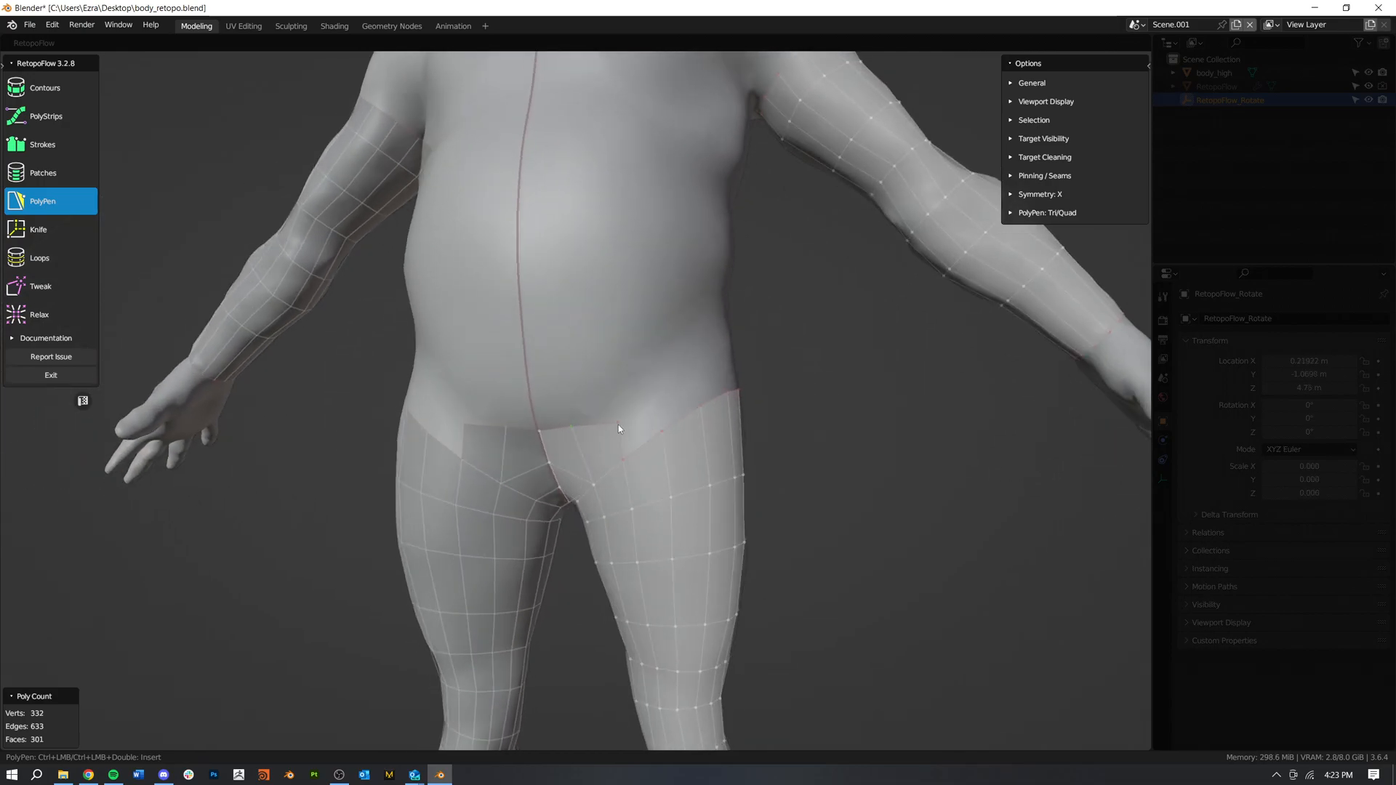
left_click_drag(618, 426, 618, 414)
left_click(663, 428, "ctrl")
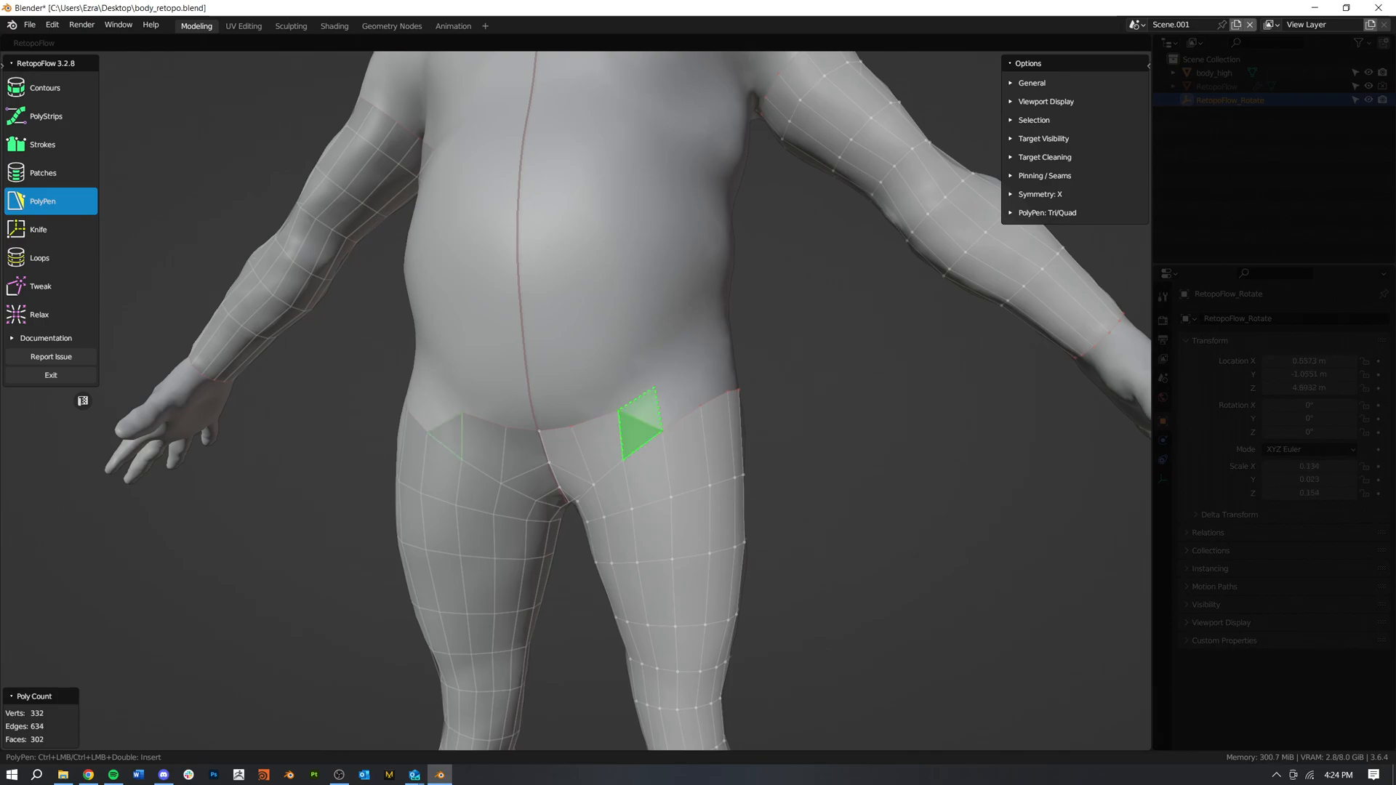
left_click(696, 367, "ctrl")
Step: Add a single quad on the outer hip, extending upward from the thigh's top edge
middle_click_drag(707, 410, 479, 416)
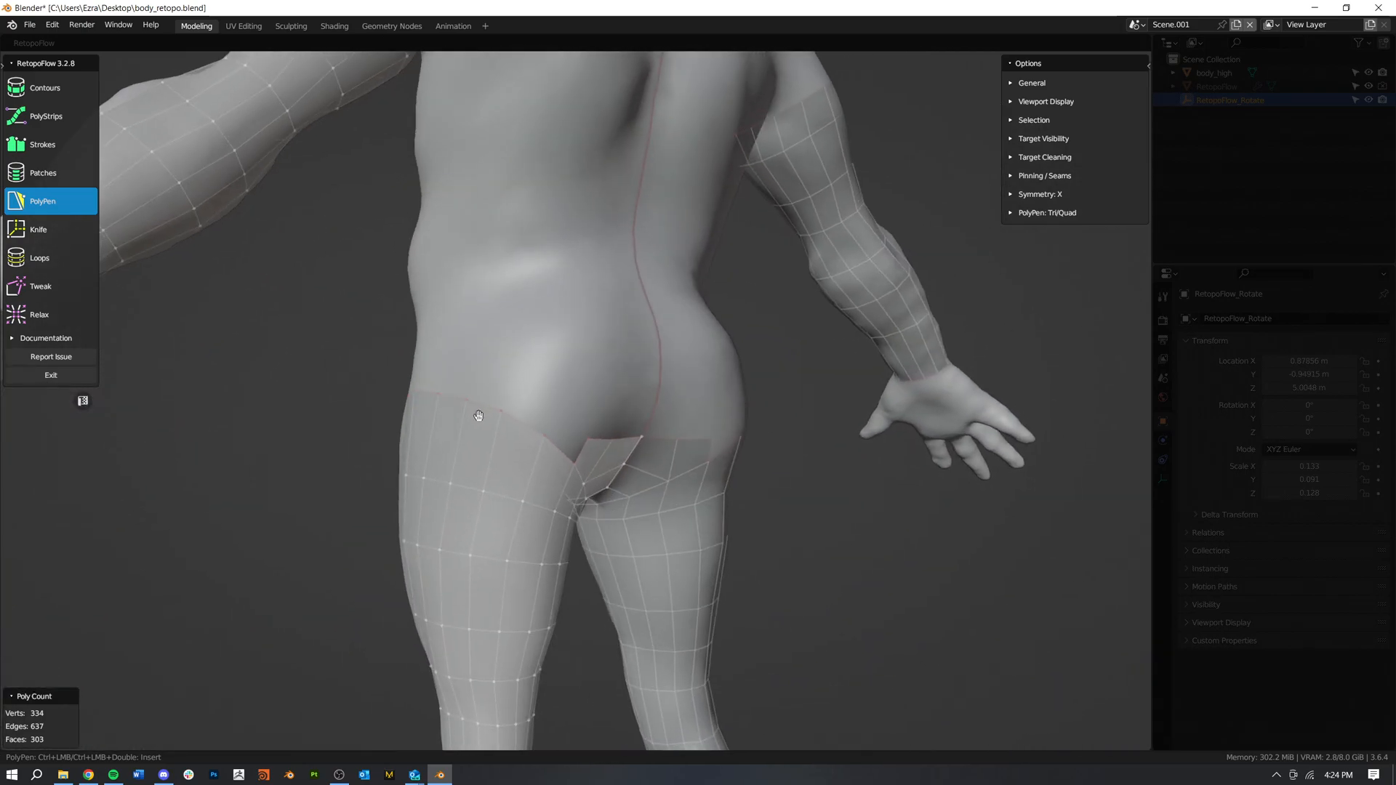
middle_click_drag(587, 436, 551, 420)
left_click_drag(537, 412, 575, 407)
middle_click_drag(419, 368, 628, 419)
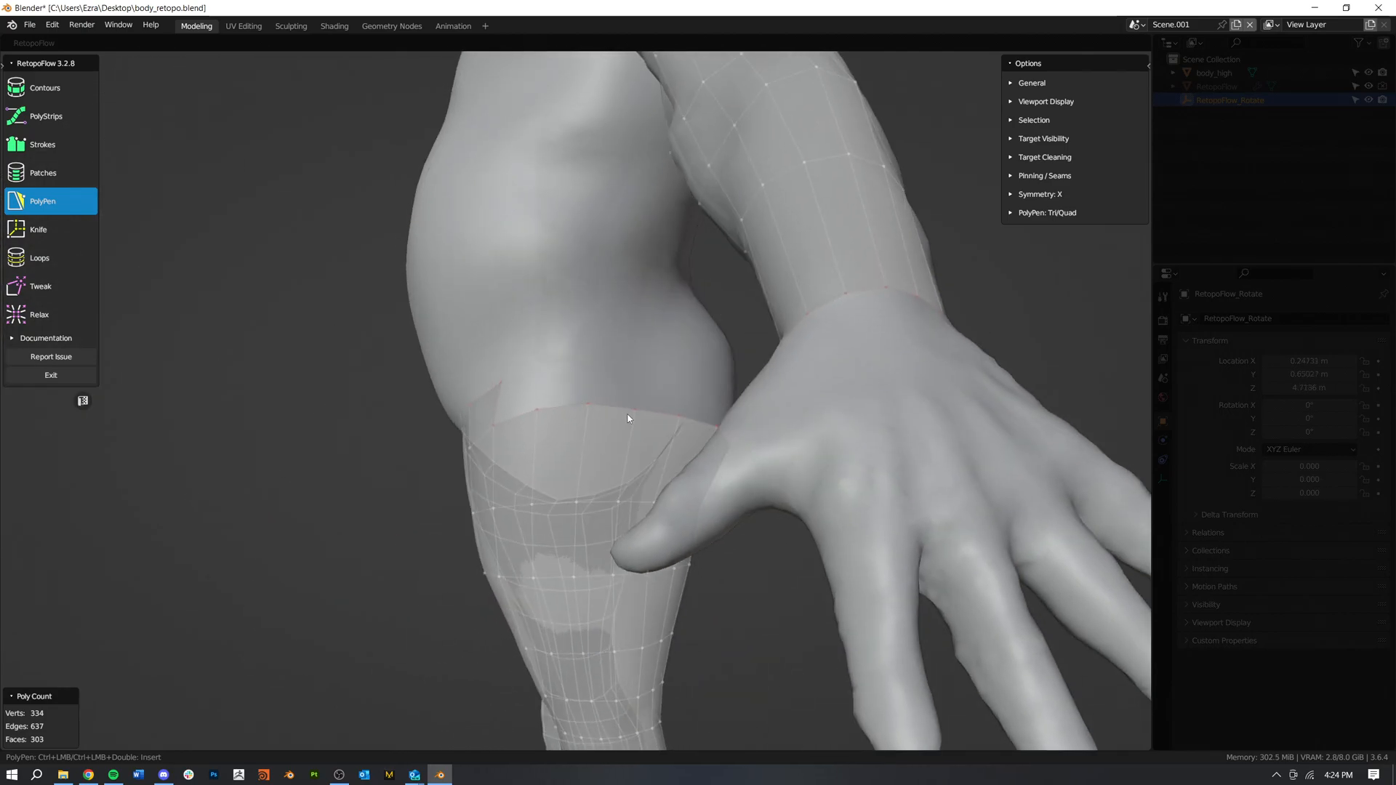
left_click(592, 372, "ctrl")
left_click(646, 376, "ctrl")
middle_click_drag(620, 422, 654, 434)
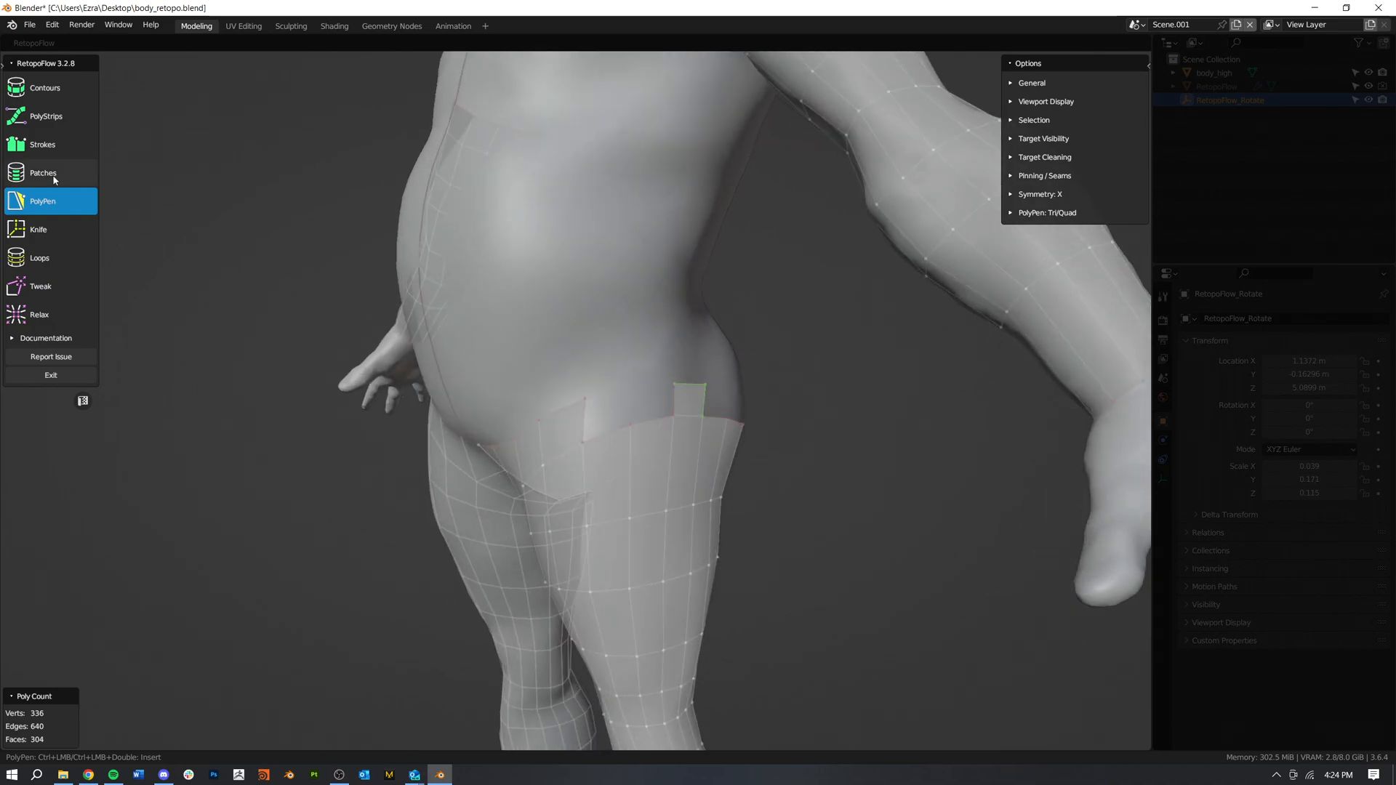
Step: Switch to Patches and fill the gap between the front quads and the outer hip quad with a 1x2 patch
left_click(53, 177)
double_click(659, 423)
left_click(674, 400, "shift")
left_click(583, 414, "shift")
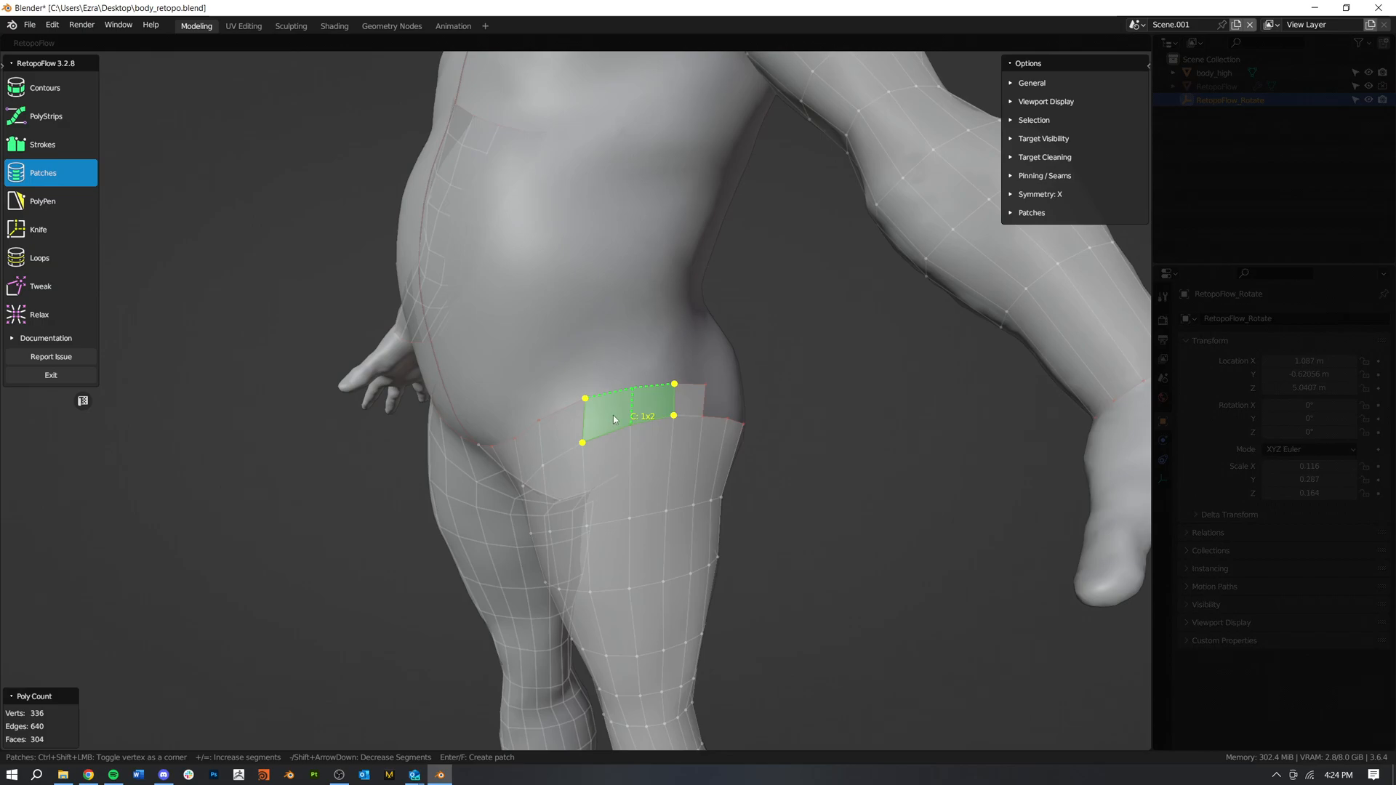
key("Return")
Step: Fill the remaining gap between the outer hip quad and the buttock quads with a patch
middle_click_drag(613, 415, 673, 421)
middle_click_drag(753, 494, 498, 392)
left_click(540, 444, "shift")
left_click(488, 382, "shift")
key("Return")
Step: Switch to PolyPen and add a quad above the completed row at the front symmetry line
middle_click_drag(583, 371, 897, 447)
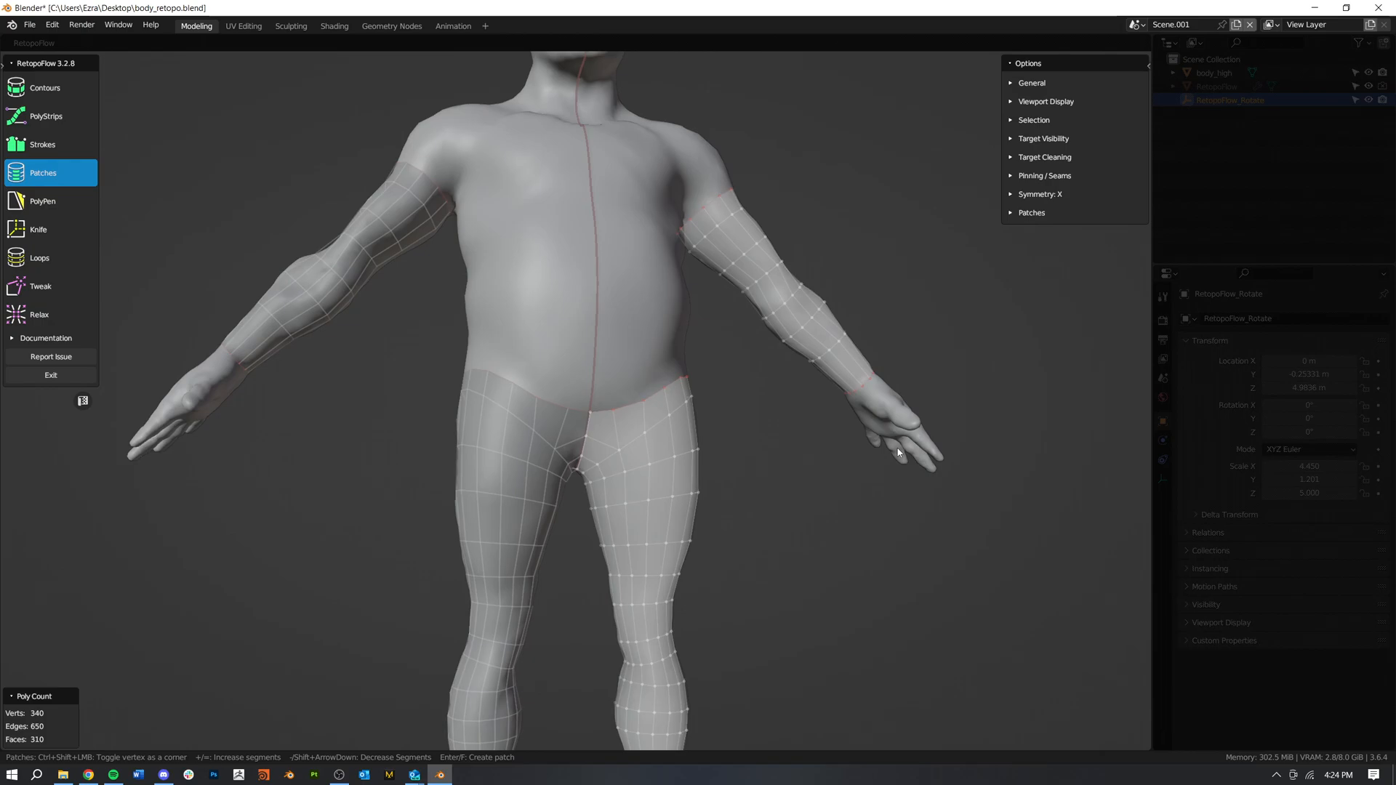
mouse_move(679, 390)
middle_mouse_down()
mouse_move(460, 378)
mouse_move(673, 382)
middle_mouse_up()
scroll(673, 382, "up", 3)
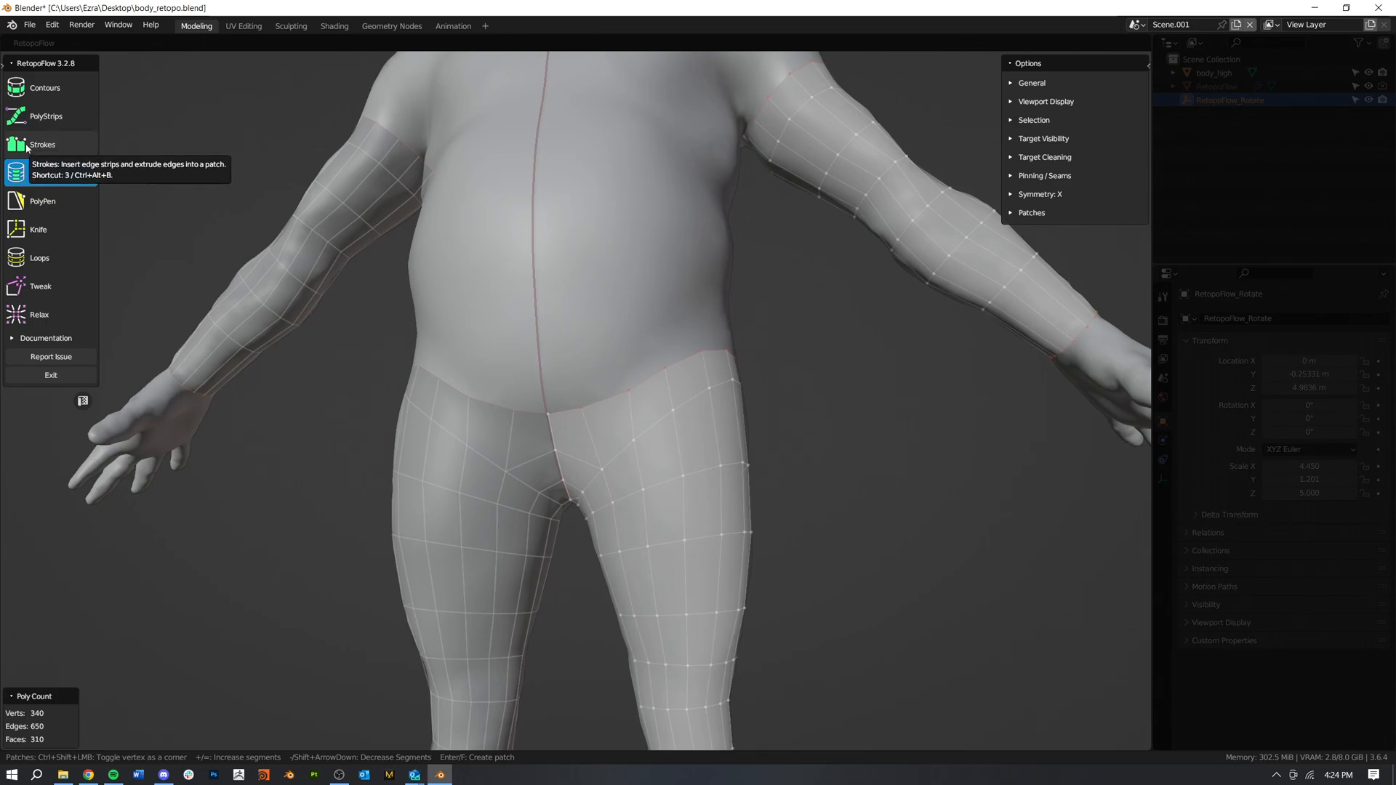
left_click(45, 201)
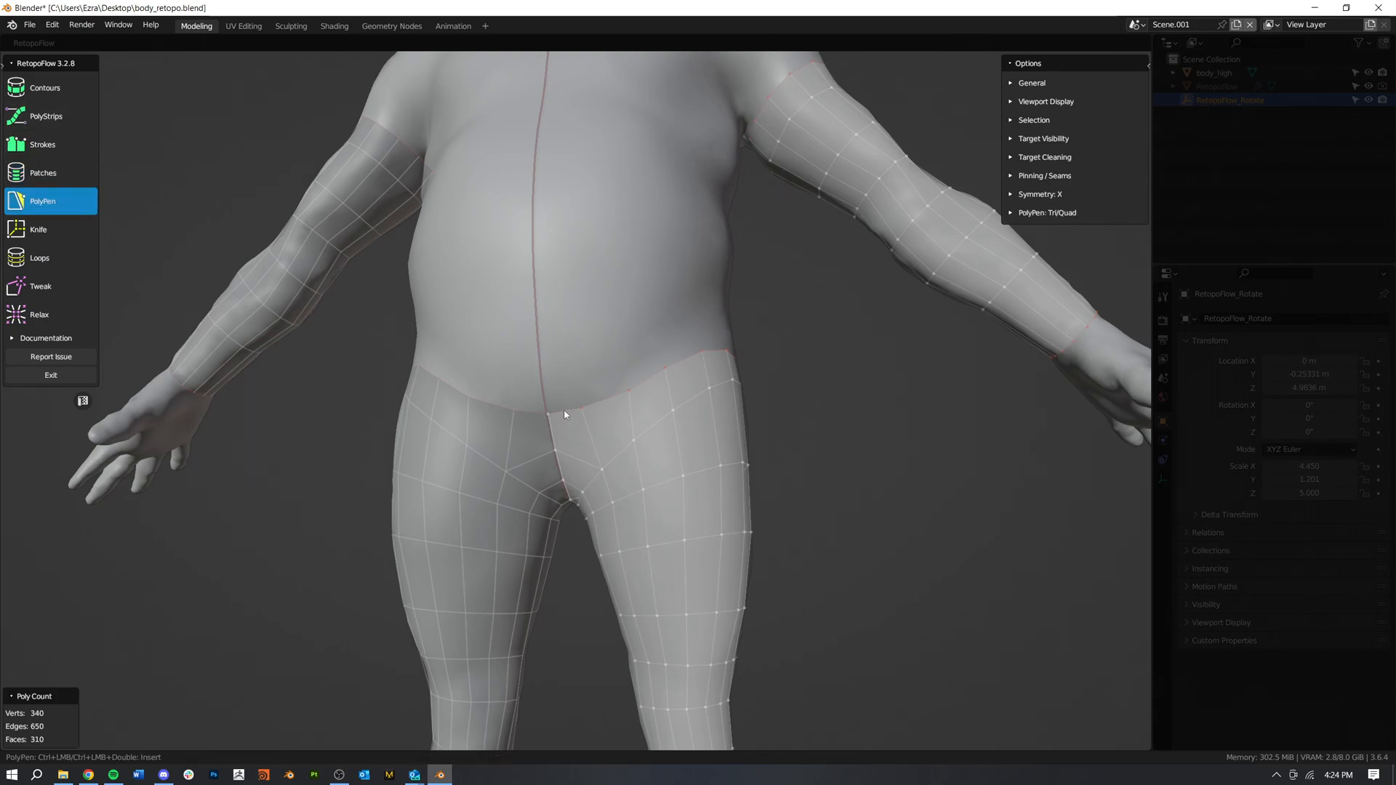
left_click(541, 377, "ctrl")
left_click(580, 368, "ctrl")
Step: Add two separate quads above the top edge of the outer hip, one toward the front and one toward the back
middle_click_drag(714, 387, 649, 399)
left_click(653, 355, "ctrl")
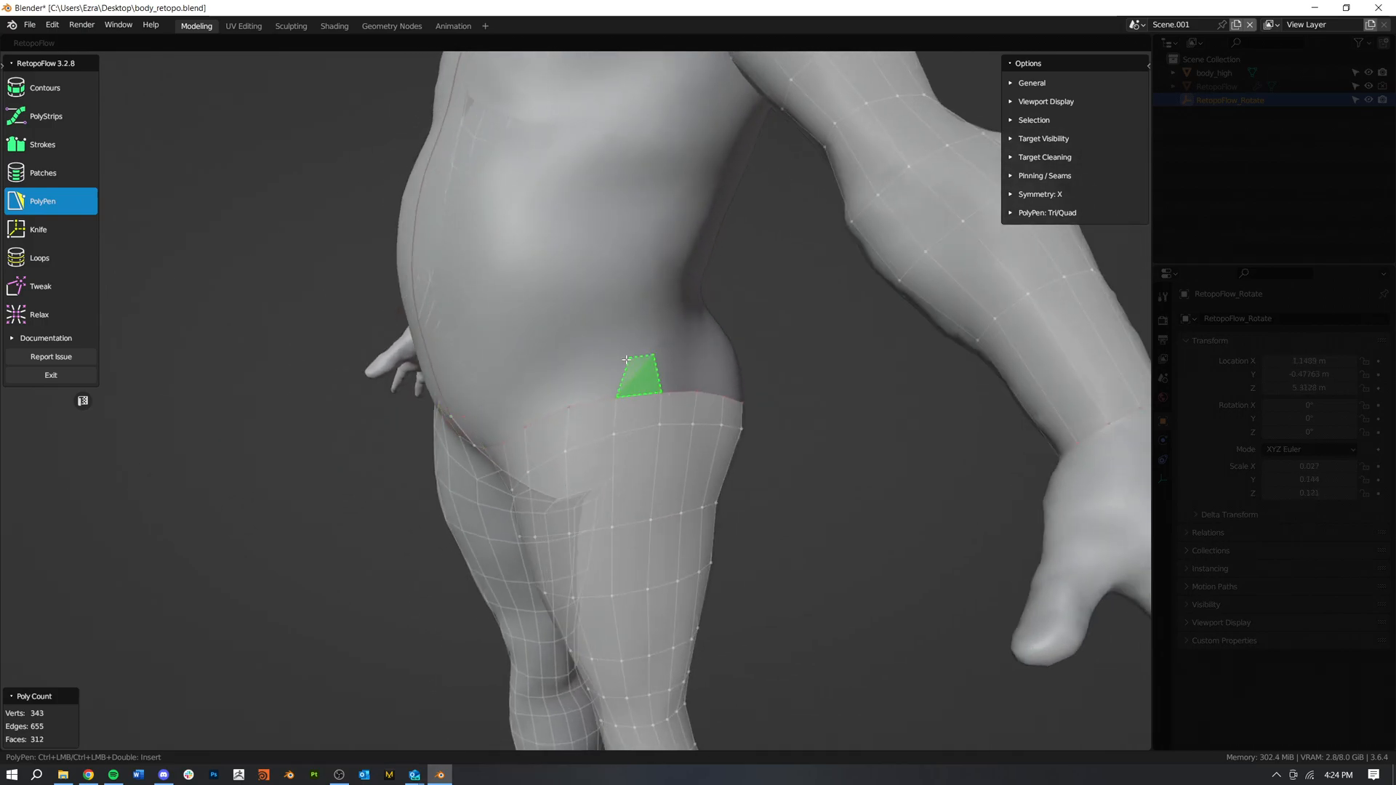
left_click(613, 363, "ctrl")
middle_click_drag(569, 415, 628, 387)
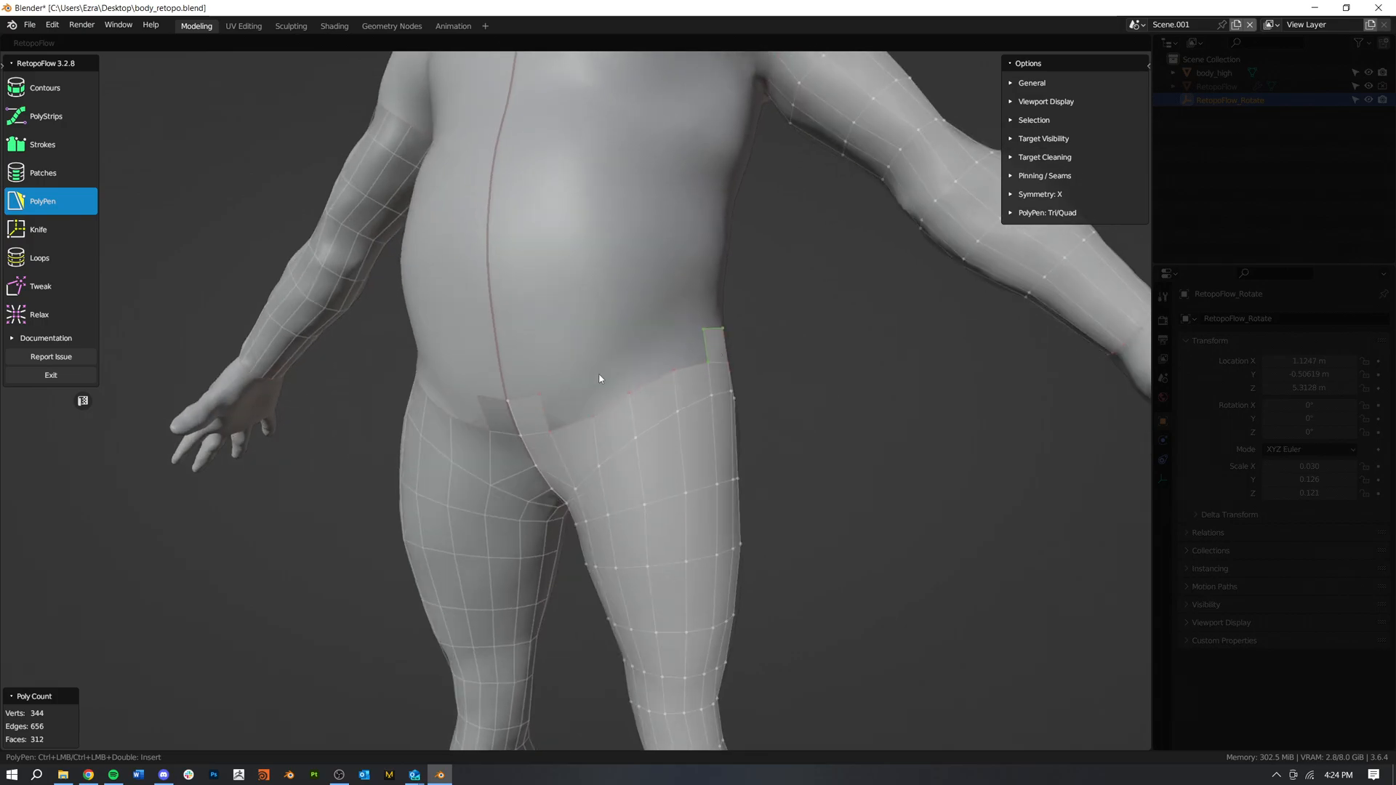
middle_click_drag(739, 412, 593, 416)
left_click(523, 341, "ctrl")
left_click(567, 351, "ctrl")
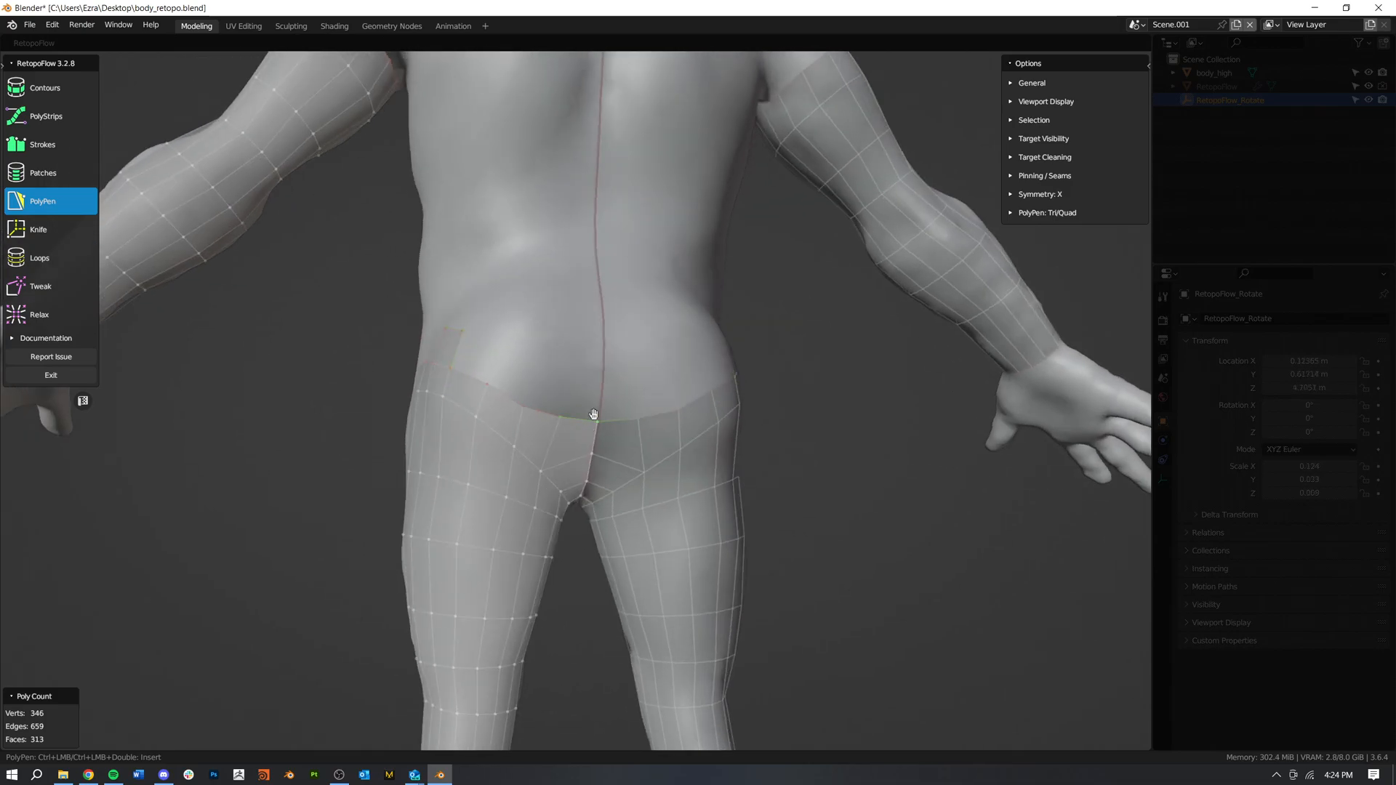
Step: Add a quad at the back symmetry line and fill the gap to the rear hip quad with a 1x3 patch
left_click(603, 378, "ctrl")
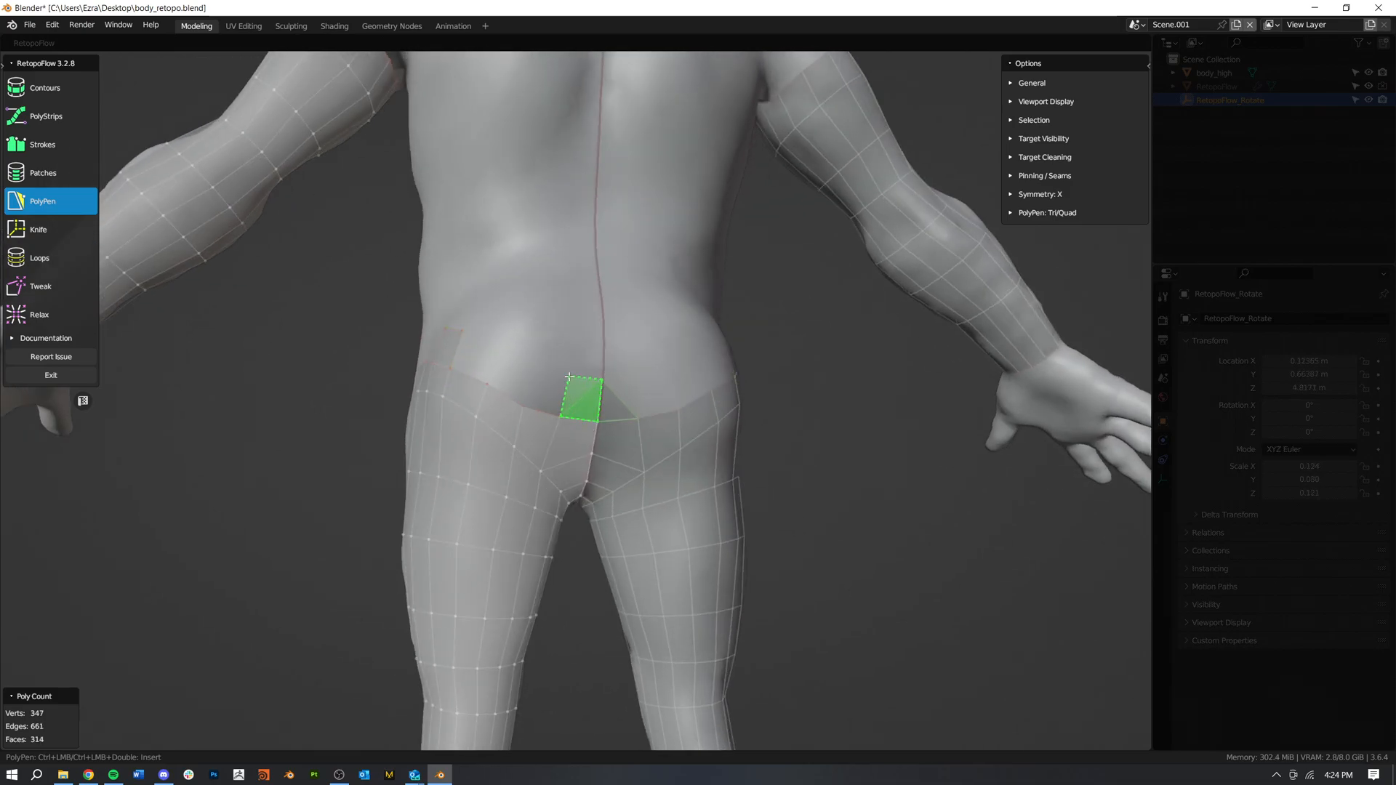
left_click(44, 173)
left_click(552, 417)
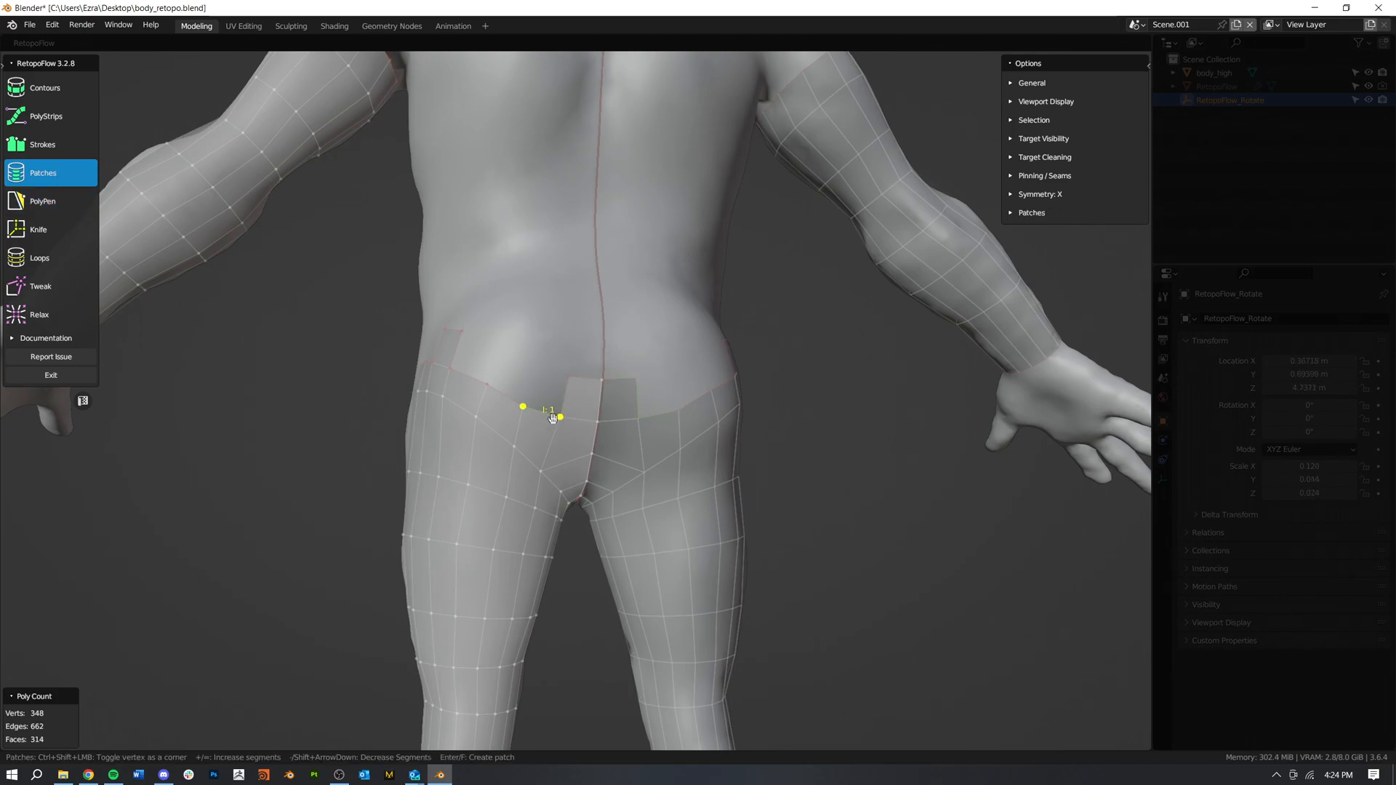
left_click(564, 397, "shift")
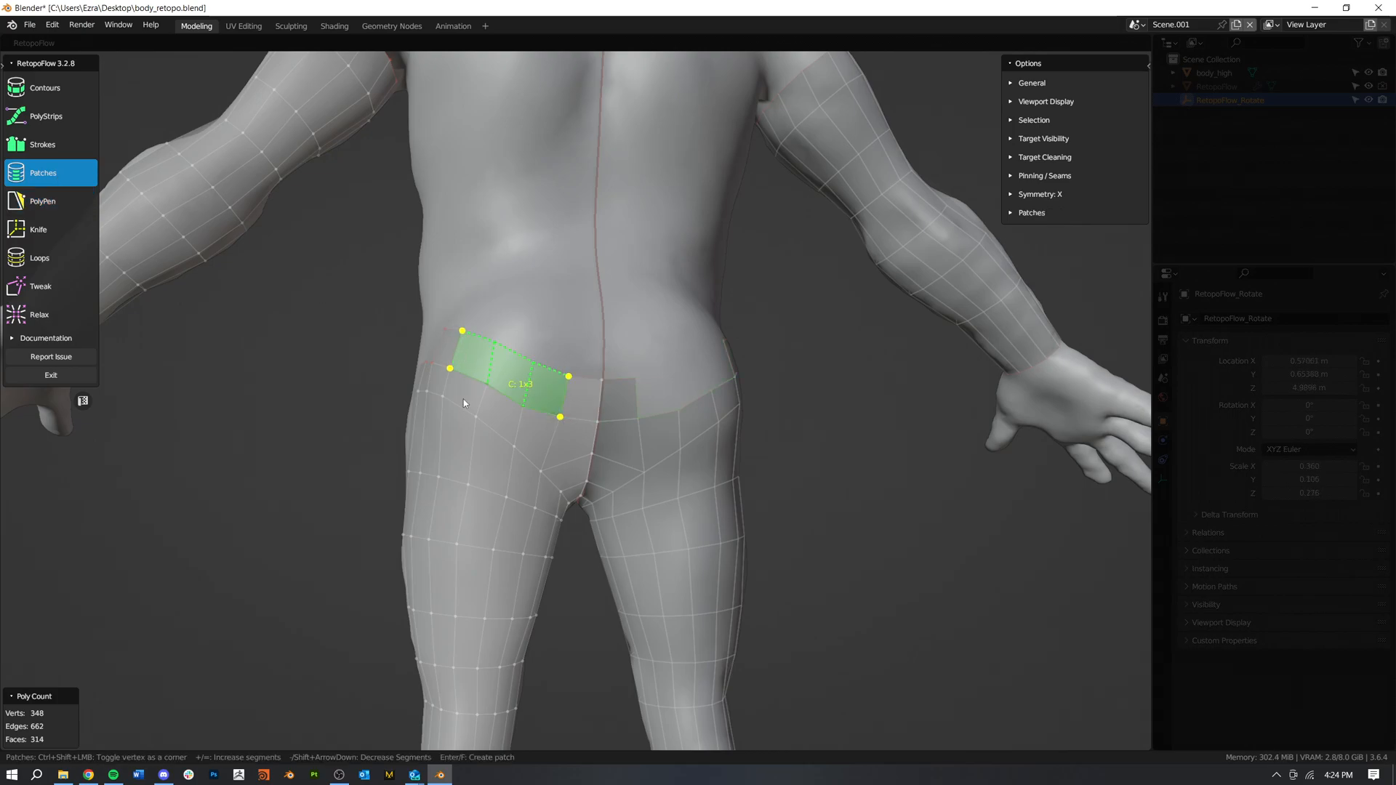
key("Return")
Step: Fill the gap between the two outer hip quads with a two-segment patch
middle_click_drag(457, 404, 625, 401)
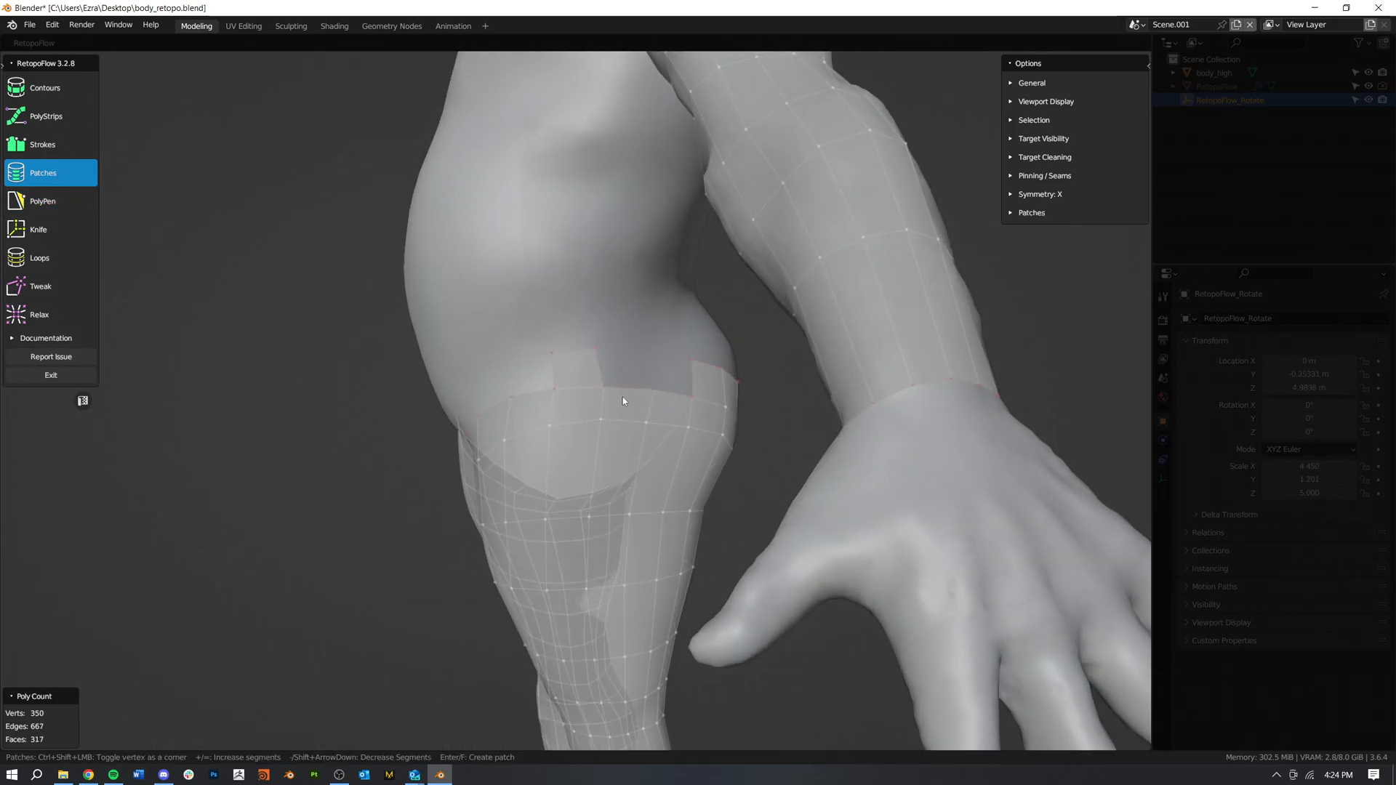
left_click(687, 384, "shift")
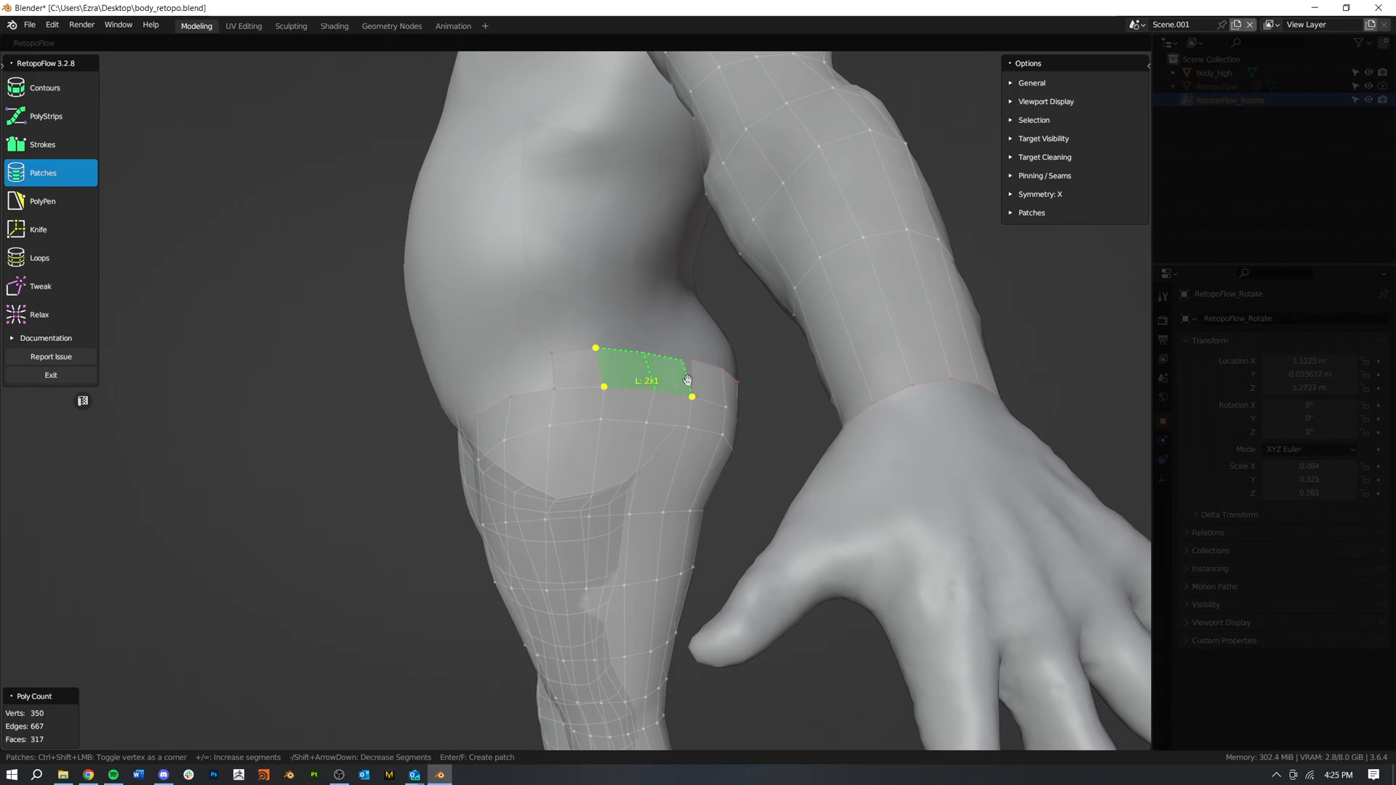
key("Return")
Step: Fill the remaining front hip gap with a patch between the outer hip and the quad at the symmetry line
middle_click_drag(589, 433, 647, 427)
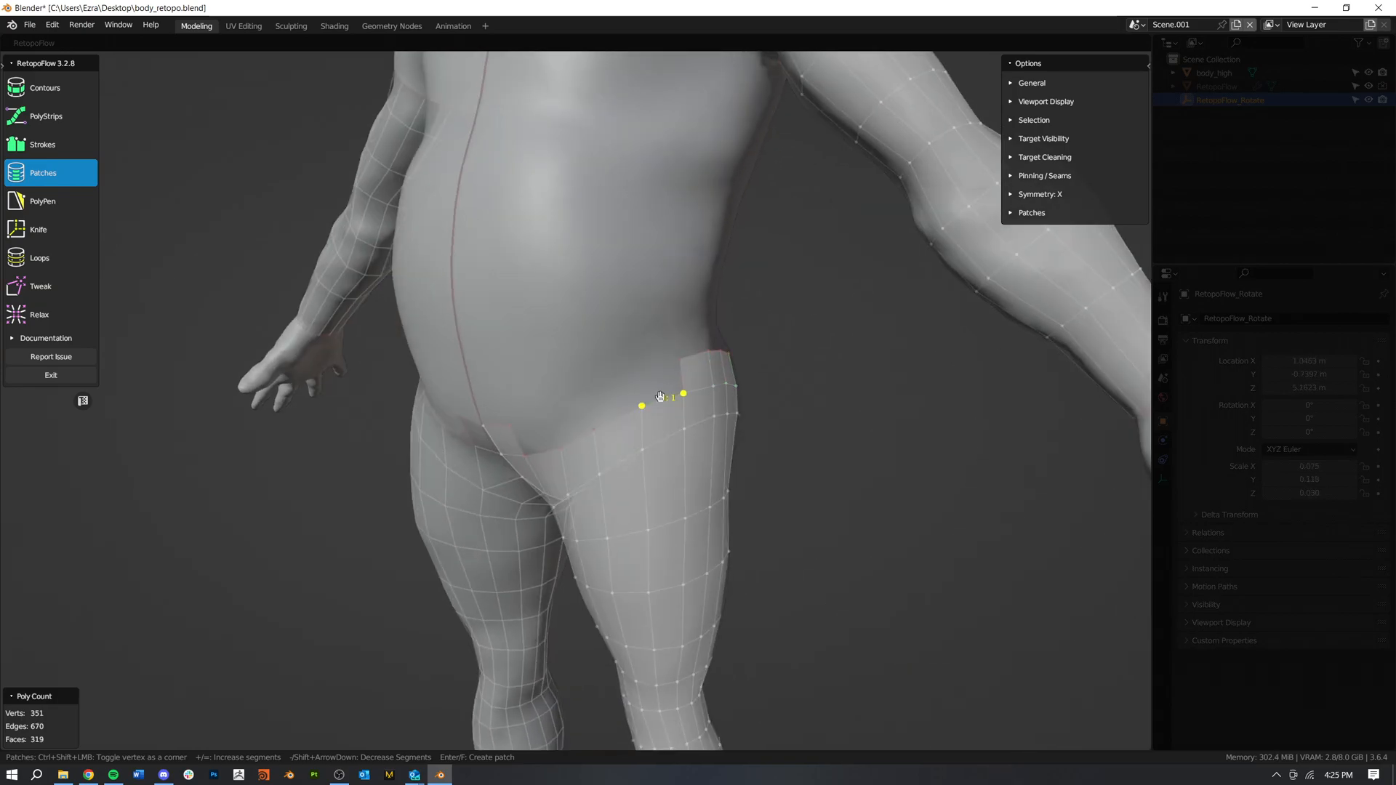
left_click(659, 398, "shift")
key("Return")
mouse_move(602, 451)
middle_mouse_down()
mouse_move(664, 433)
mouse_move(636, 421)
mouse_move(594, 363)
mouse_move(575, 393)
mouse_move(521, 408)
mouse_move(560, 384)
mouse_move(698, 381)
mouse_move(639, 460)
mouse_move(604, 469)
middle_mouse_up()
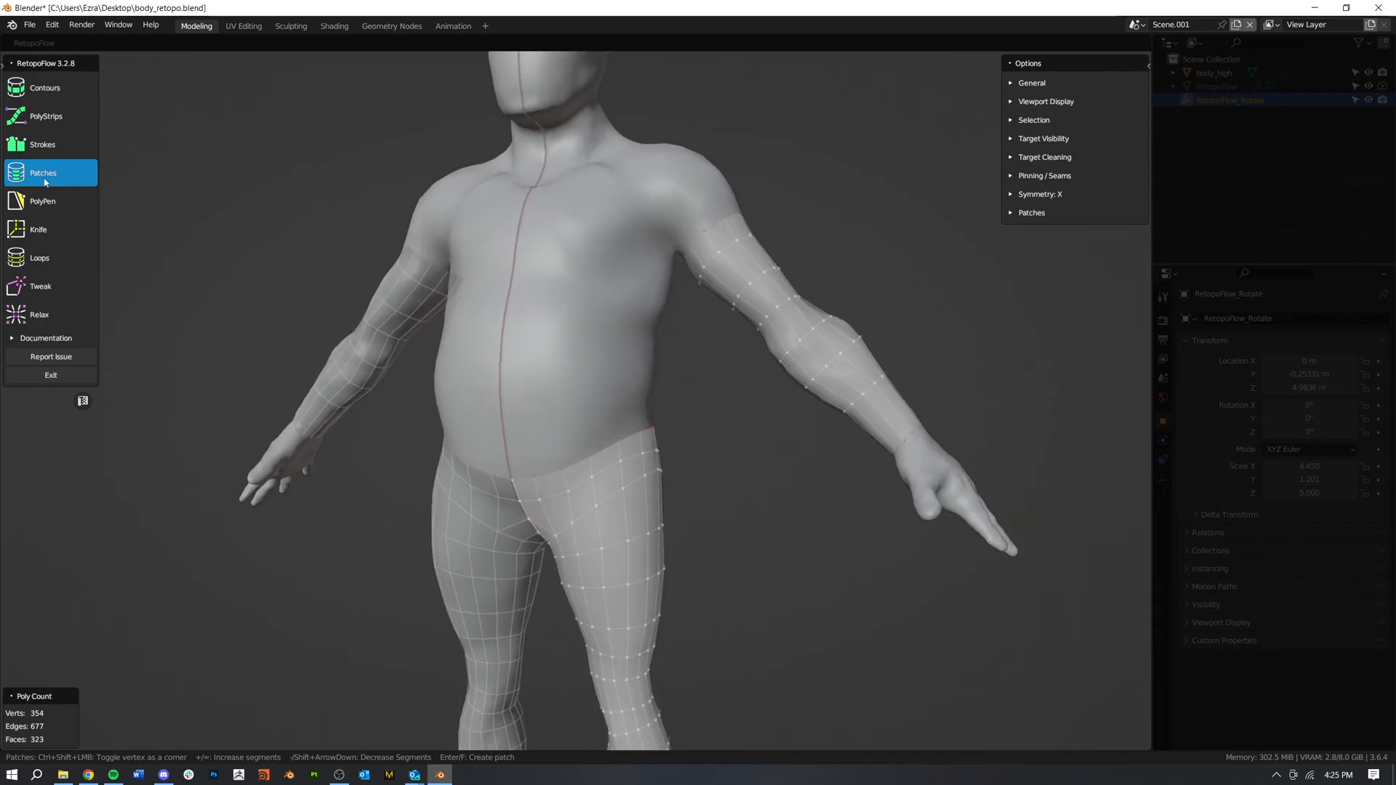
Step: With the Contours tool, select the open loop around the top of the hips and insert a contour above it
left_click(43, 201)
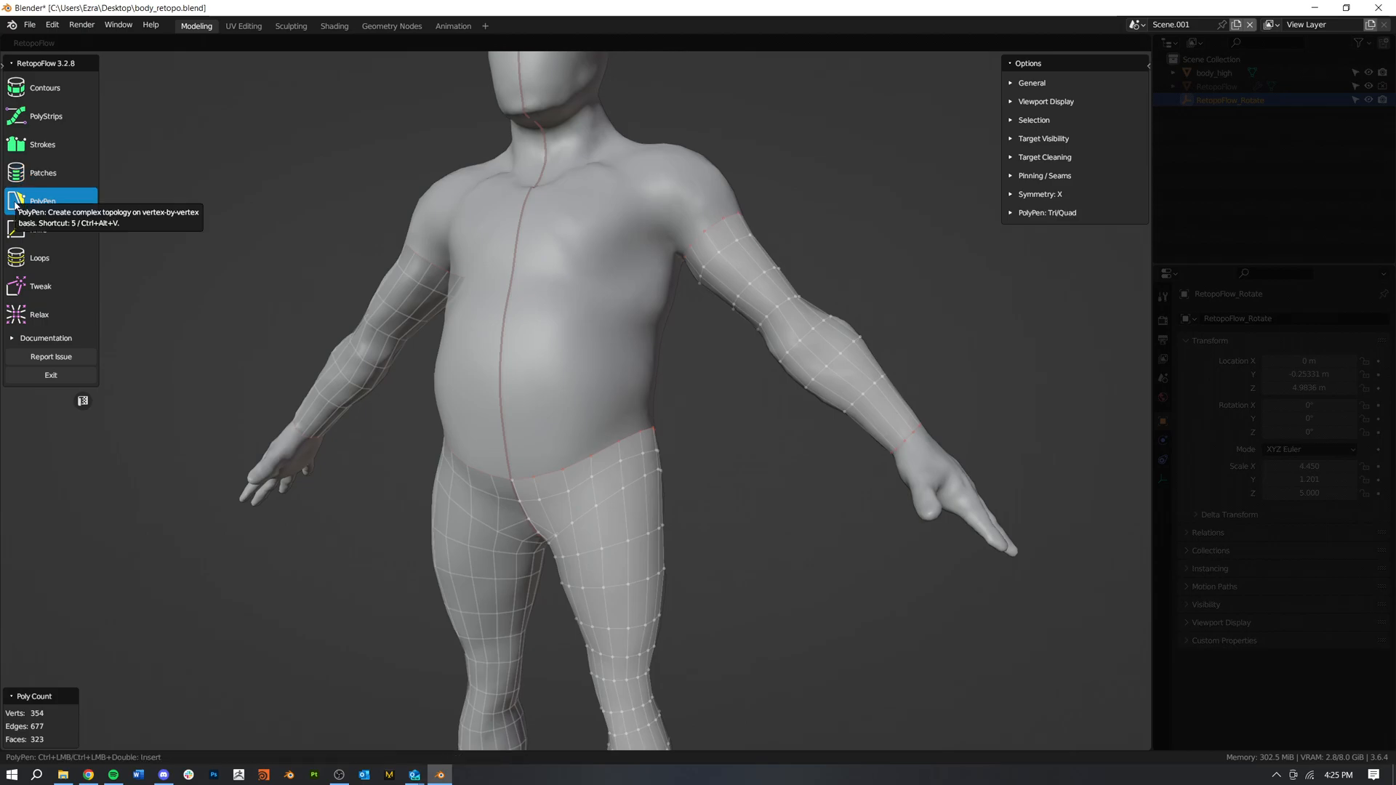
left_click(45, 88)
double_click(530, 478)
middle_click_drag(609, 487, 644, 466)
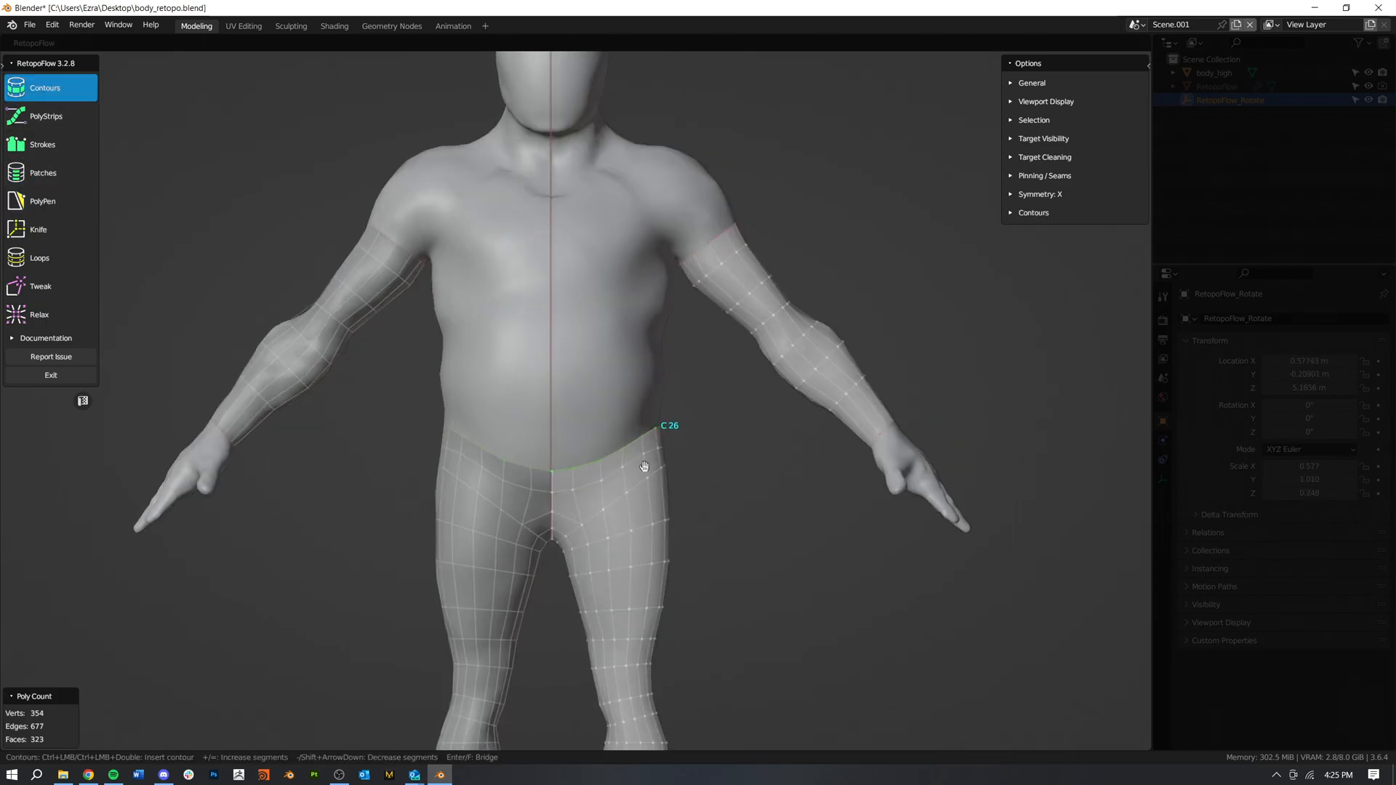
left_click_drag(676, 407, 537, 425, "ctrl")
middle_click_drag(537, 425, 418, 486)
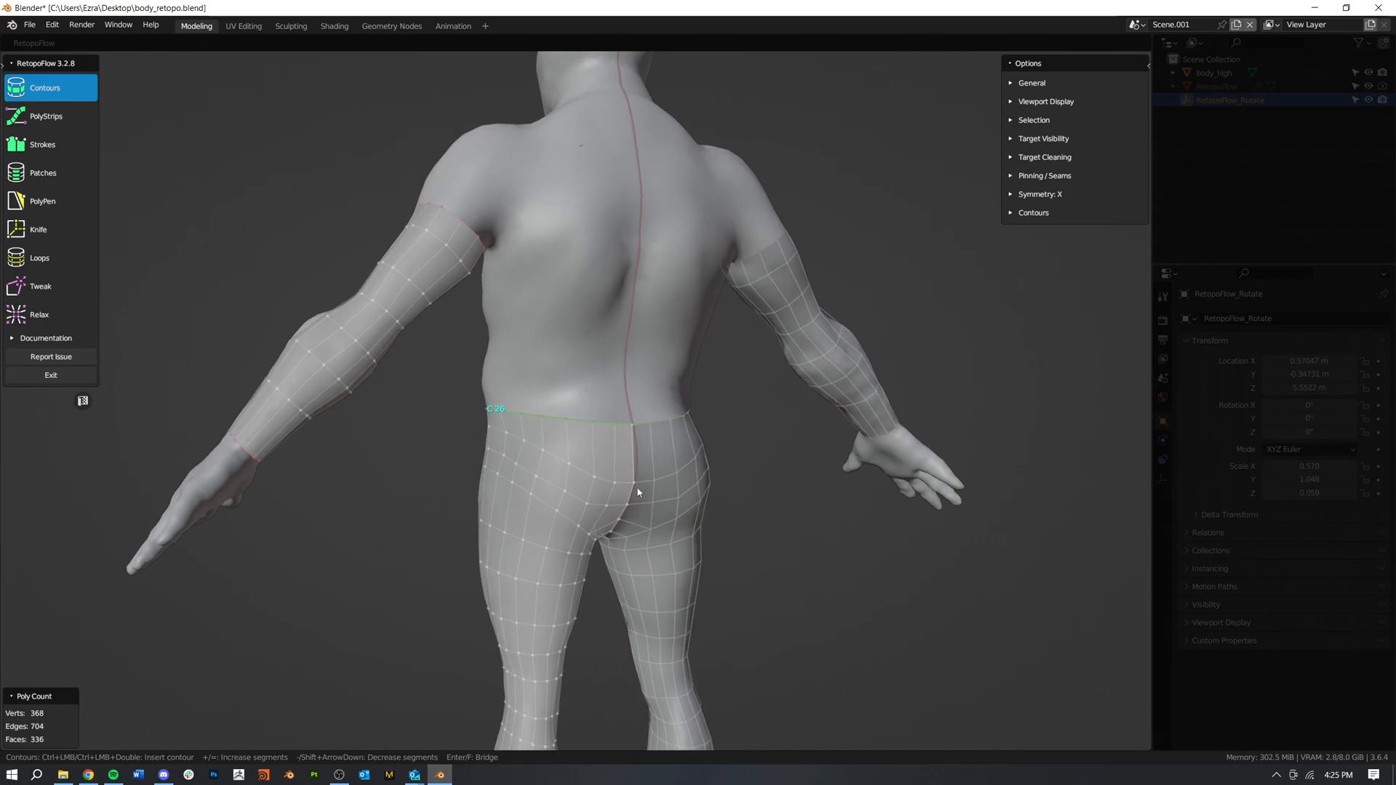
Step: Insert three more contours up the torso, spaced from the waist to just below the chest
middle_click_drag(576, 492, 801, 465)
left_click_drag(686, 379, 543, 379, "ctrl")
left_click_drag(670, 340, 545, 337, "ctrl")
left_click_drag(679, 305, 545, 303, "ctrl")
mouse_move(678, 439)
middle_mouse_down()
mouse_move(586, 454)
mouse_move(358, 436)
mouse_move(673, 442)
mouse_move(519, 362)
middle_mouse_up()
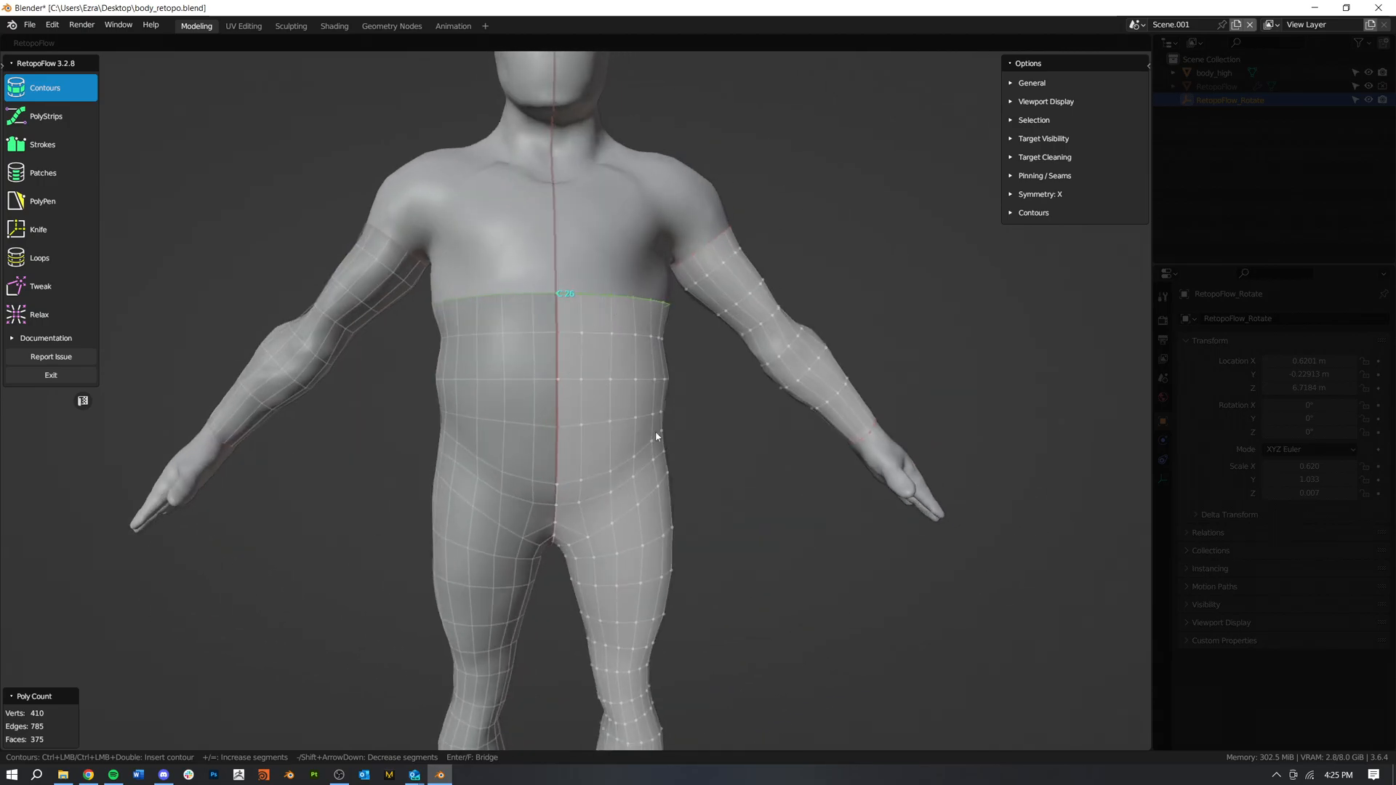
mouse_move(648, 512)
middle_mouse_down()
mouse_move(349, 520)
mouse_move(629, 512)
middle_mouse_up()
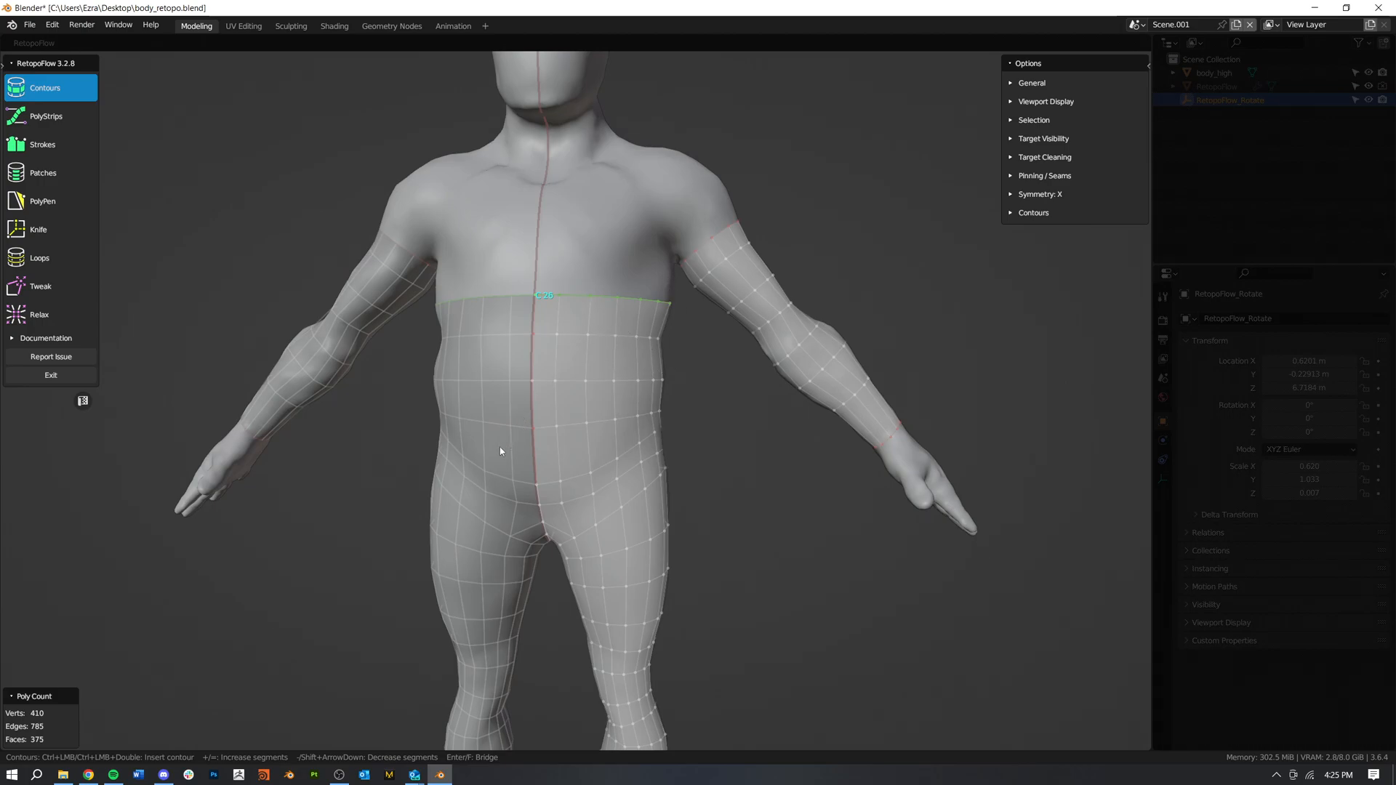
middle_click_drag(562, 304, 561, 411)
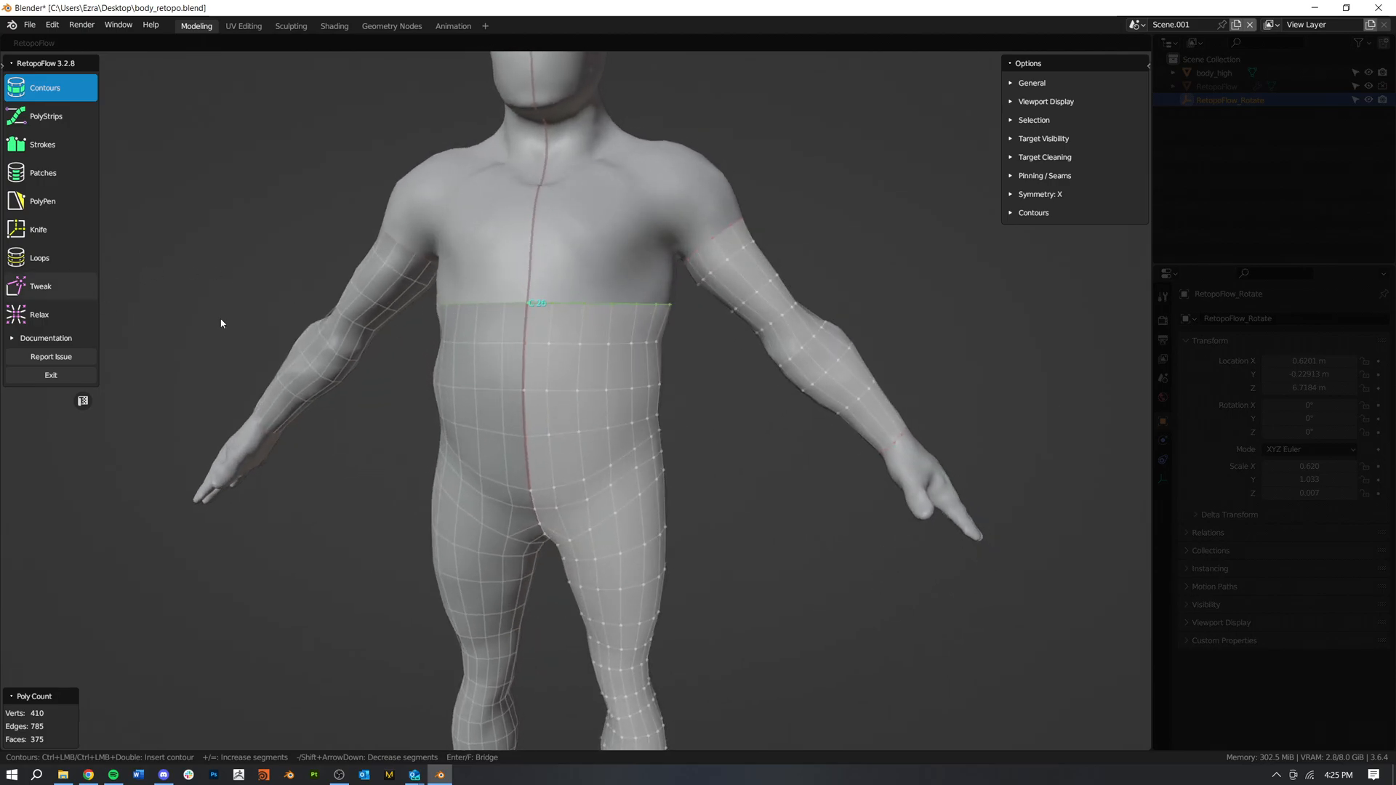
Step: Relax the topology over the buttocks and back of the hips, enlarging the Relax brush
left_click(51, 314)
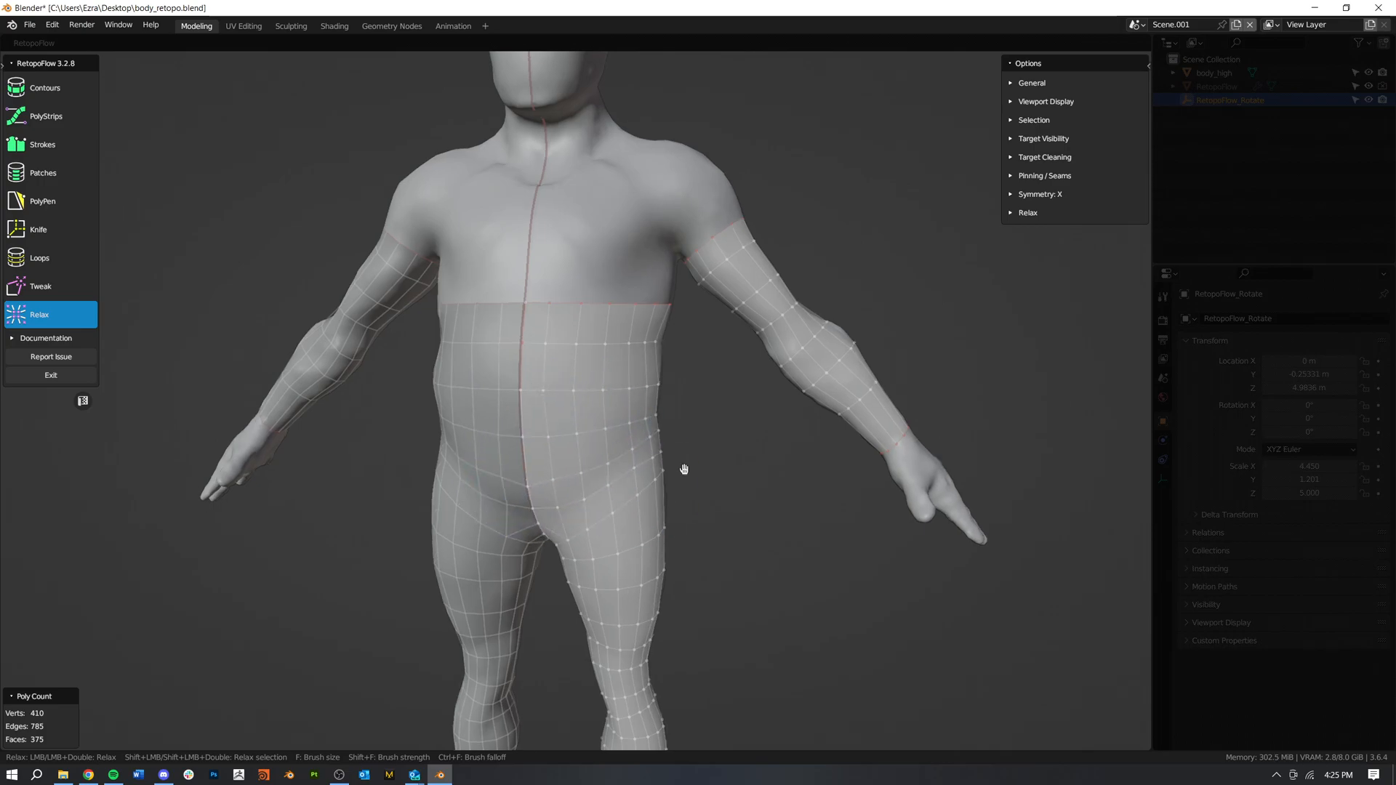
middle_click_drag(689, 471, 593, 436)
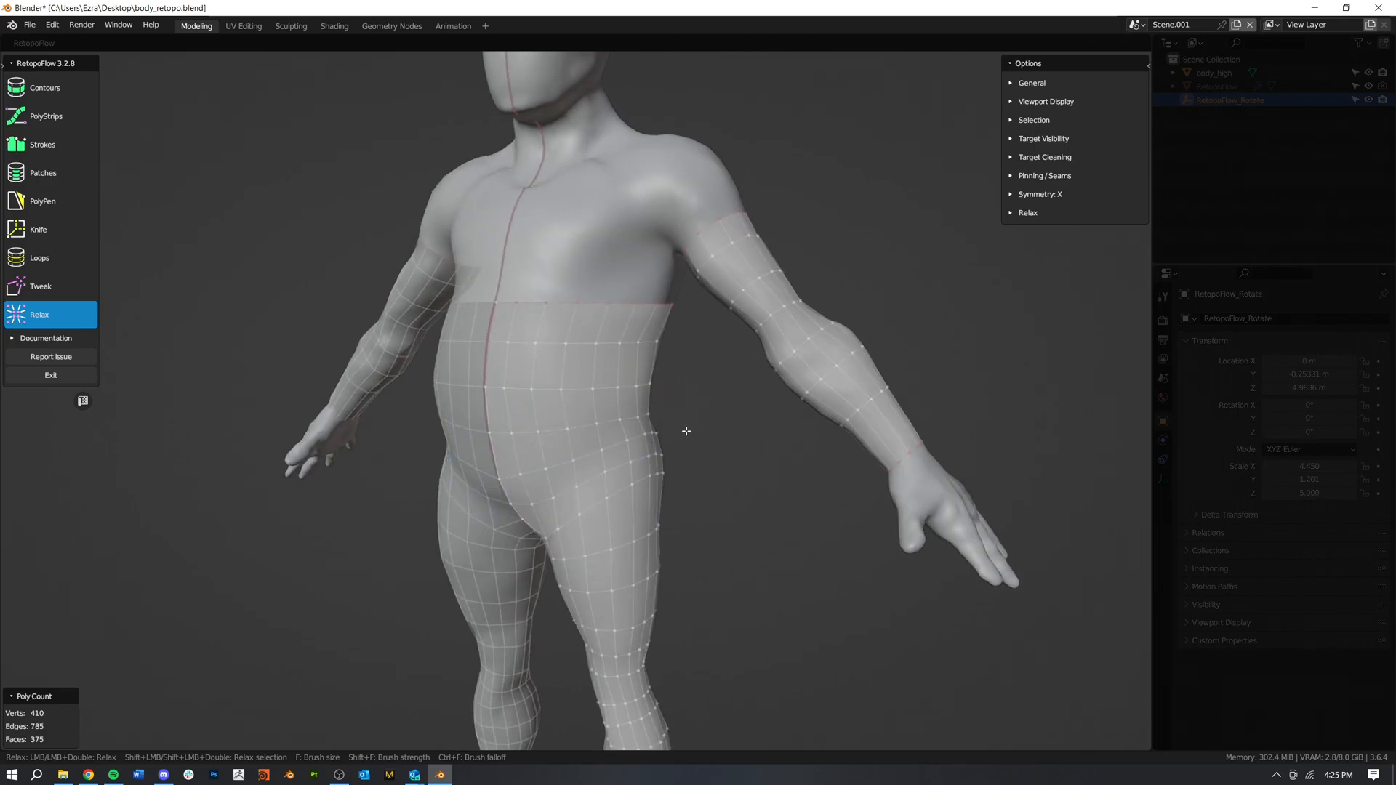
middle_click_drag(679, 437, 514, 436)
middle_click_drag(676, 459, 639, 545)
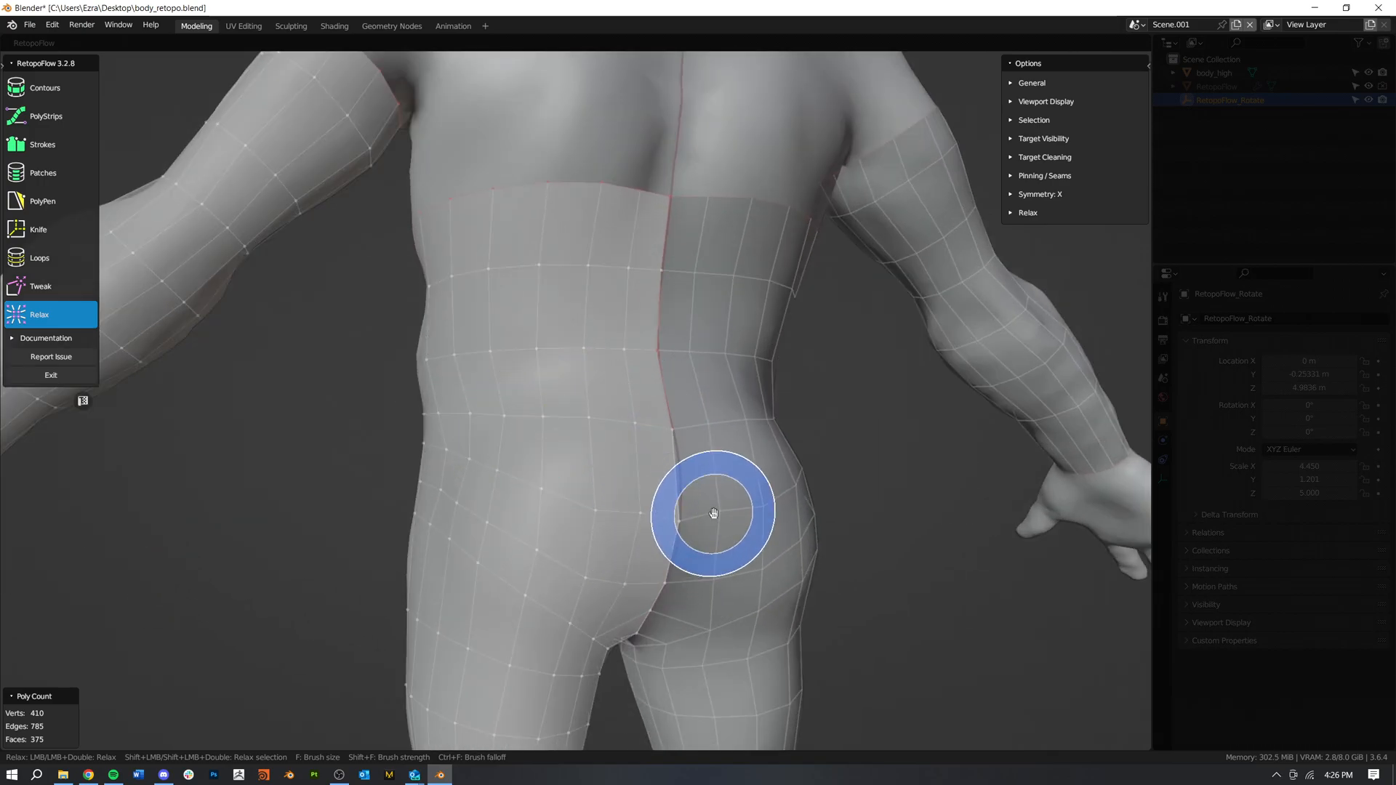
middle_click_drag(713, 499, 639, 523)
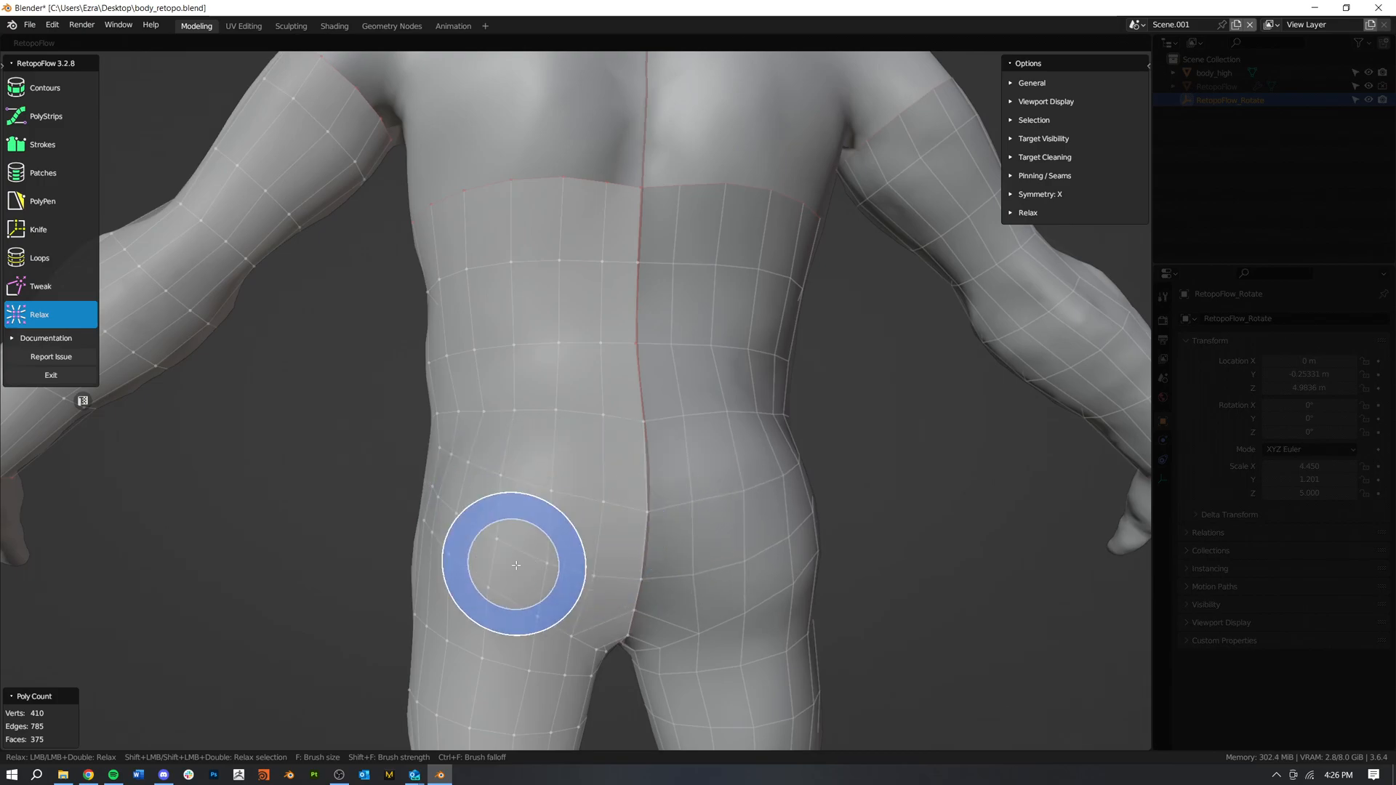
key("f")
left_click(607, 537)
left_click_drag(598, 535, 548, 458)
Step: Relax the mesh around the waist, outer hip and upper thigh with the enlarged brush
scroll(550, 461, "down", 2)
middle_click_drag(552, 462, 638, 411)
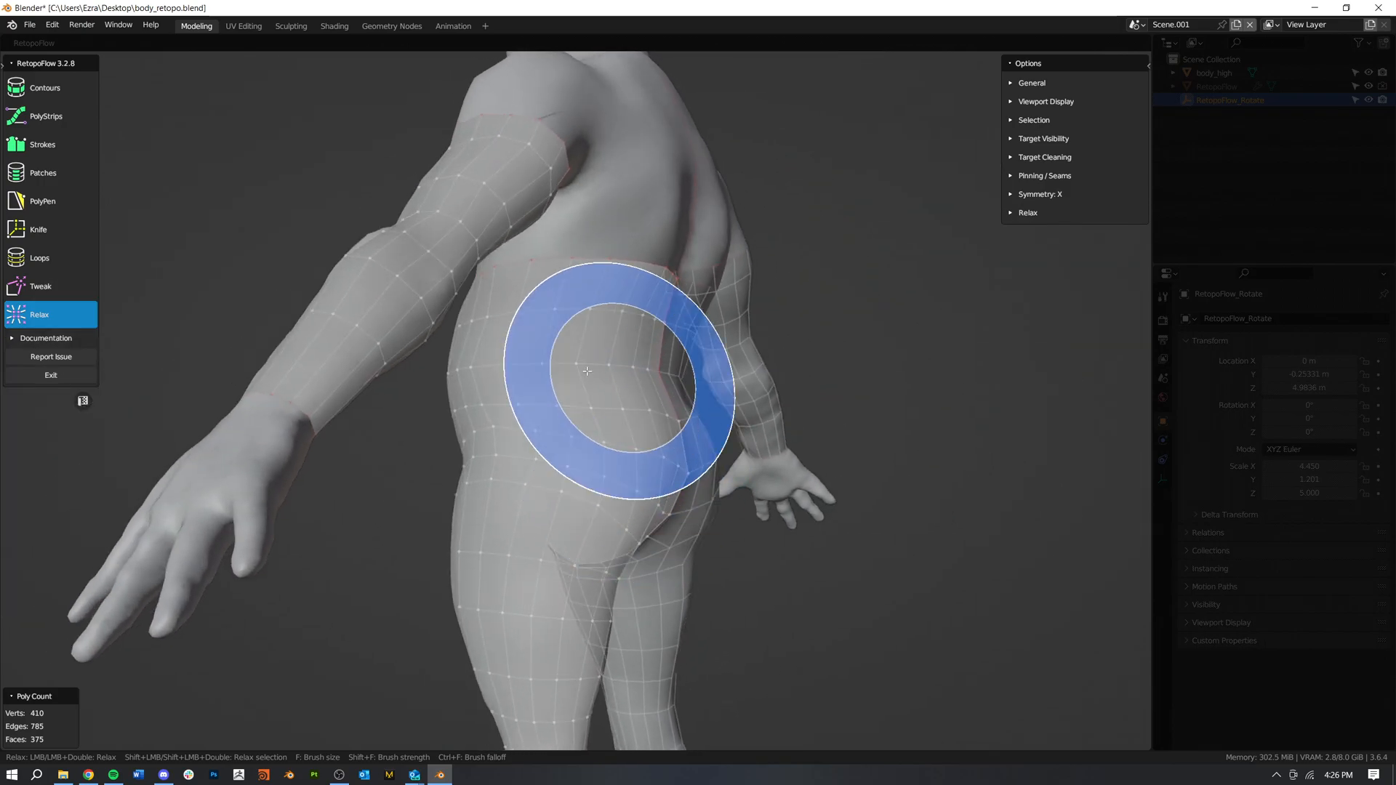
middle_click_drag(535, 467, 601, 459)
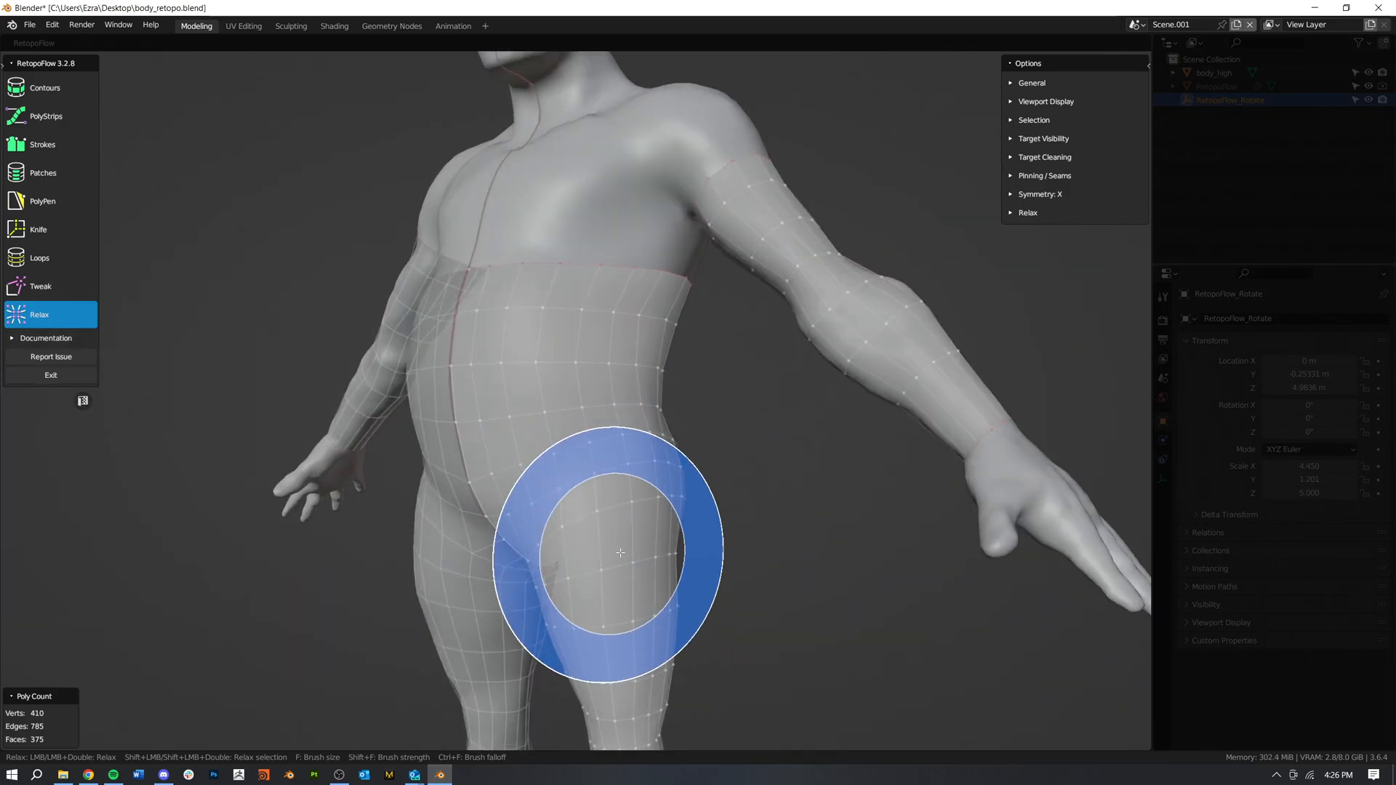
scroll(633, 472, "down", 3)
middle_click_drag(726, 542, 625, 553)
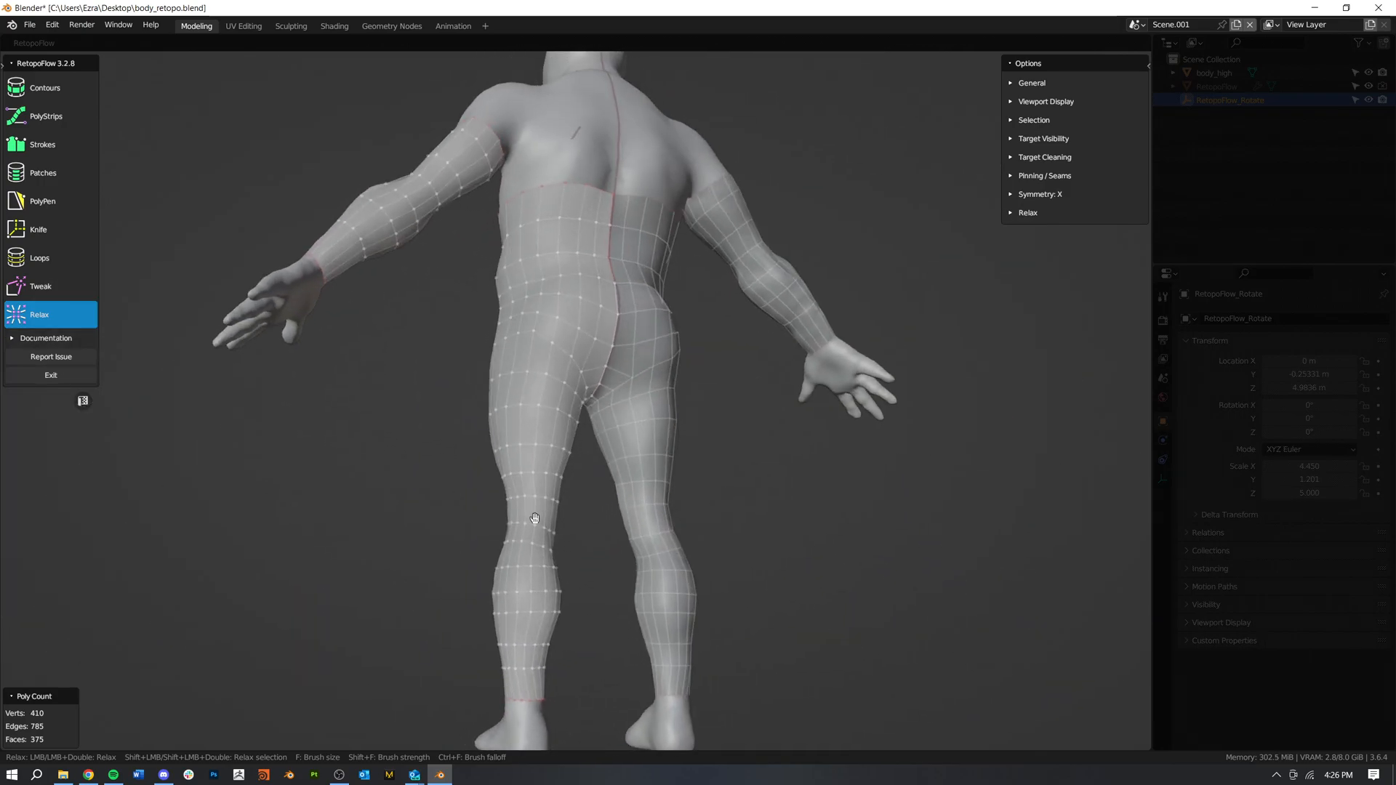
scroll(514, 639, "up", 3)
scroll(483, 564, "up", 2)
scroll(461, 521, "down", 3)
Step: Switch to PolyPen and place a separate quad on the outer chest beside the armpit
mouse_move(462, 520)
middle_mouse_down()
mouse_move(624, 436)
mouse_move(742, 530)
mouse_move(876, 415)
middle_mouse_up()
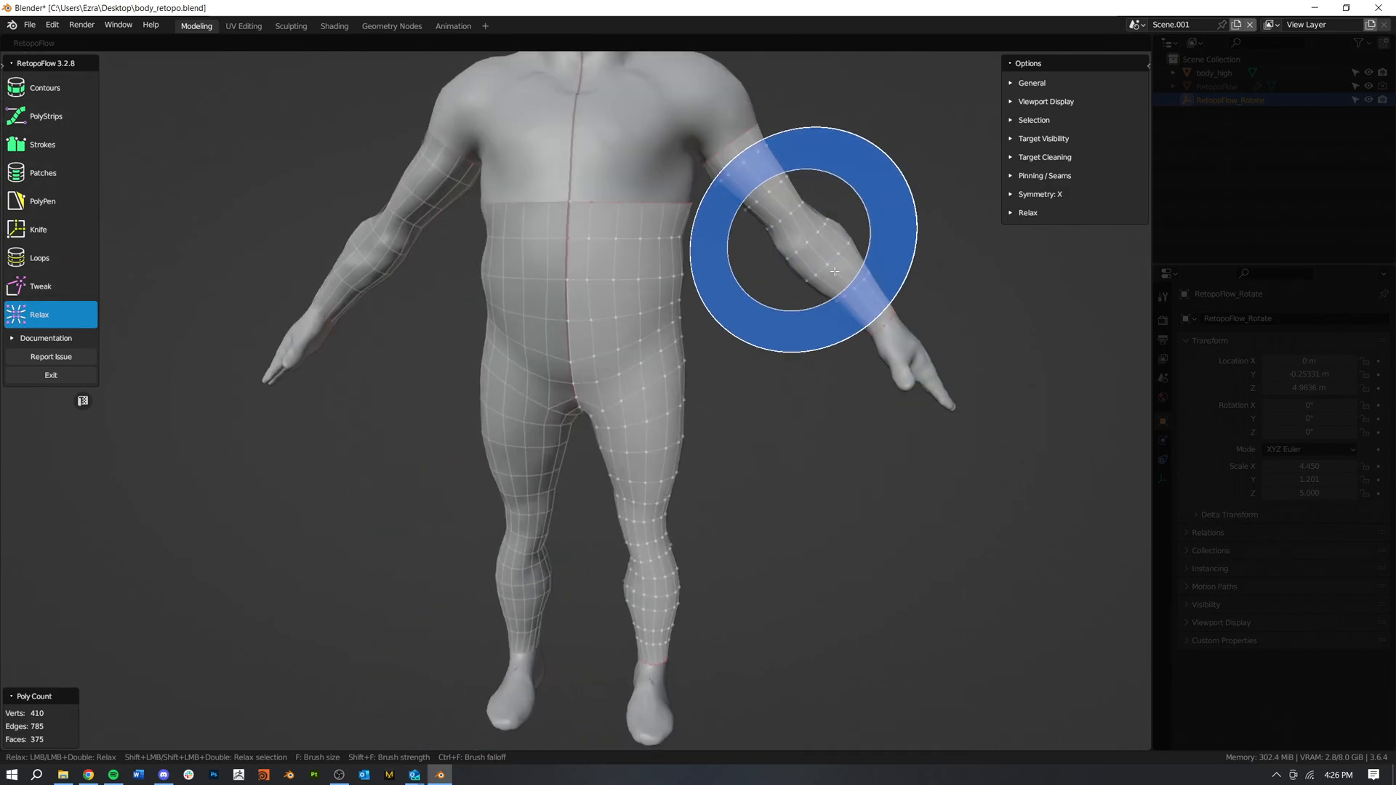
middle_click_drag(767, 320, 775, 331)
middle_click_drag(775, 331, 834, 443, "shift")
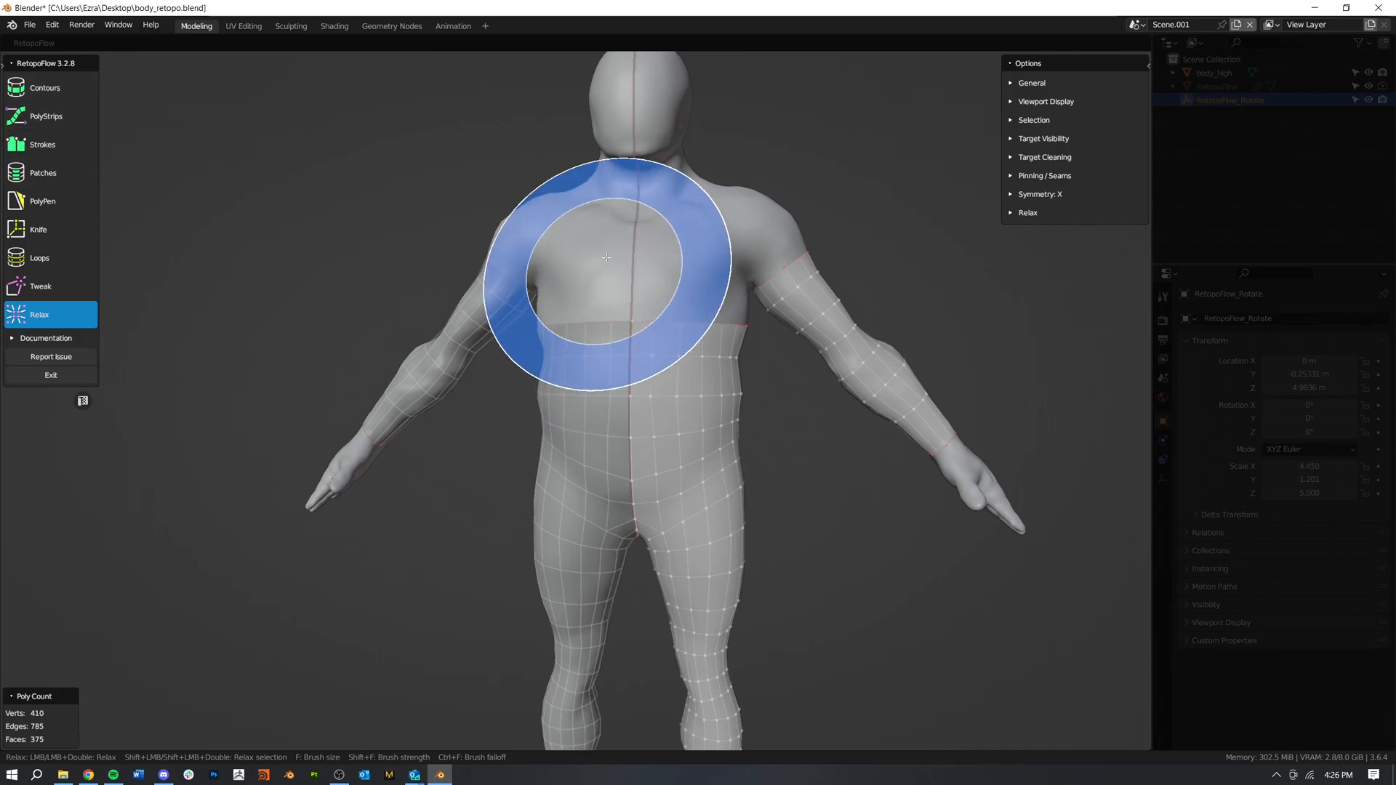
left_click(23, 202)
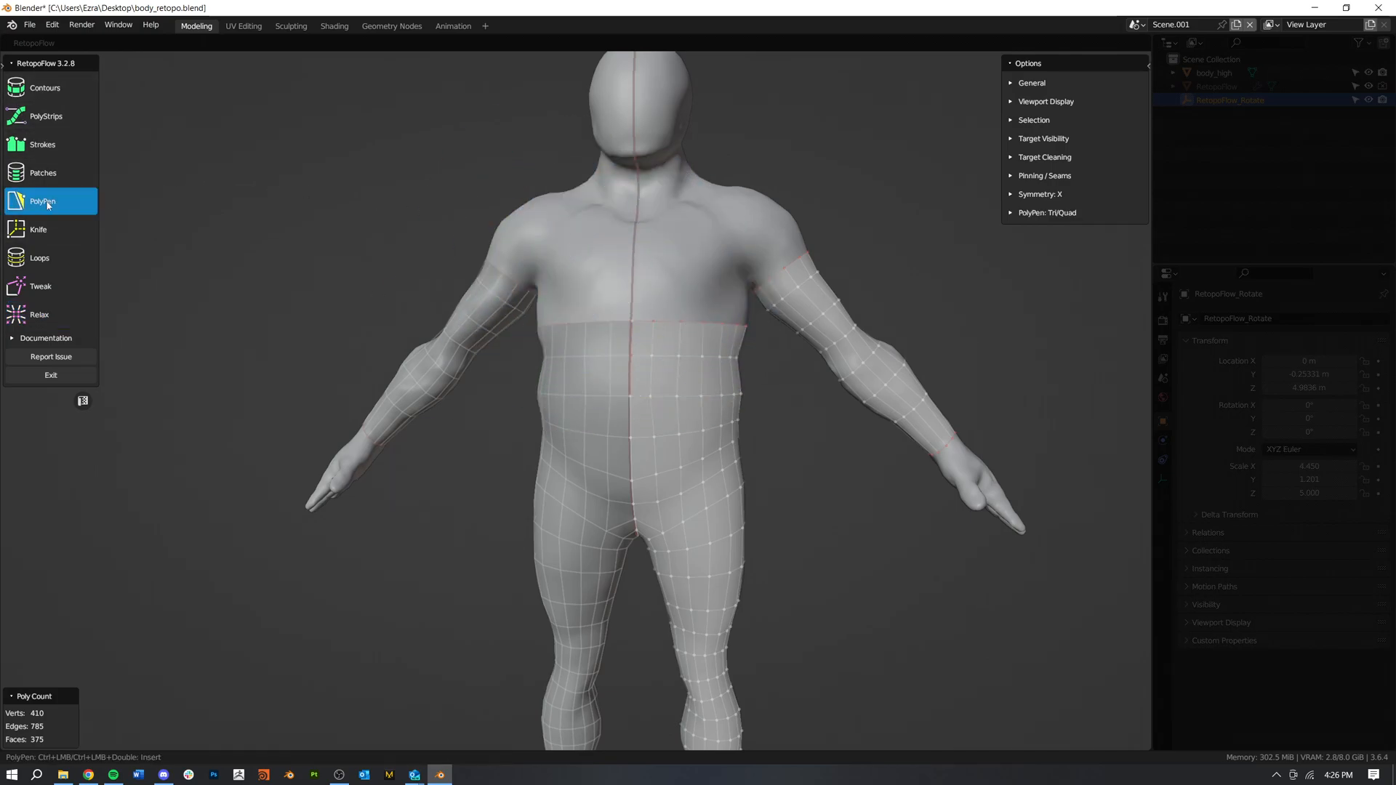
middle_click_drag(635, 325, 505, 439, "shift")
scroll(504, 439, "up", 3)
mouse_move(639, 398)
middle_mouse_down()
mouse_move(614, 393)
mouse_move(637, 391)
middle_mouse_up()
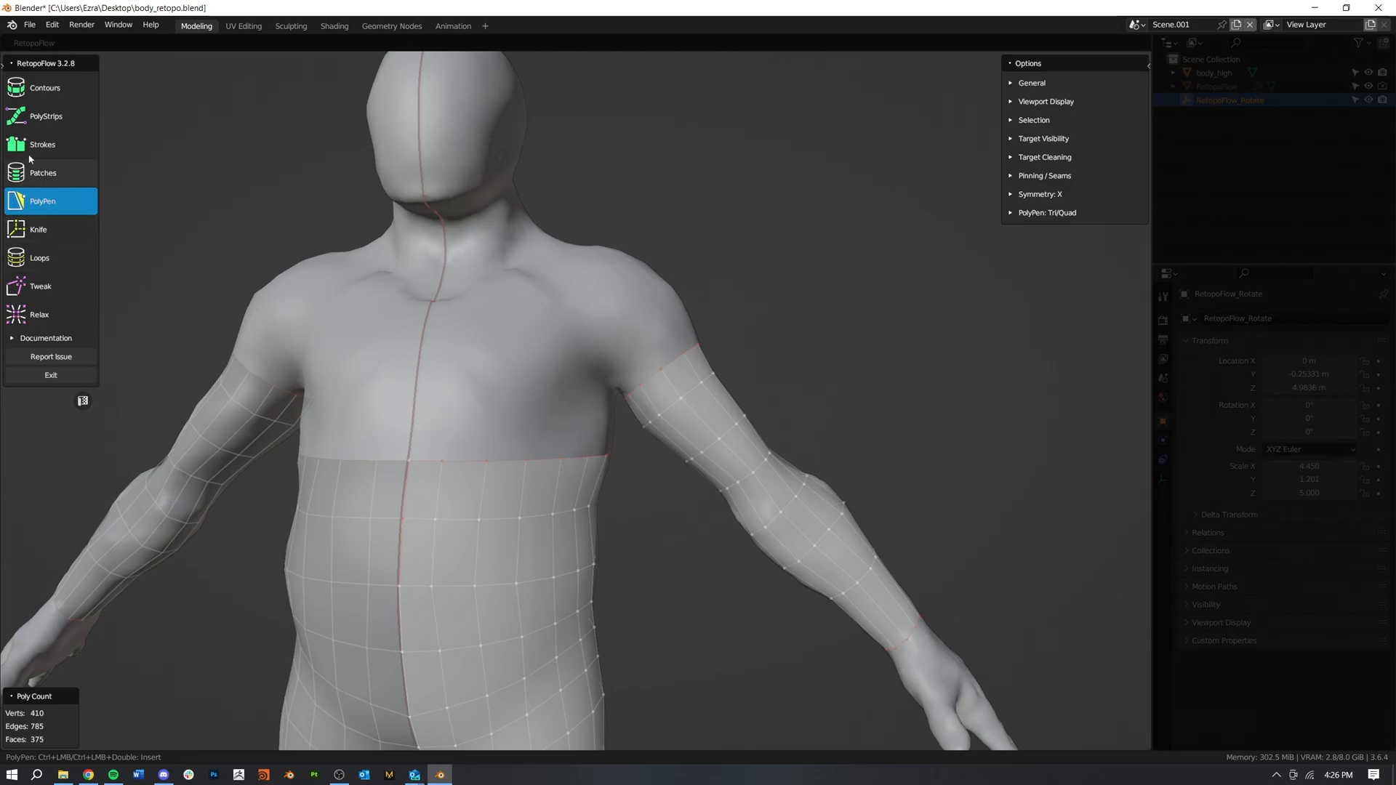
middle_click_drag(471, 354, 549, 375)
left_click(543, 343, "ctrl")
left_click(514, 361, "ctrl")
left_click(534, 393, "ctrl")
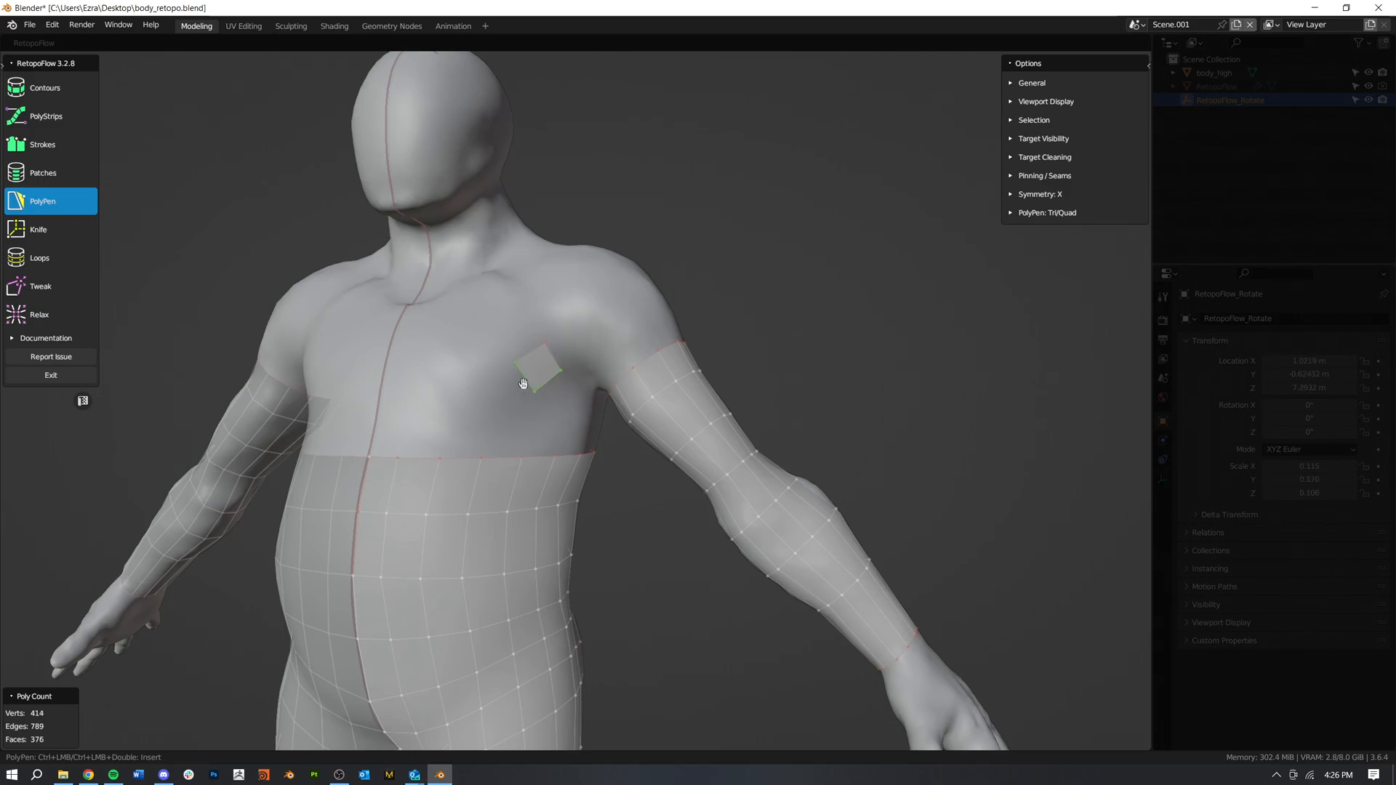
Step: Extend the outer chest quad with four more quads across the chest to the symmetry line
left_click(480, 378, "ctrl")
left_click(443, 423, "ctrl")
left_click(447, 382, "ctrl")
left_click(403, 416, "ctrl")
left_click(409, 383, "ctrl")
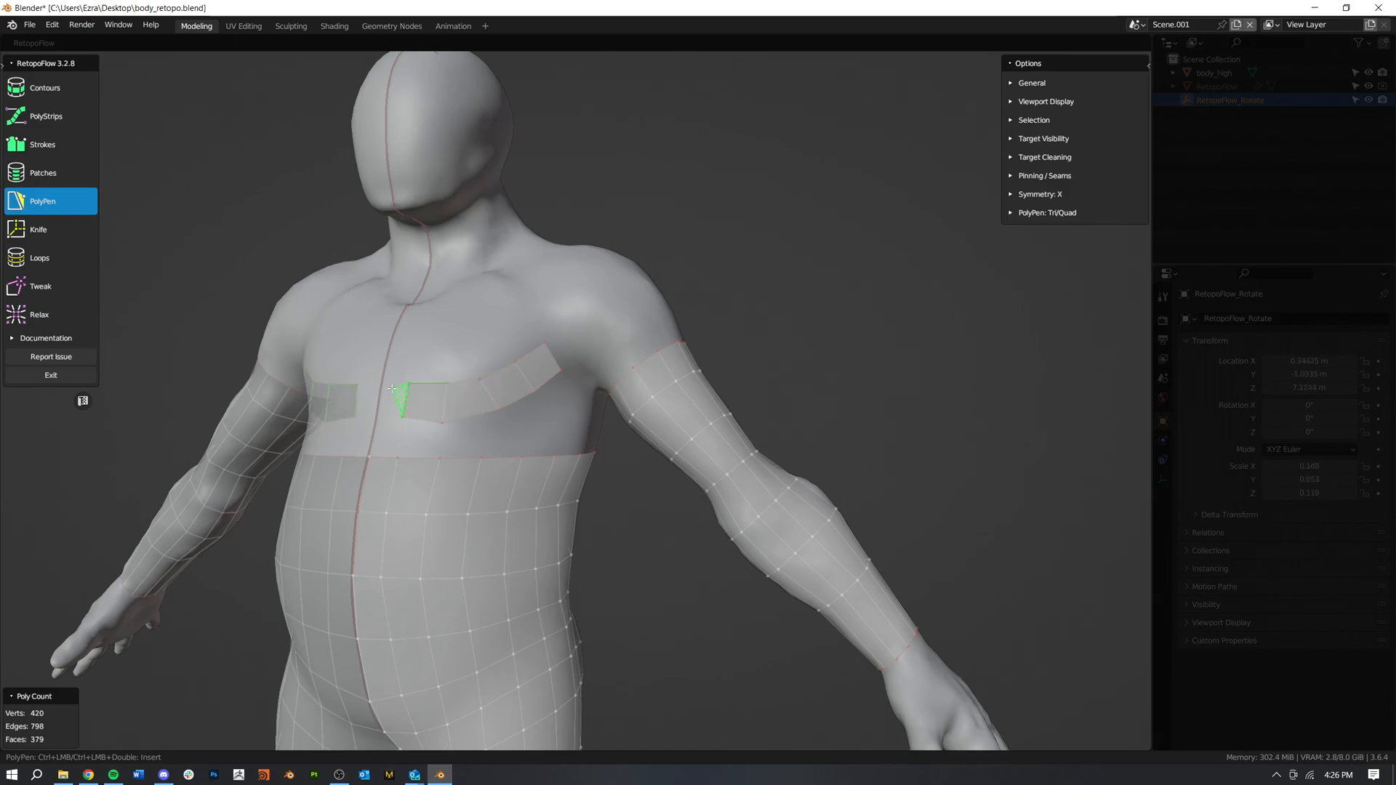
left_click(383, 386, "ctrl")
Step: Reposition vertices along the lower edge of the chest strip to follow the shape of the pectoral
middle_click_drag(436, 407, 481, 411)
middle_click_drag(572, 448, 506, 439)
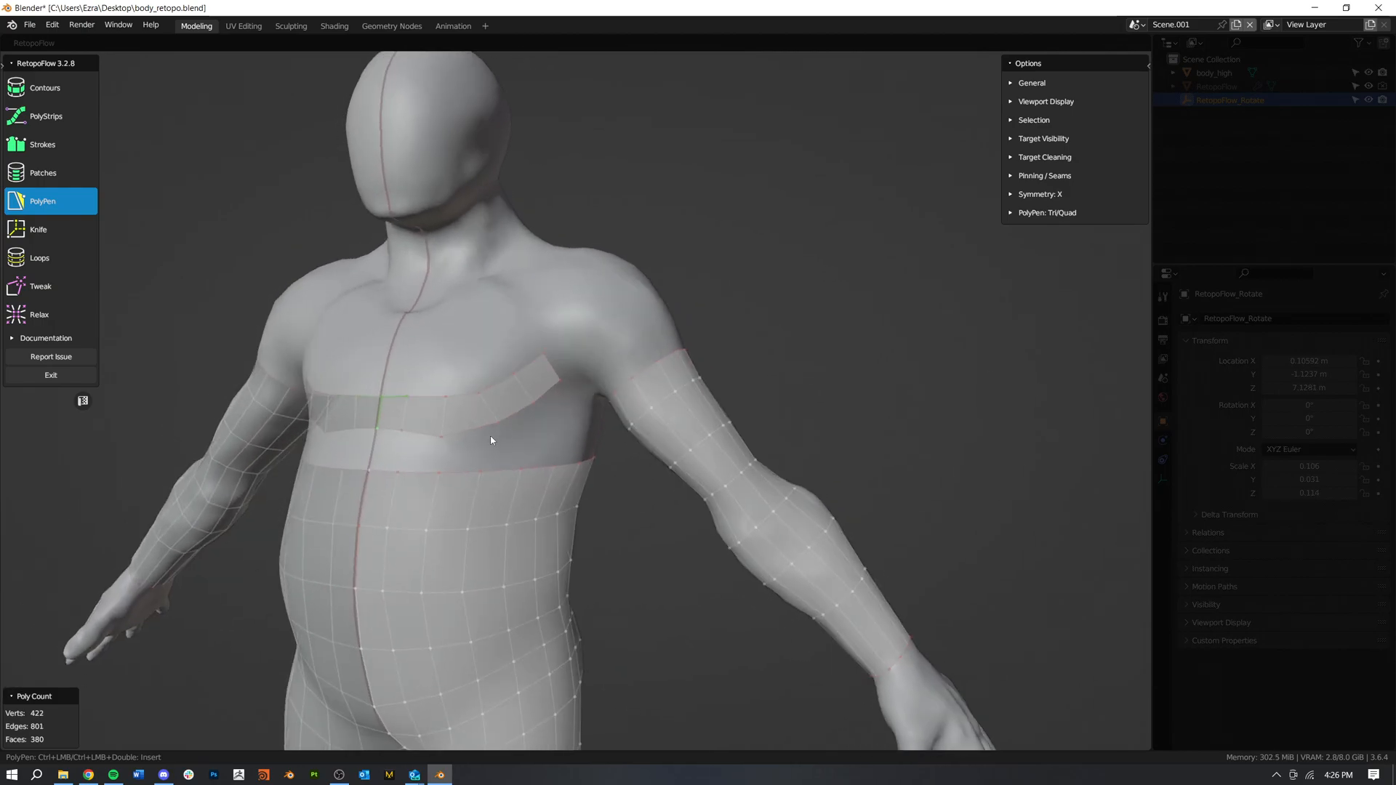
left_click(442, 436)
left_click_drag(495, 416, 495, 424)
middle_click_drag(541, 410, 524, 404)
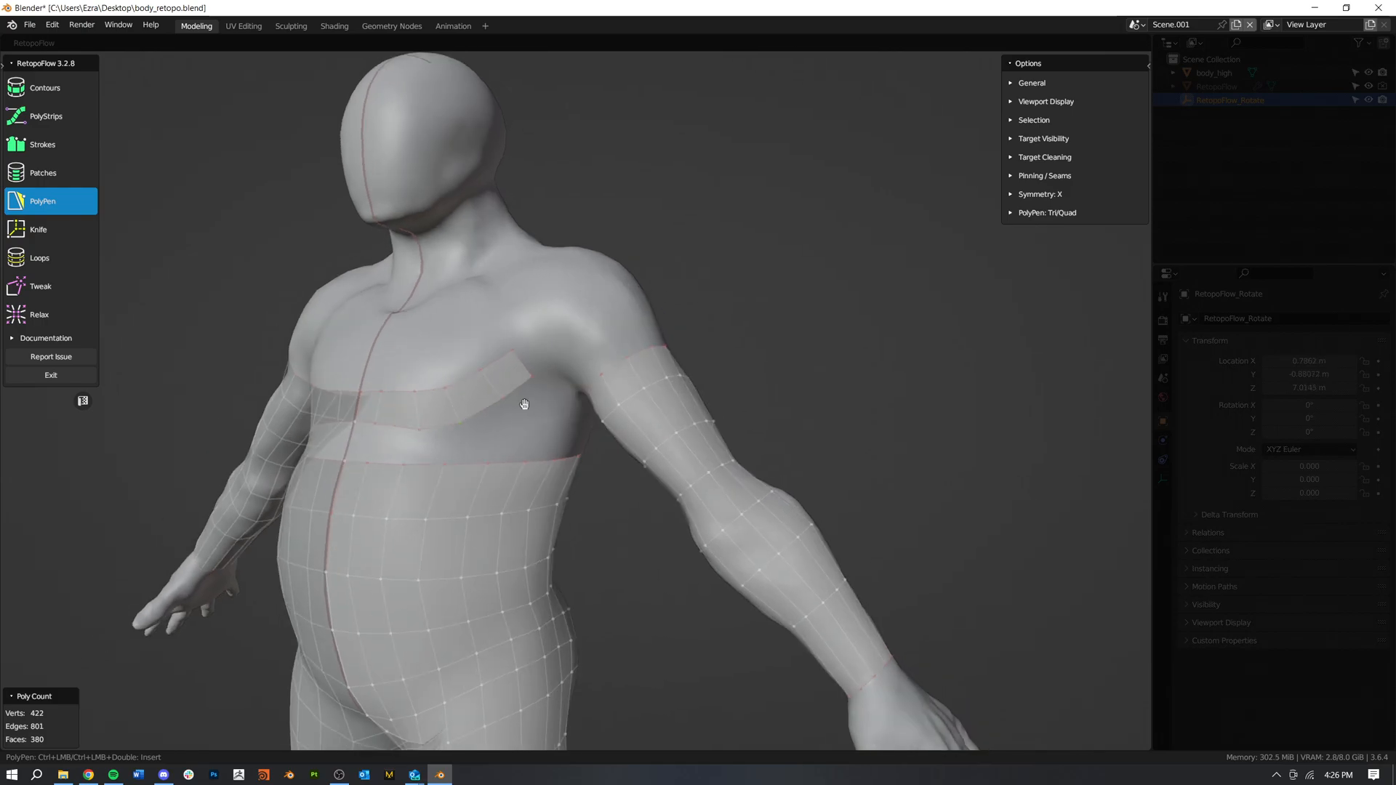
left_click(492, 412, "ctrl")
left_click_drag(531, 378, 495, 408)
Step: Bridge the front gap between the chest strip and the top torso loop with three quads from the symmetry line outward
mouse_move(476, 440)
middle_mouse_down()
mouse_move(510, 439)
mouse_move(456, 439)
middle_mouse_up()
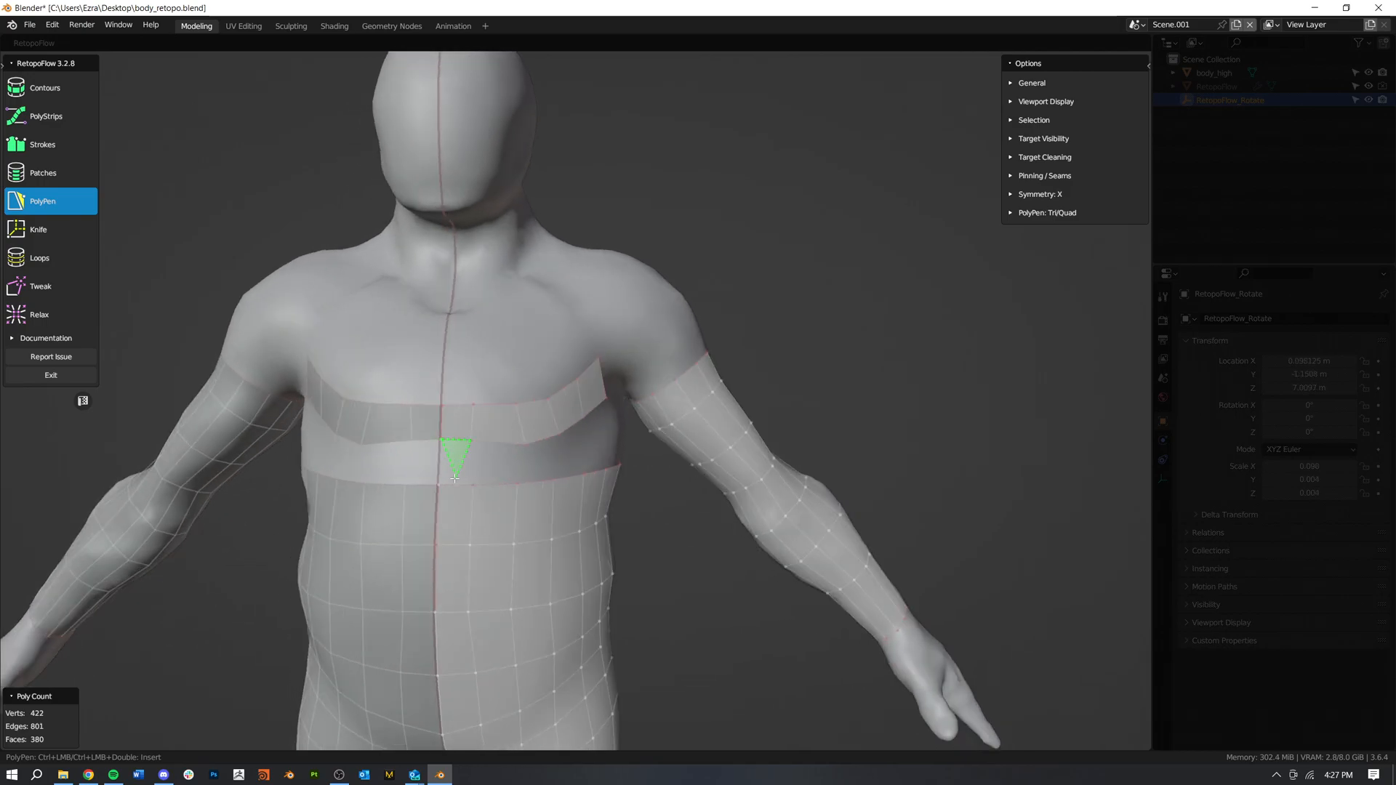
left_click(509, 465, "ctrl")
middle_click_drag(509, 465, 532, 407)
left_click(467, 464, "ctrl")
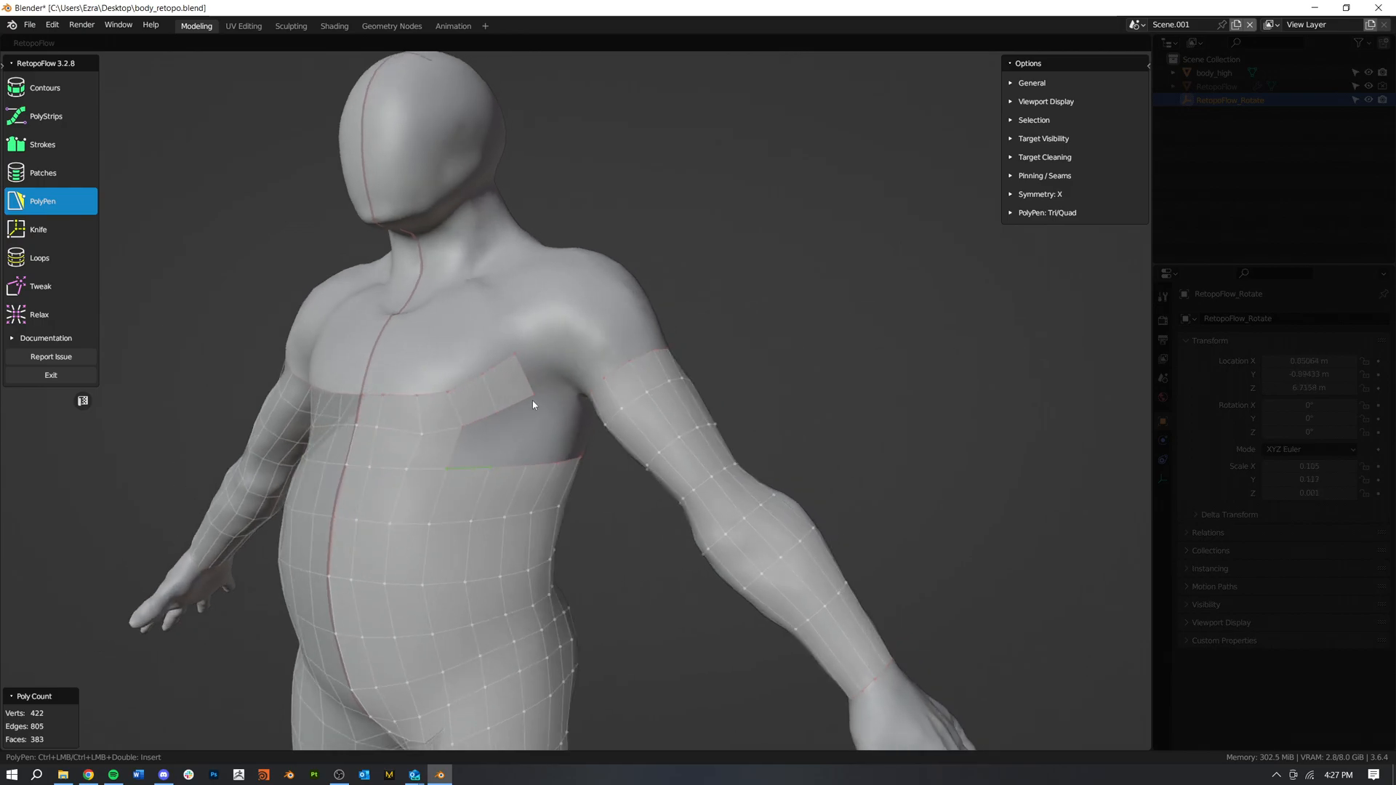
Step: Extend the outer end of the chest strip with two quads up over the front of the shoulder
left_click(549, 359, "ctrl")
left_click(543, 327, "ctrl")
left_click(570, 322, "ctrl")
left_click(571, 356, "ctrl")
middle_click_drag(571, 357, 622, 369)
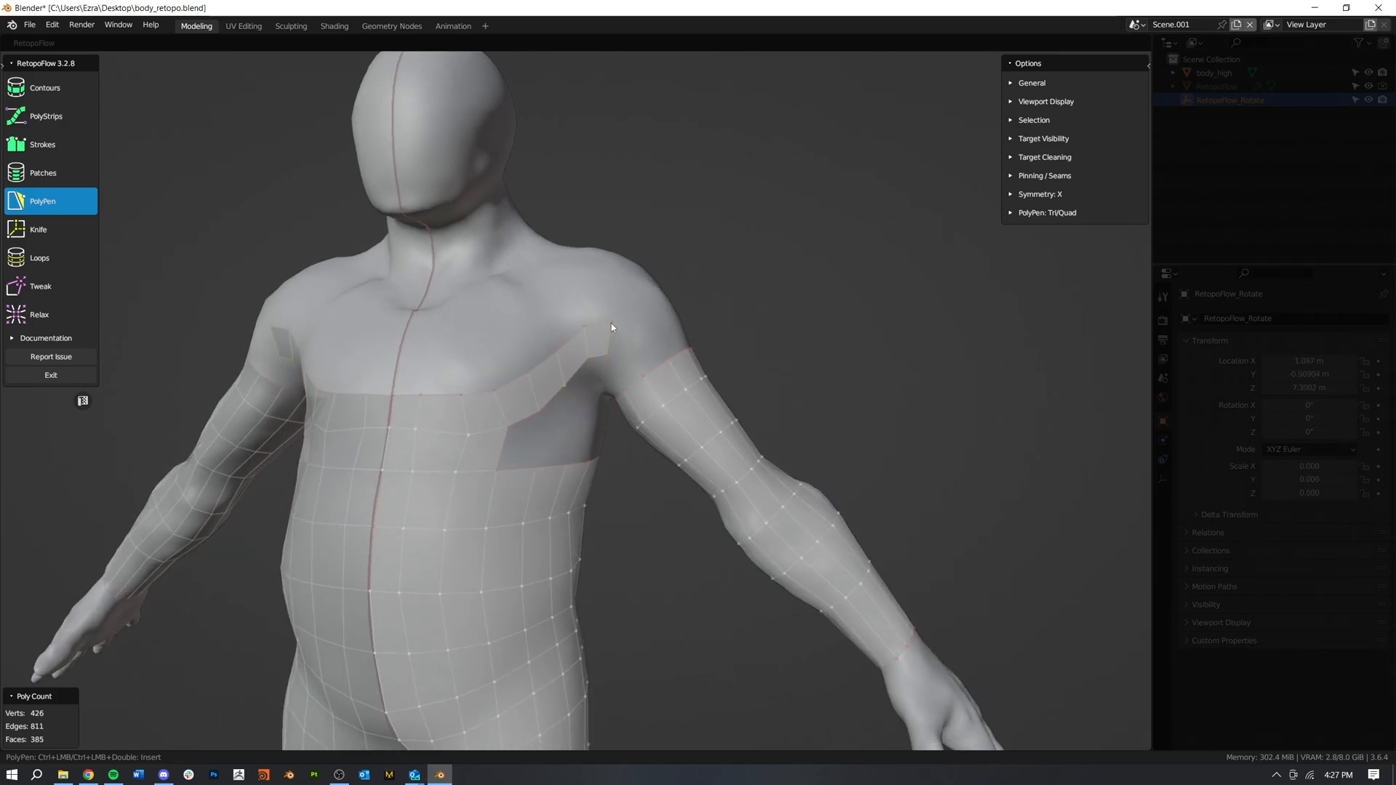
Step: Connect the shoulder end of the strip to the open edge of the upper arm with two more quads
scroll(609, 375, "up", 1)
middle_click_drag(609, 375, 577, 365, "shift")
left_click_drag(571, 354, 564, 363)
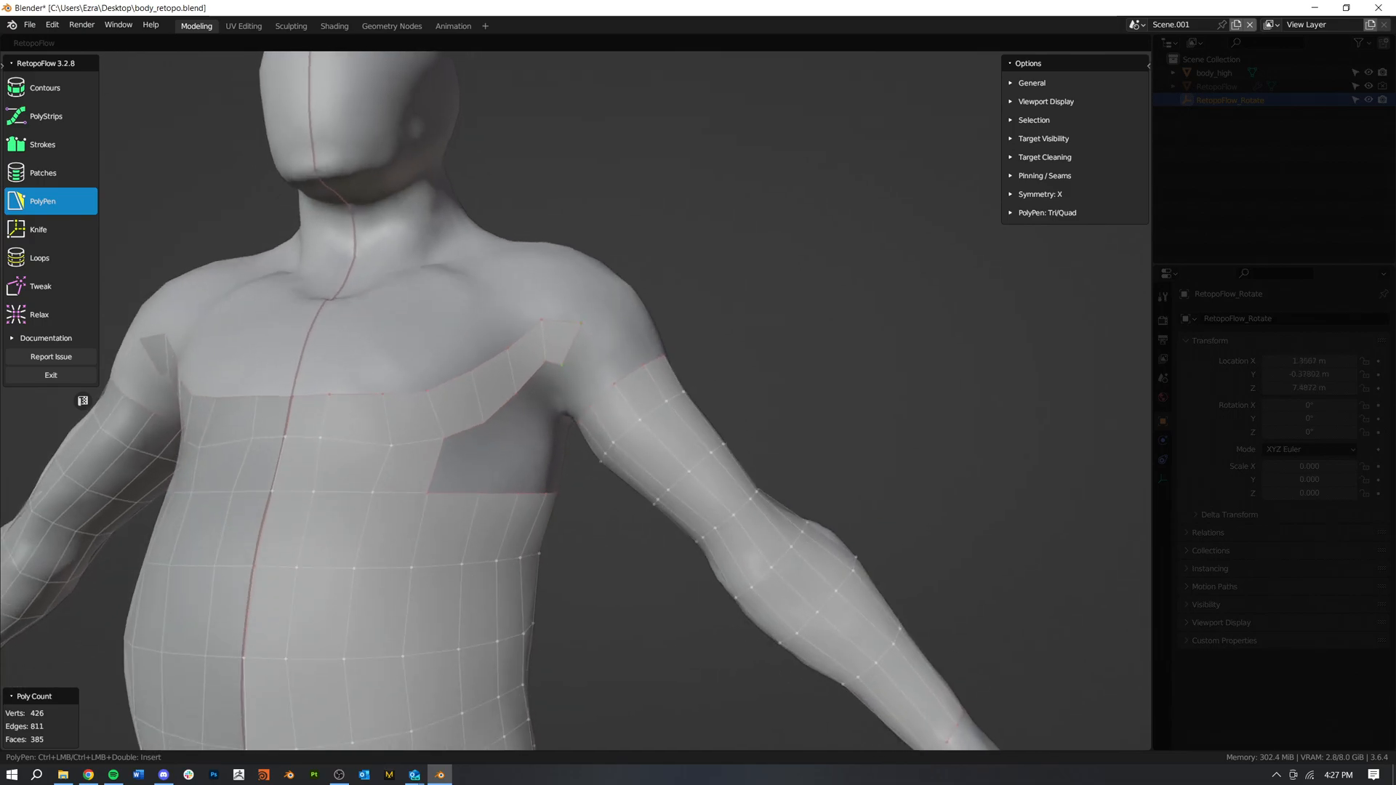
left_click(603, 361, "ctrl")
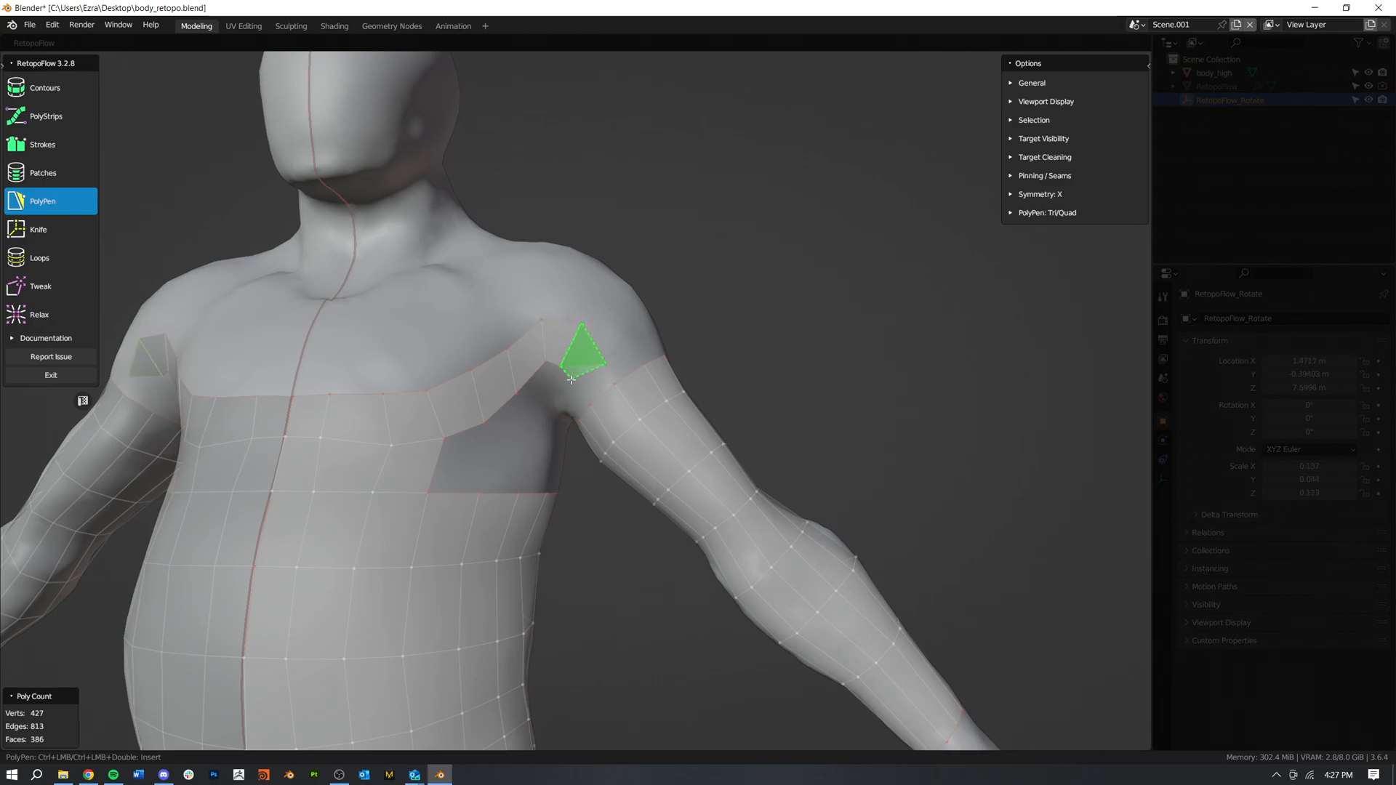
left_click(615, 380, "ctrl")
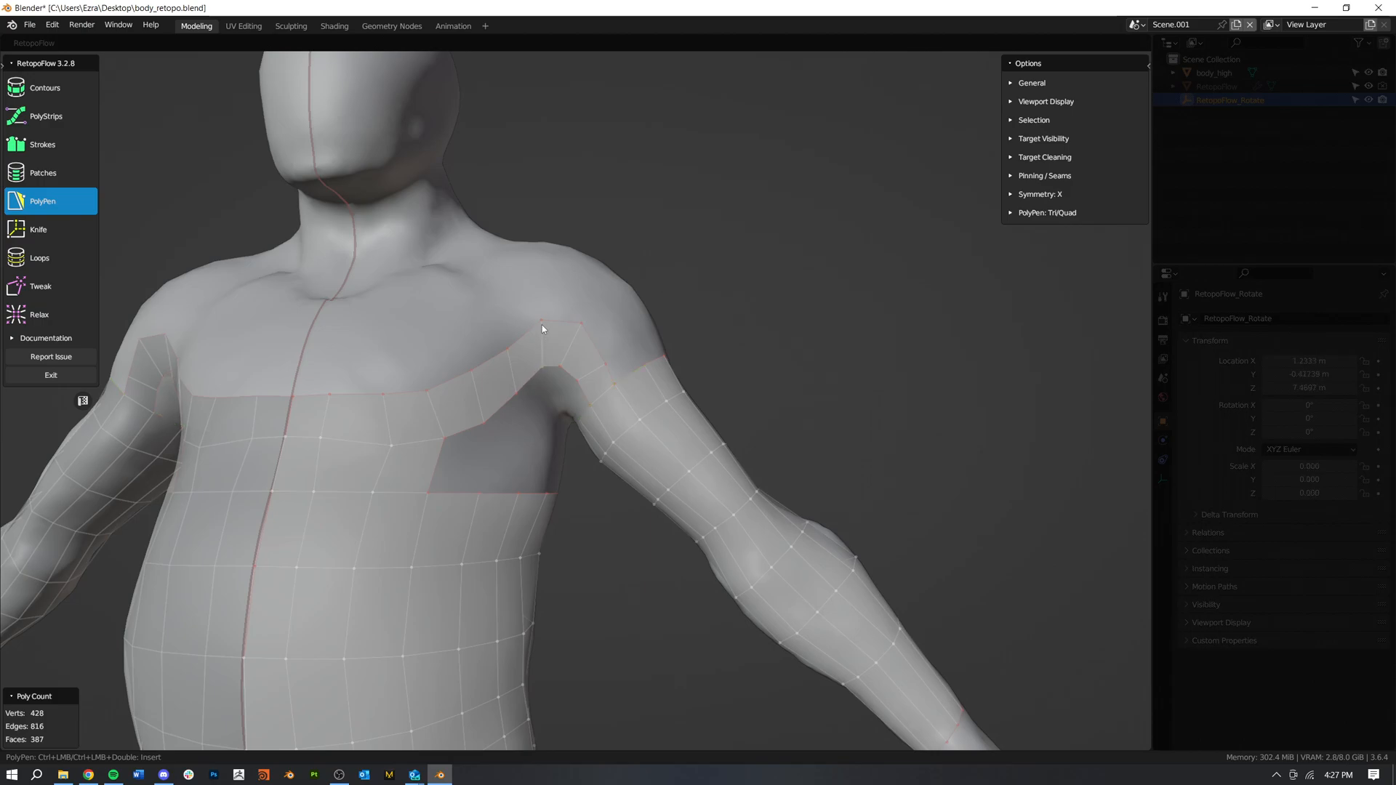
Step: Move the upper vertices of the strip in front of the shoulder to even out its bend
left_click_drag(540, 317, 528, 328)
middle_click_drag(630, 447, 581, 354)
left_click_drag(559, 328, 559, 335)
Step: Add a row of faces beneath the outer chest strip, from the top torso loop up toward the armpit
middle_click_drag(610, 421, 470, 485)
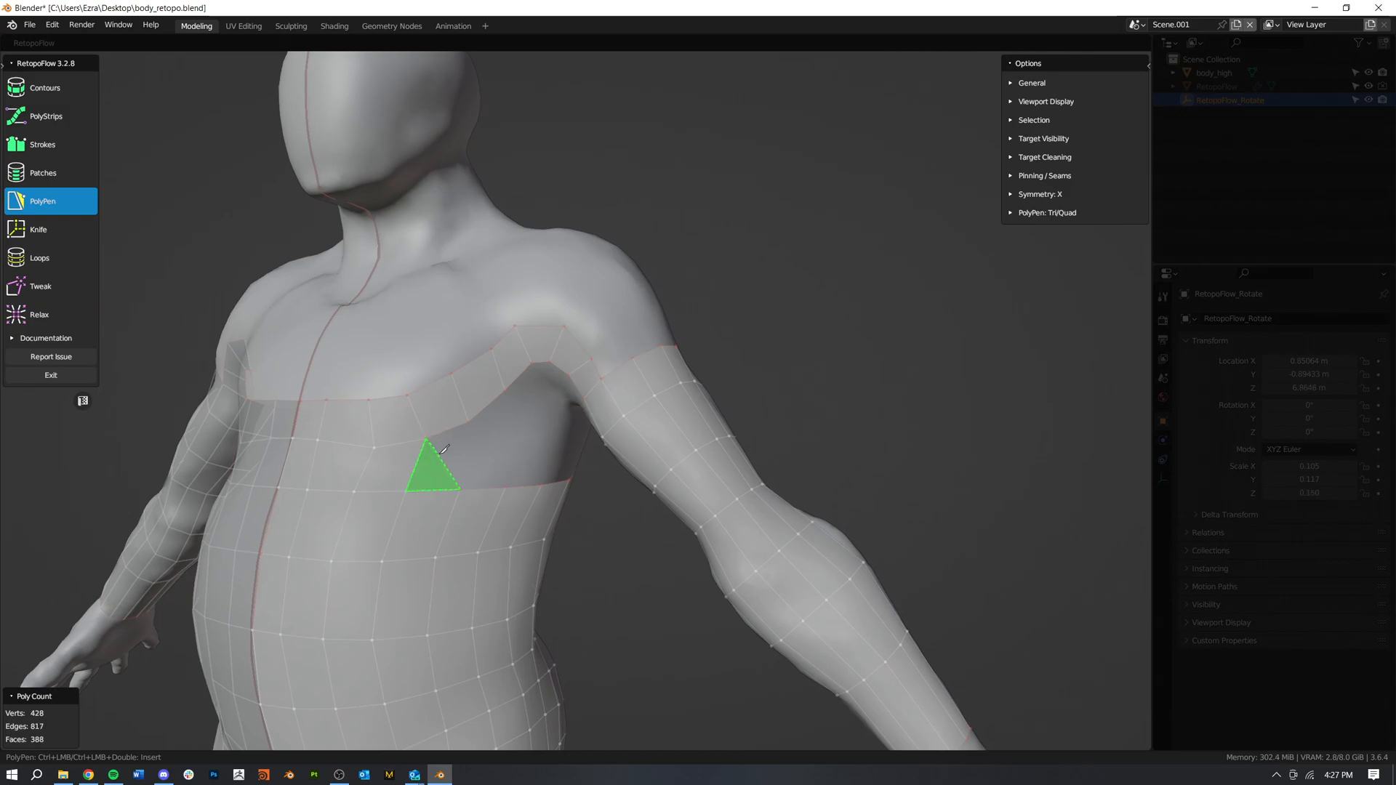
left_click(461, 452, "ctrl")
left_click_drag(469, 421, 464, 418)
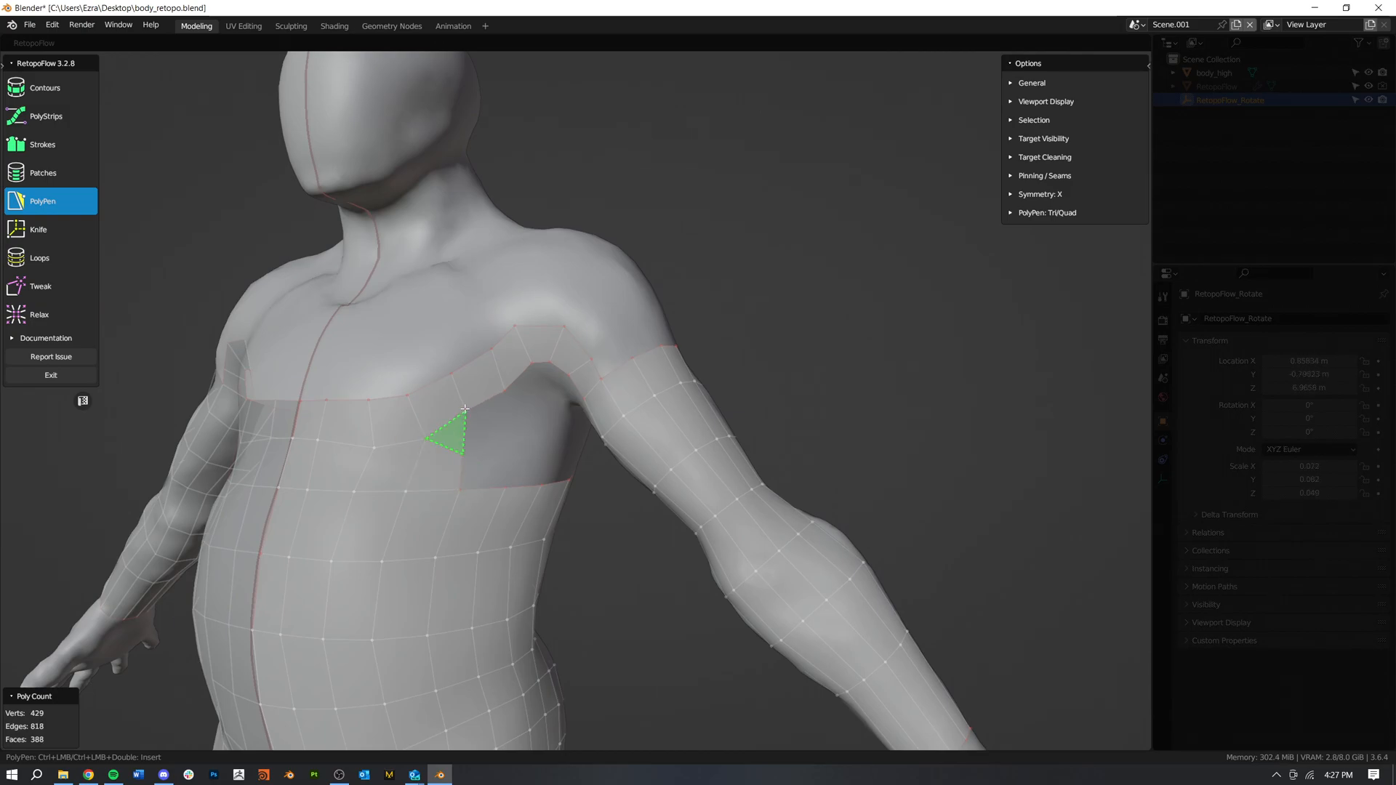
left_click(484, 441, "ctrl")
left_click(532, 365, "ctrl")
left_click(540, 383, "ctrl")
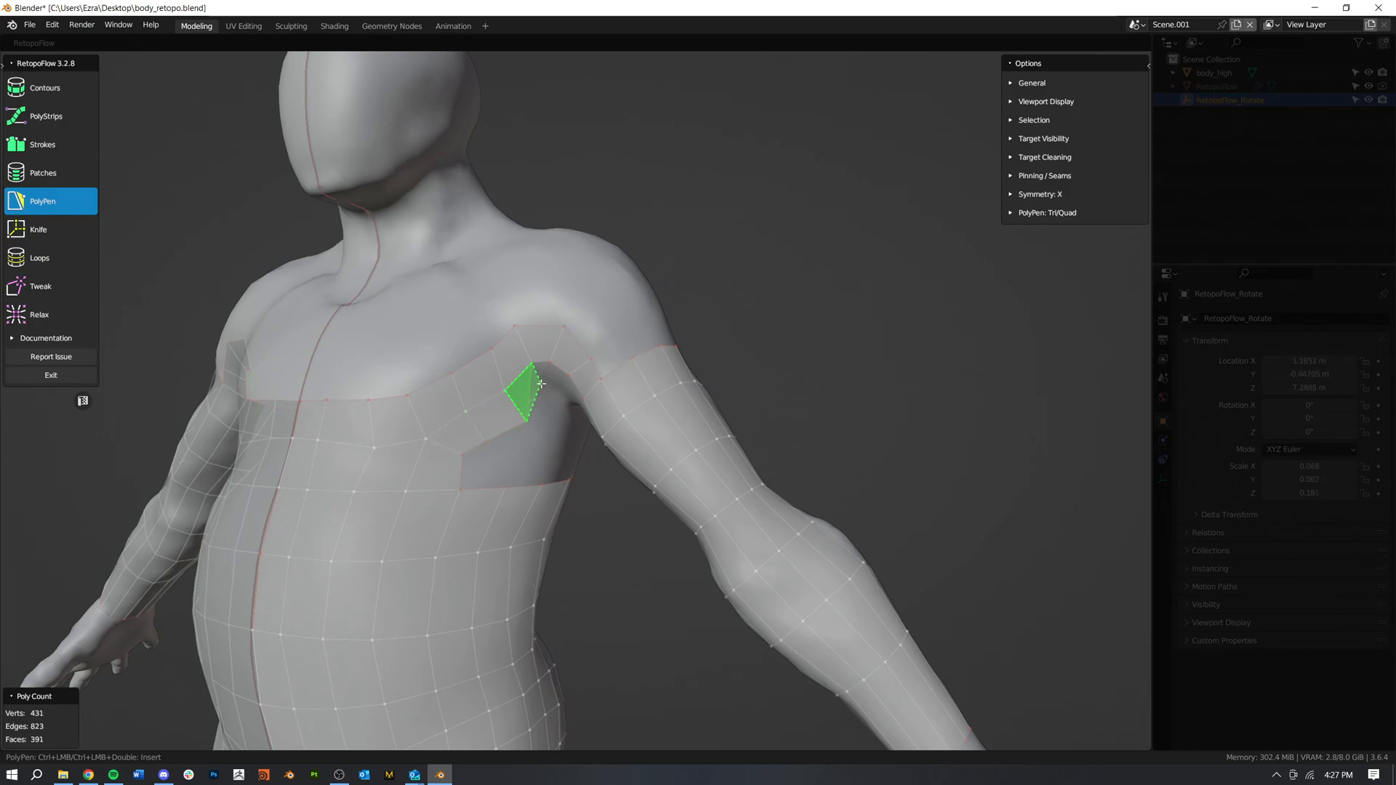
Step: Fill the side gap between the new row and the top torso loop, continuing the faces back under the armpit
left_click(482, 488, "ctrl")
middle_click_drag(511, 440, 567, 439)
left_click(463, 424, "ctrl")
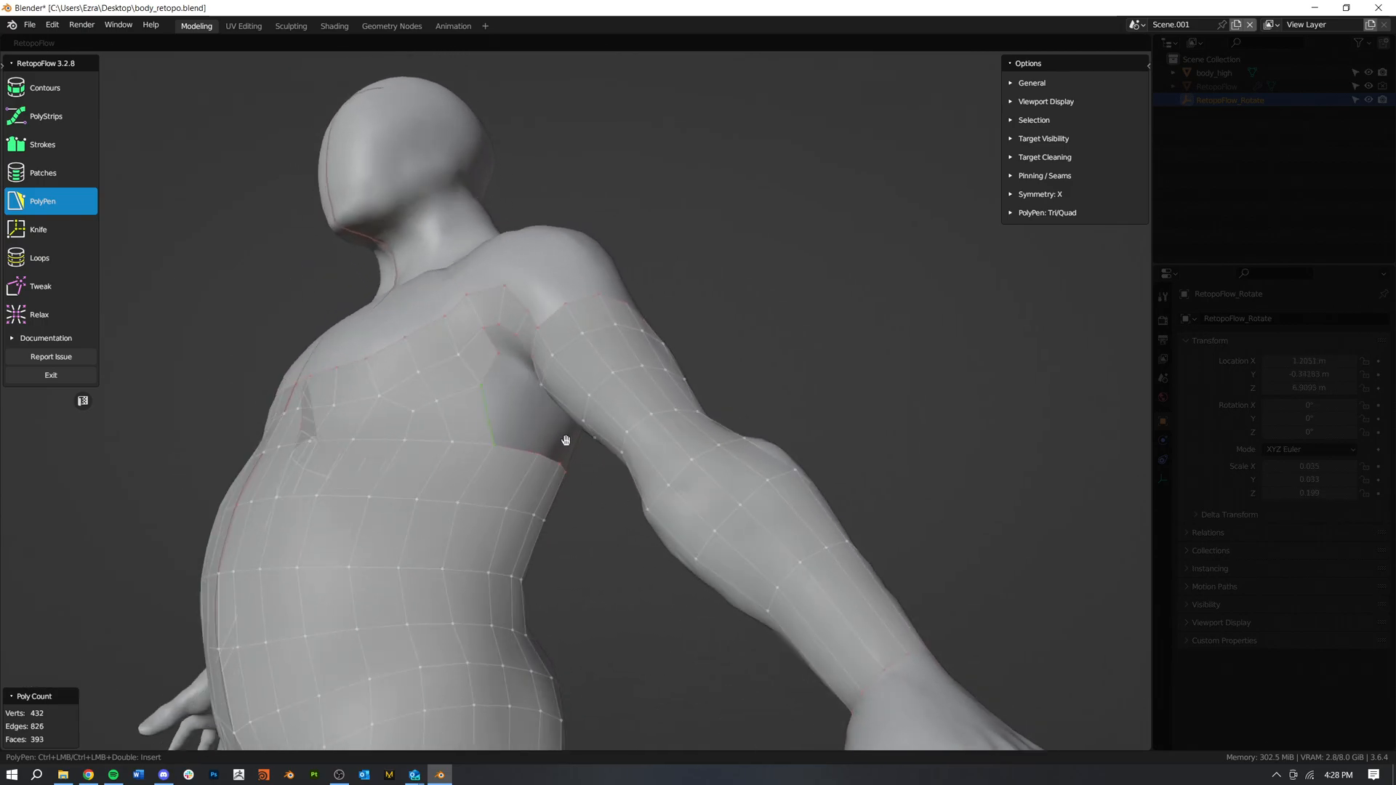
left_click(541, 432, "ctrl")
left_click(527, 409, "ctrl")
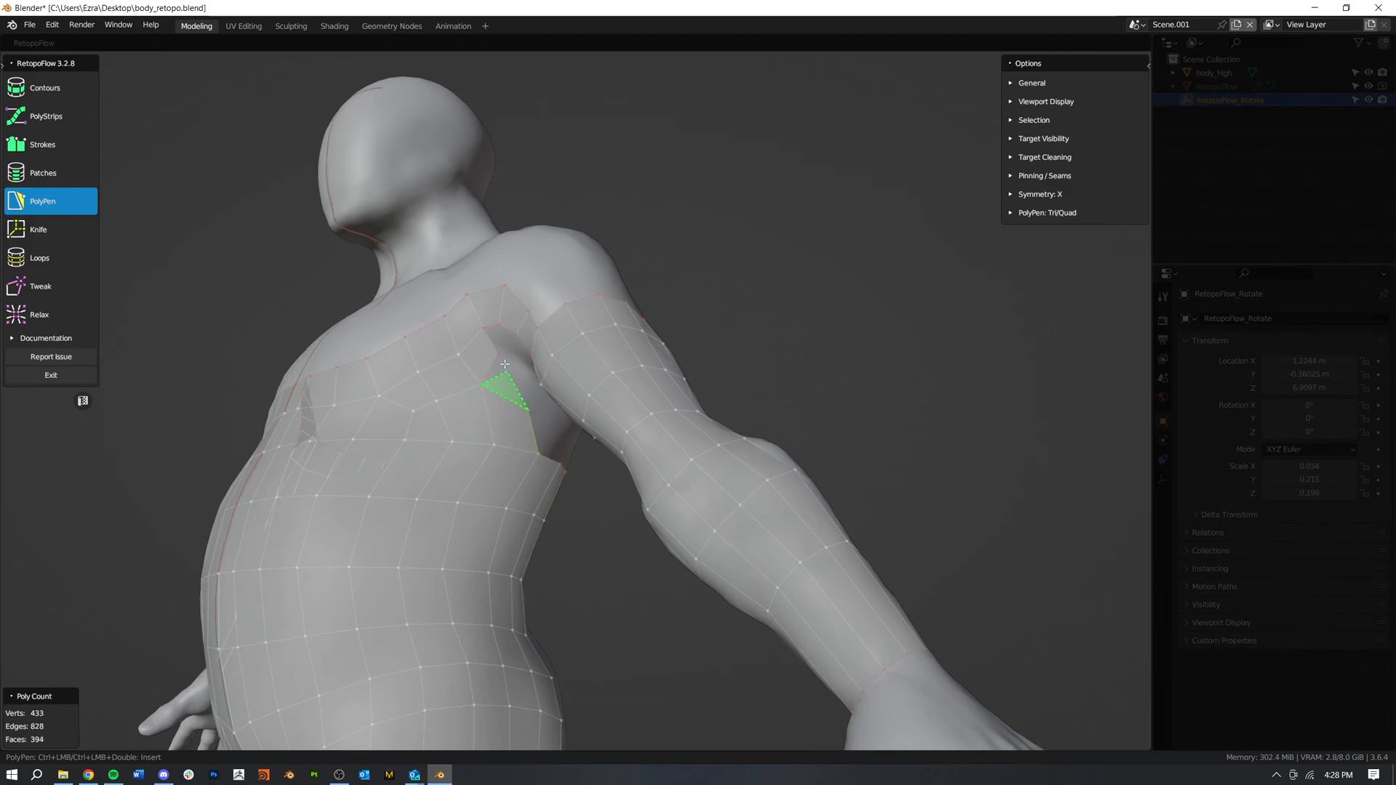
left_click(524, 373, "ctrl")
middle_click_drag(513, 429, 460, 458)
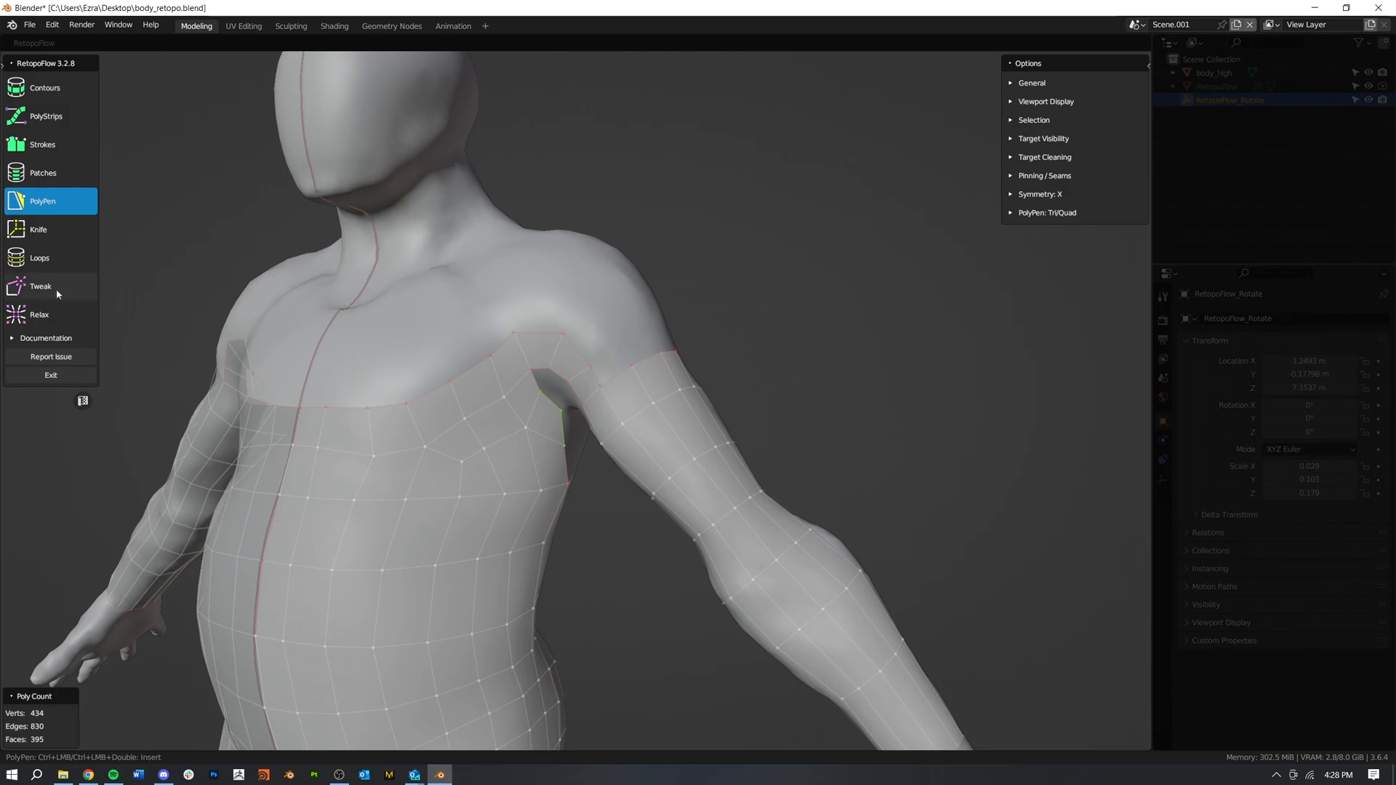
Step: Relax the new faces on the side of the chest below the armpit to even out their spacing
left_click(27, 322)
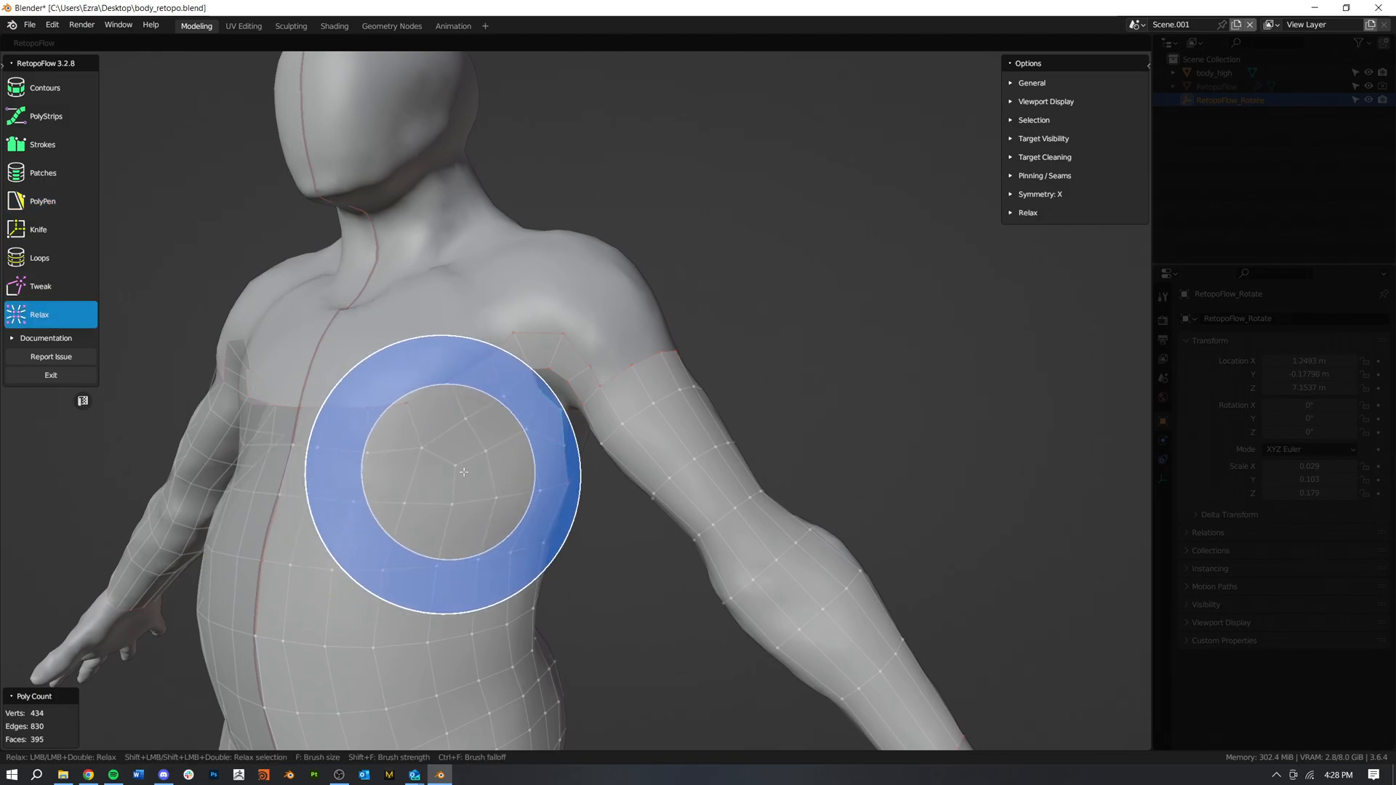
mouse_move(441, 467)
middle_mouse_down()
mouse_move(499, 483)
mouse_move(582, 458)
middle_mouse_up()
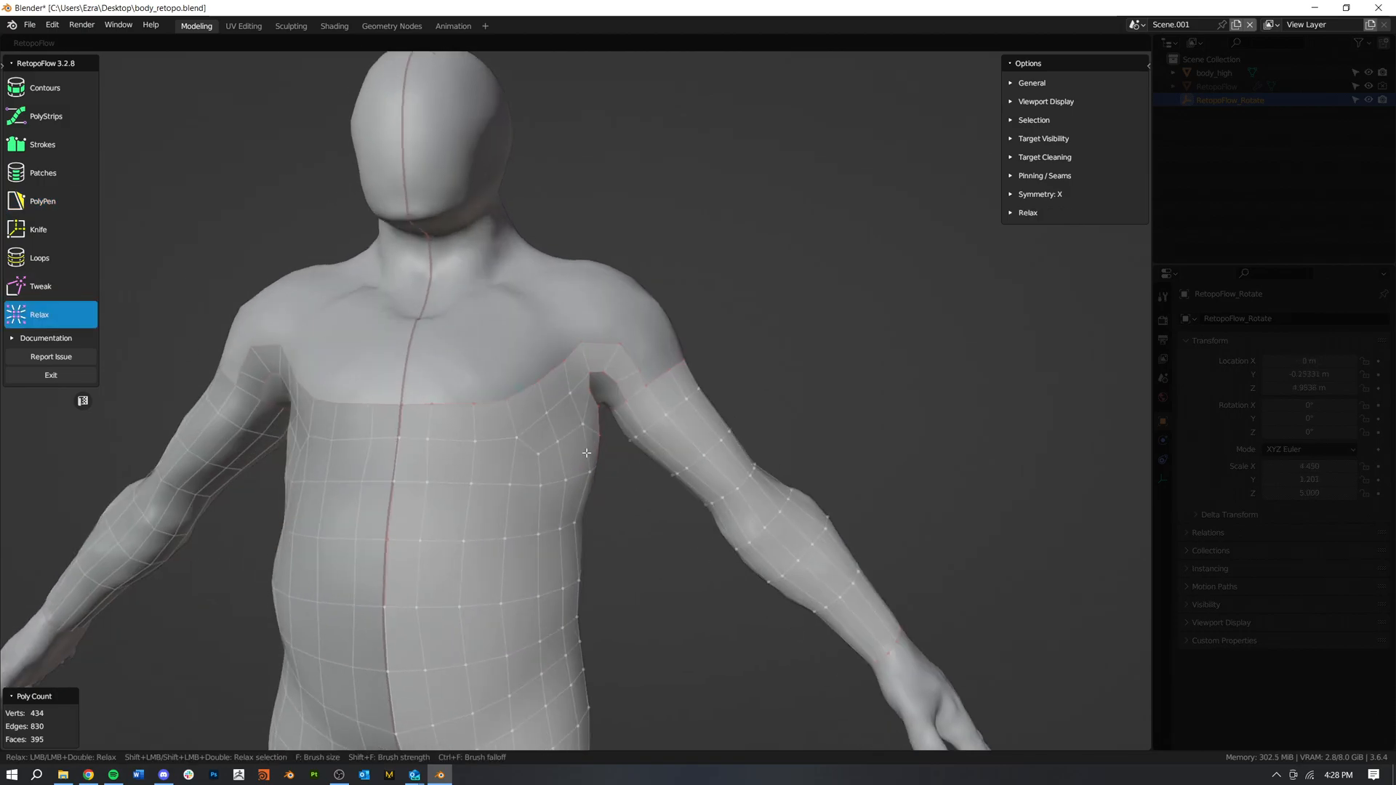
mouse_move(468, 499)
middle_mouse_down()
mouse_move(601, 523)
mouse_move(586, 519)
middle_mouse_up()
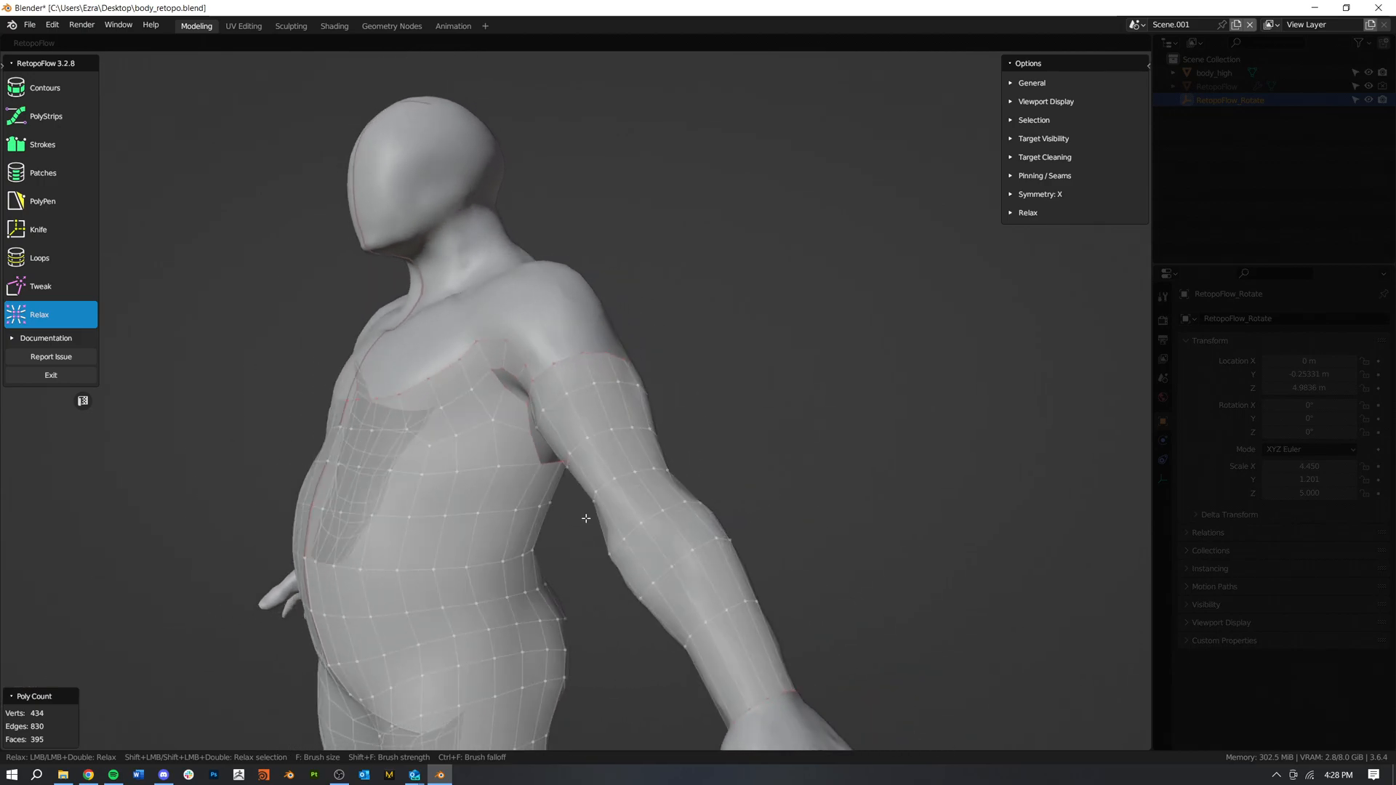
mouse_move(482, 534)
middle_mouse_down()
mouse_move(504, 564)
mouse_move(542, 560)
mouse_move(455, 570)
mouse_move(524, 552)
mouse_move(184, 535)
mouse_move(237, 520)
mouse_move(756, 536)
mouse_move(591, 517)
mouse_move(536, 583)
mouse_move(636, 527)
middle_mouse_up()
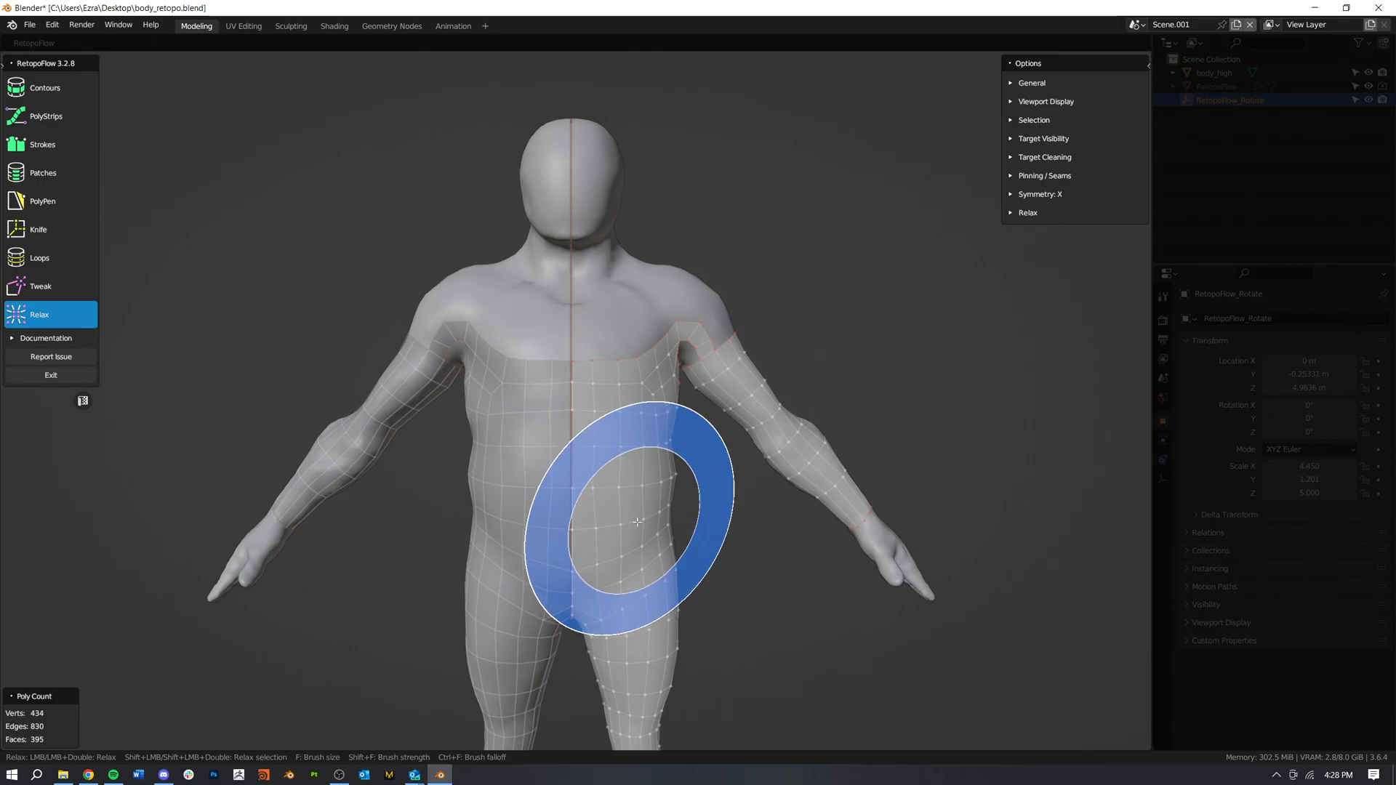
Step: Start a strip behind the shoulder, building three PolyPen quads from the rear open edge of the upper arm toward the back
mouse_move(763, 498)
middle_mouse_down()
mouse_move(707, 508)
mouse_move(701, 473)
mouse_move(390, 537)
mouse_move(508, 348)
mouse_move(785, 492)
mouse_move(458, 492)
mouse_move(573, 551)
middle_mouse_up()
scroll(573, 551, "up", 3)
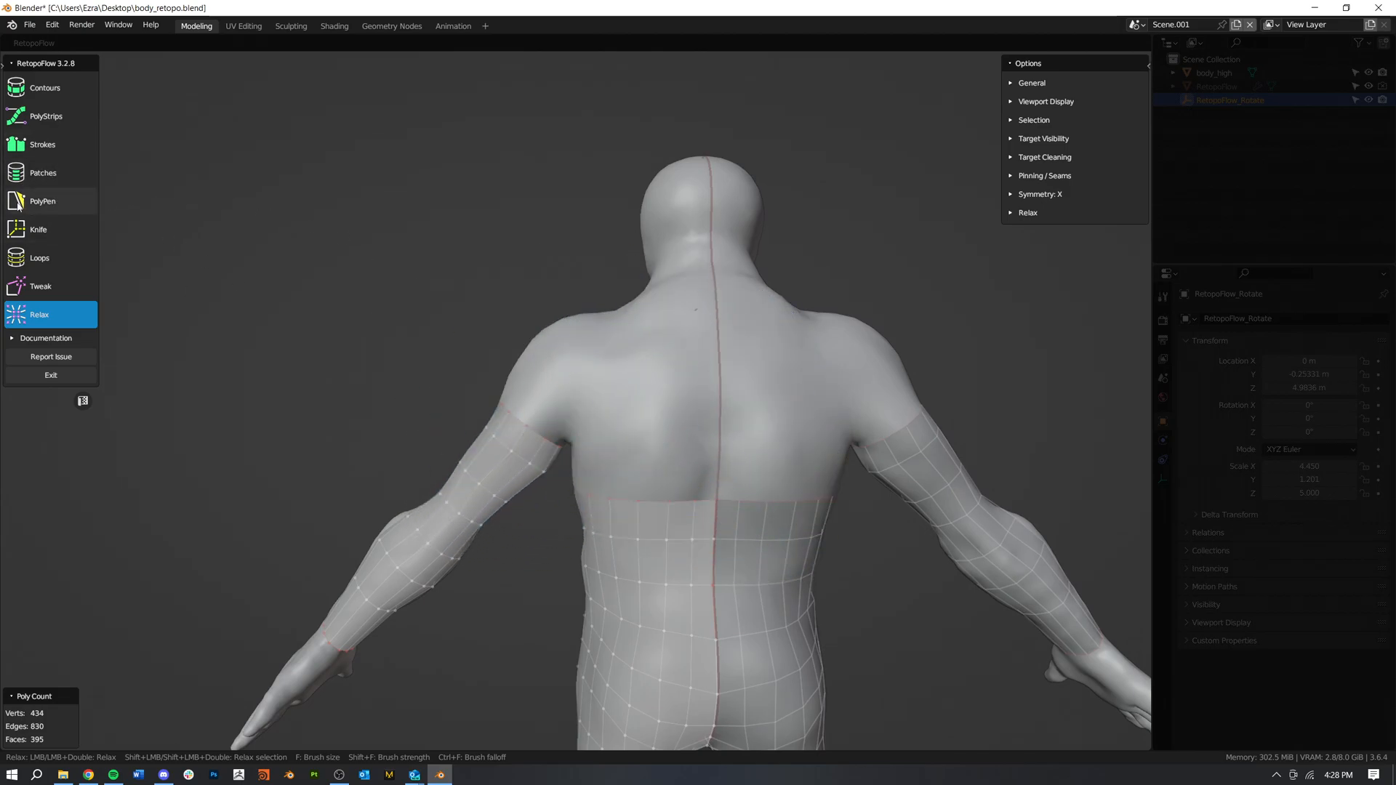
left_click(43, 201)
middle_click_drag(522, 412, 620, 428)
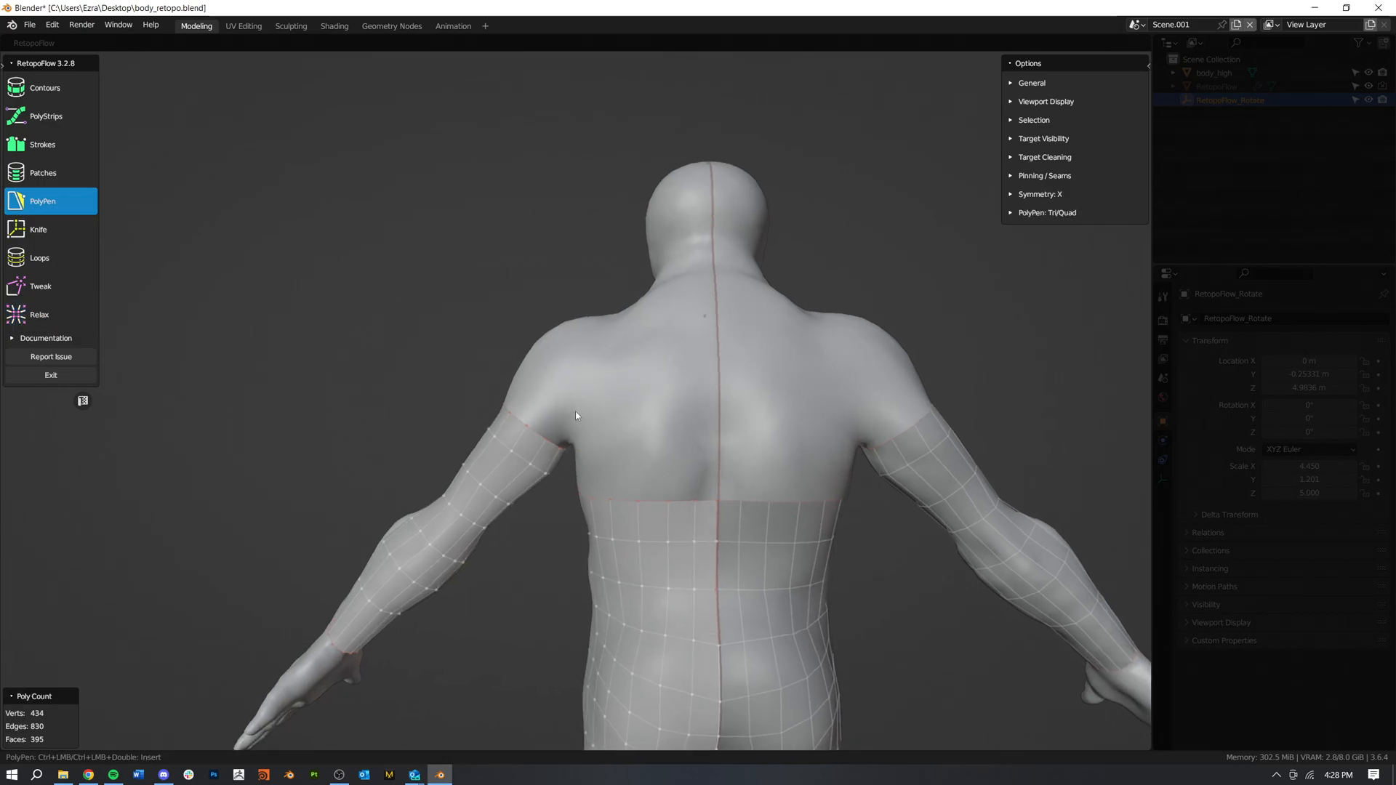
left_click(545, 402, "ctrl")
left_click(559, 402, "ctrl")
left_click(566, 381, "ctrl")
left_click(575, 412, "ctrl")
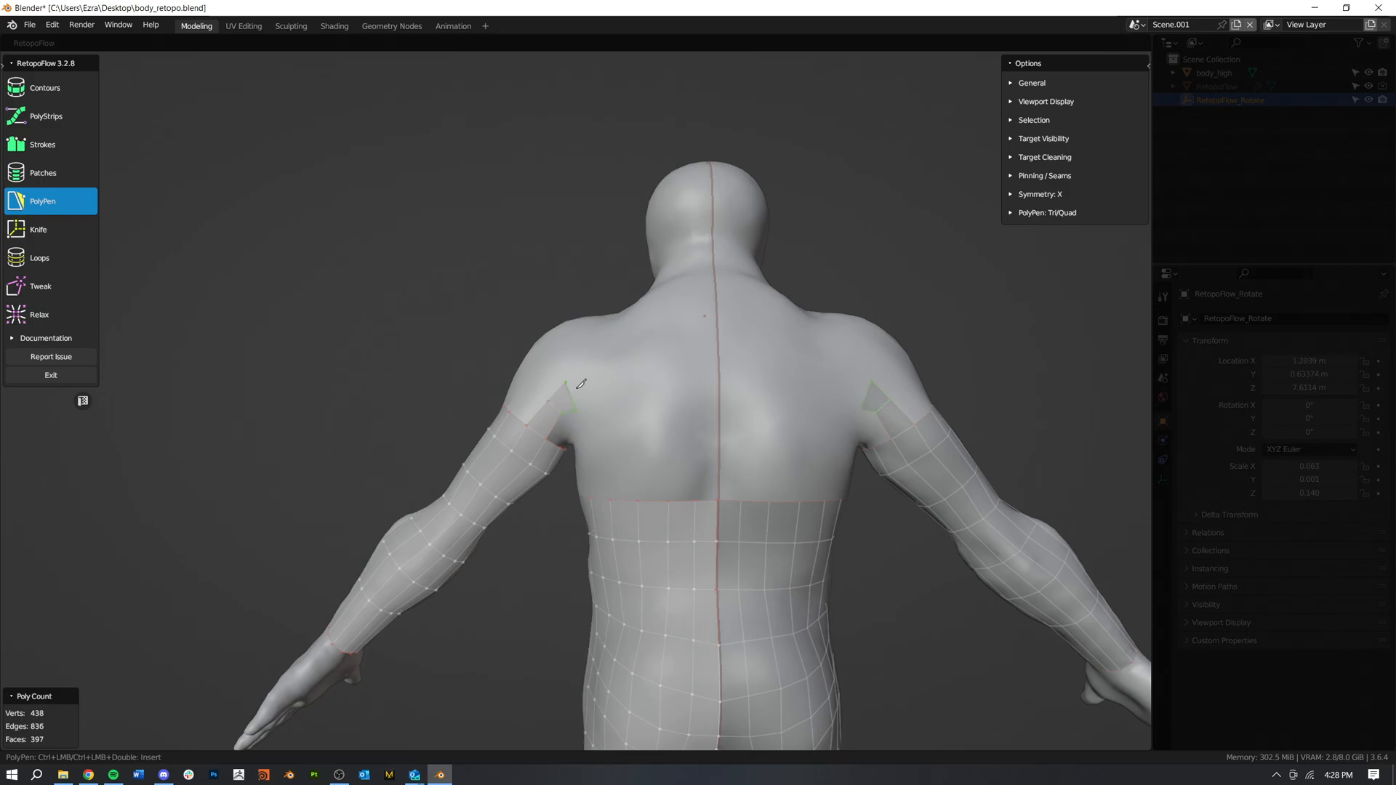
left_click(597, 378, "ctrl")
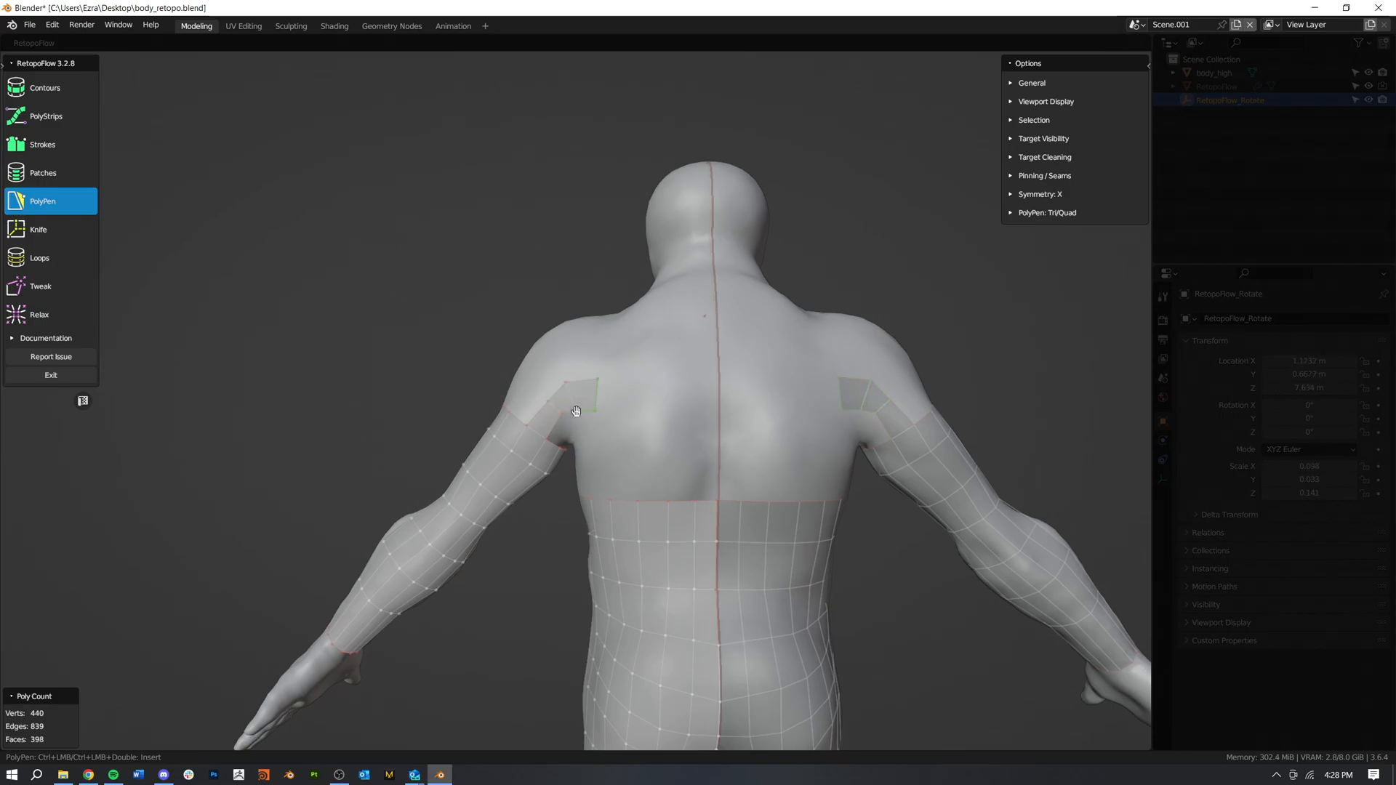
Step: Extend the strip across the upper back with four more quads, ending at the symmetry line
scroll(607, 422, "up", 2)
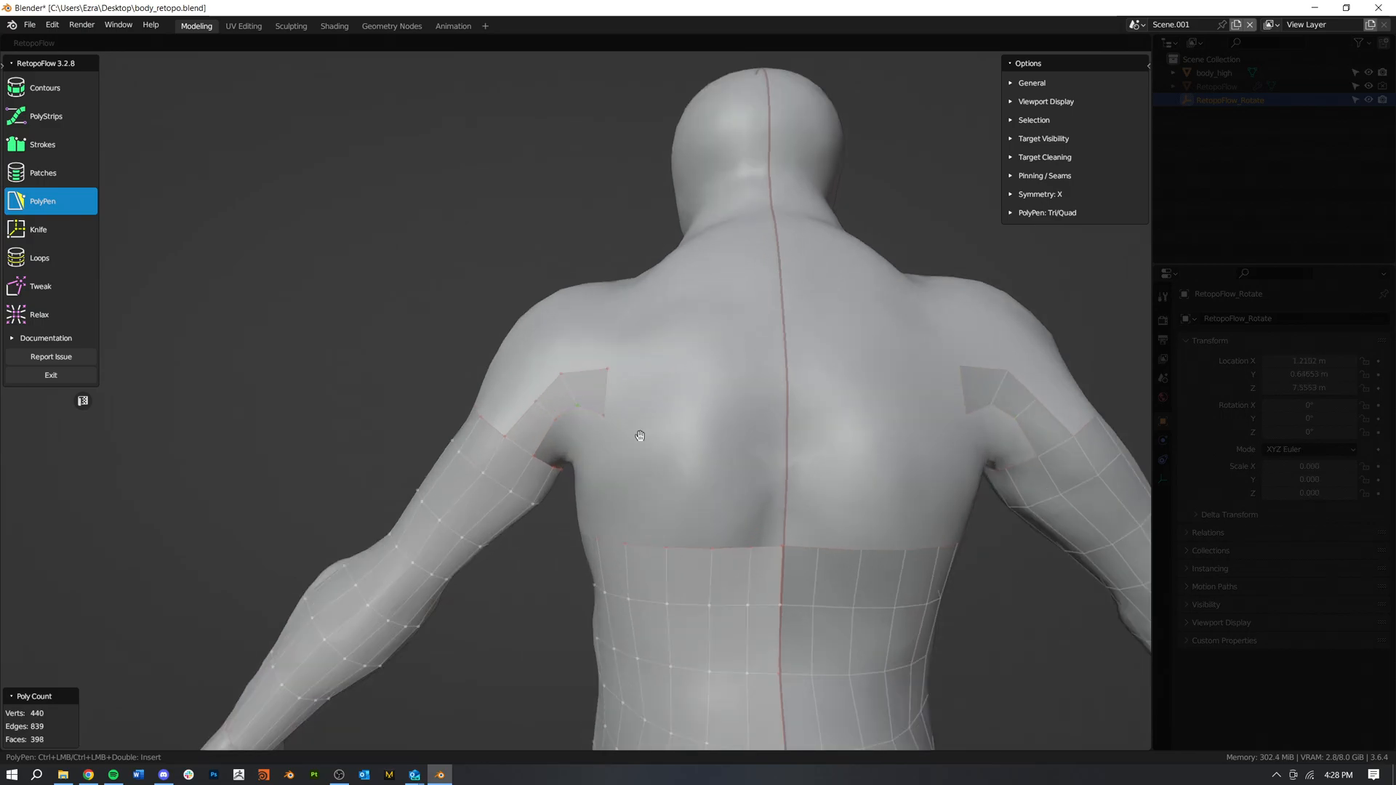
left_click_drag(605, 367, 608, 372)
left_click(608, 393)
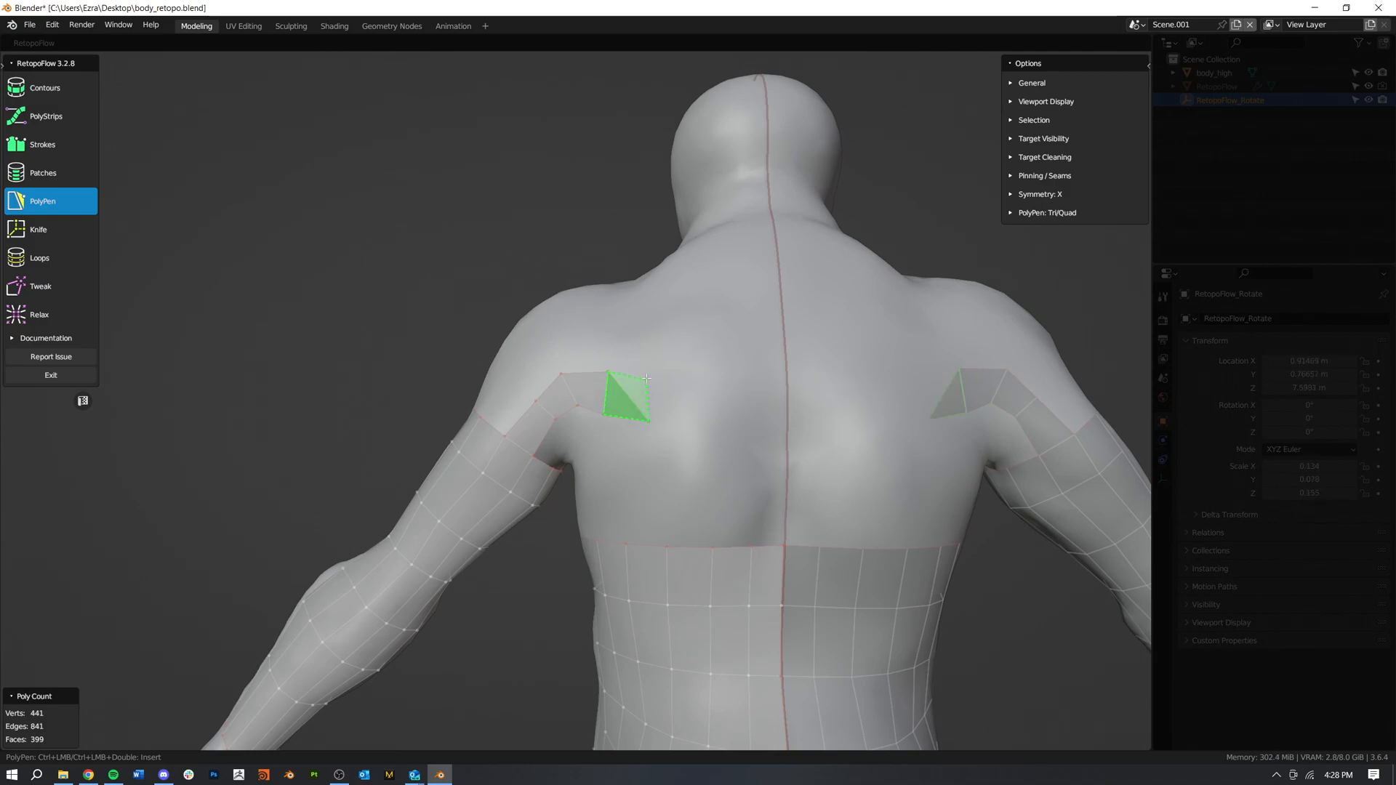
left_click(648, 419, "ctrl")
left_click(681, 429, "ctrl")
left_click(687, 379, "ctrl")
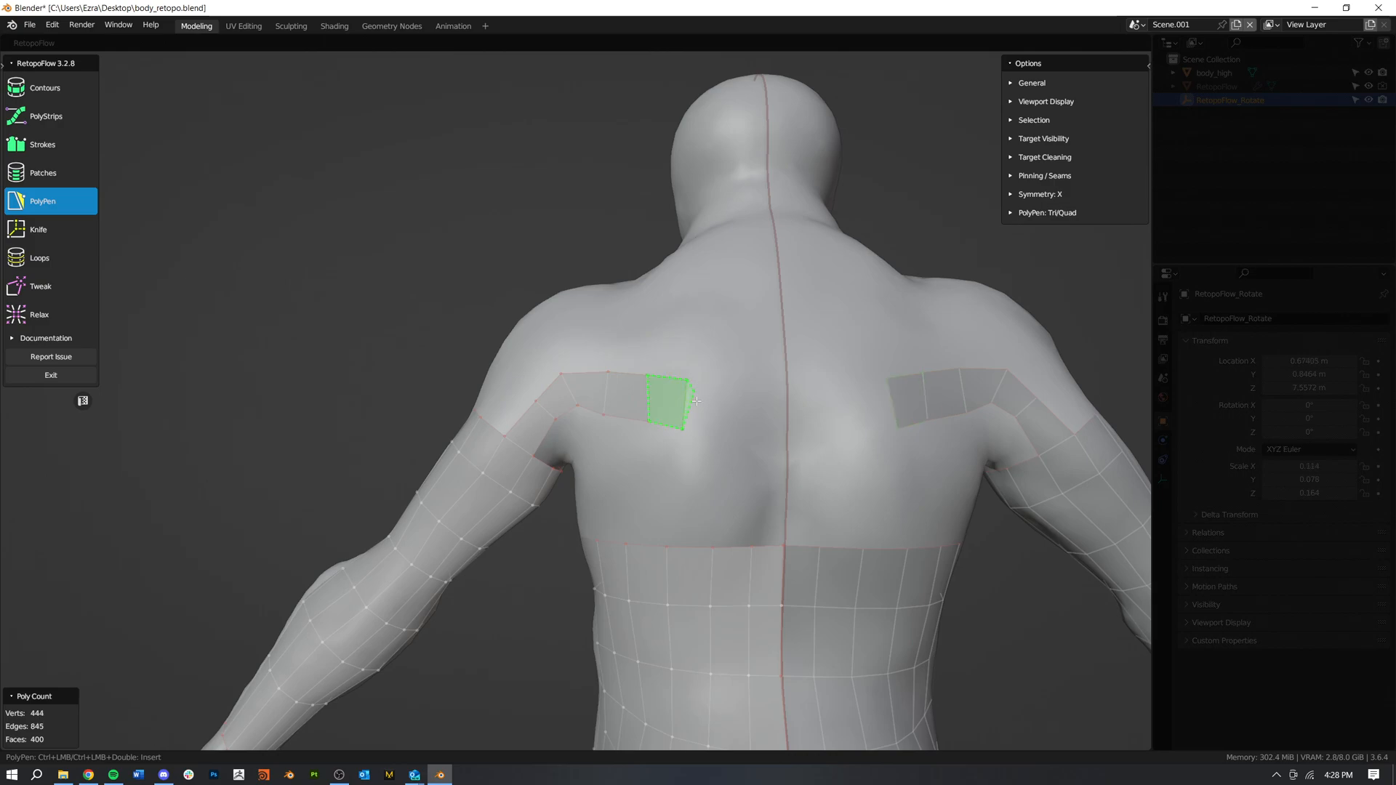
left_click(725, 434, "ctrl")
left_click(727, 379, "ctrl")
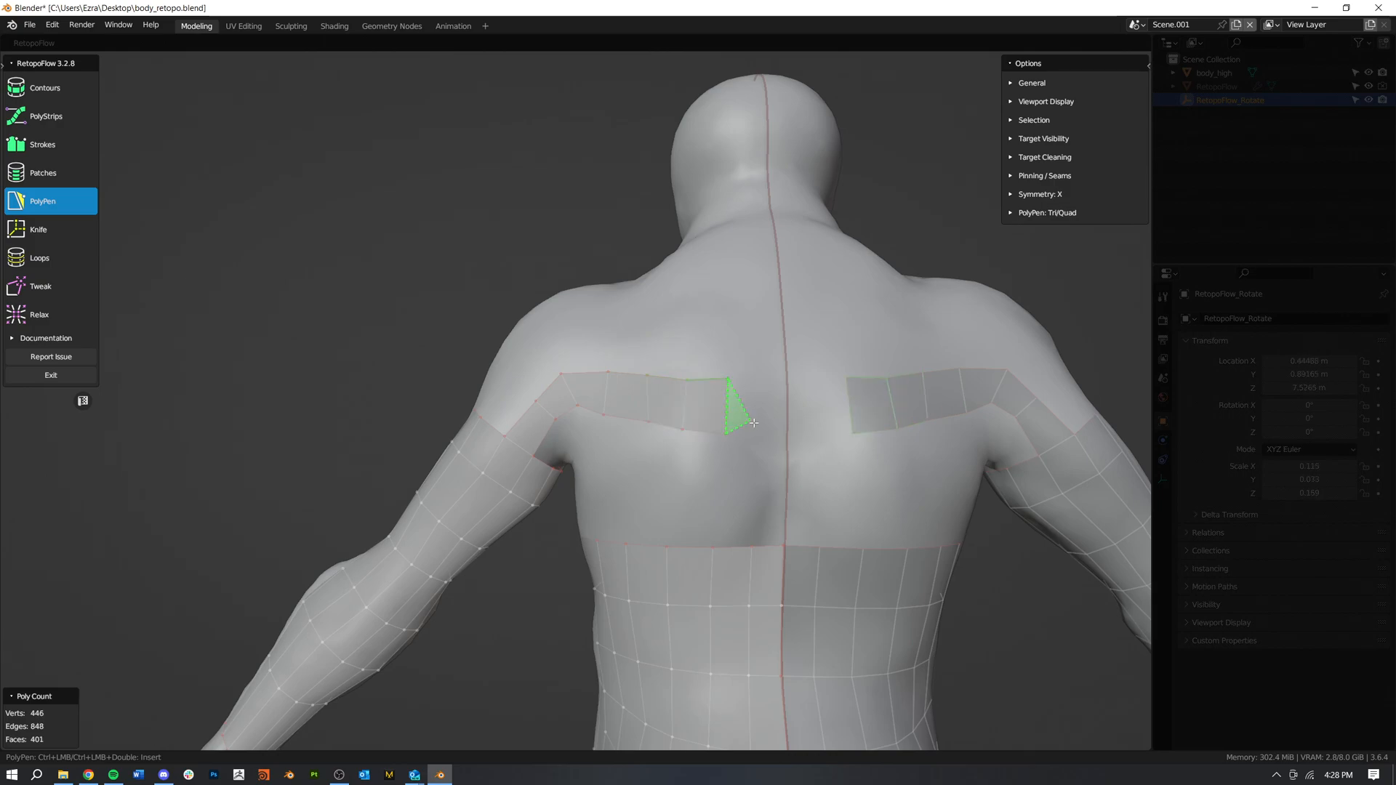
left_click(786, 434, "ctrl")
left_click(786, 377, "ctrl")
Step: Insert edge loops across the back strip where it joins the upper arm
middle_click_drag(757, 449, 754, 435)
middle_click_drag(770, 484, 738, 444)
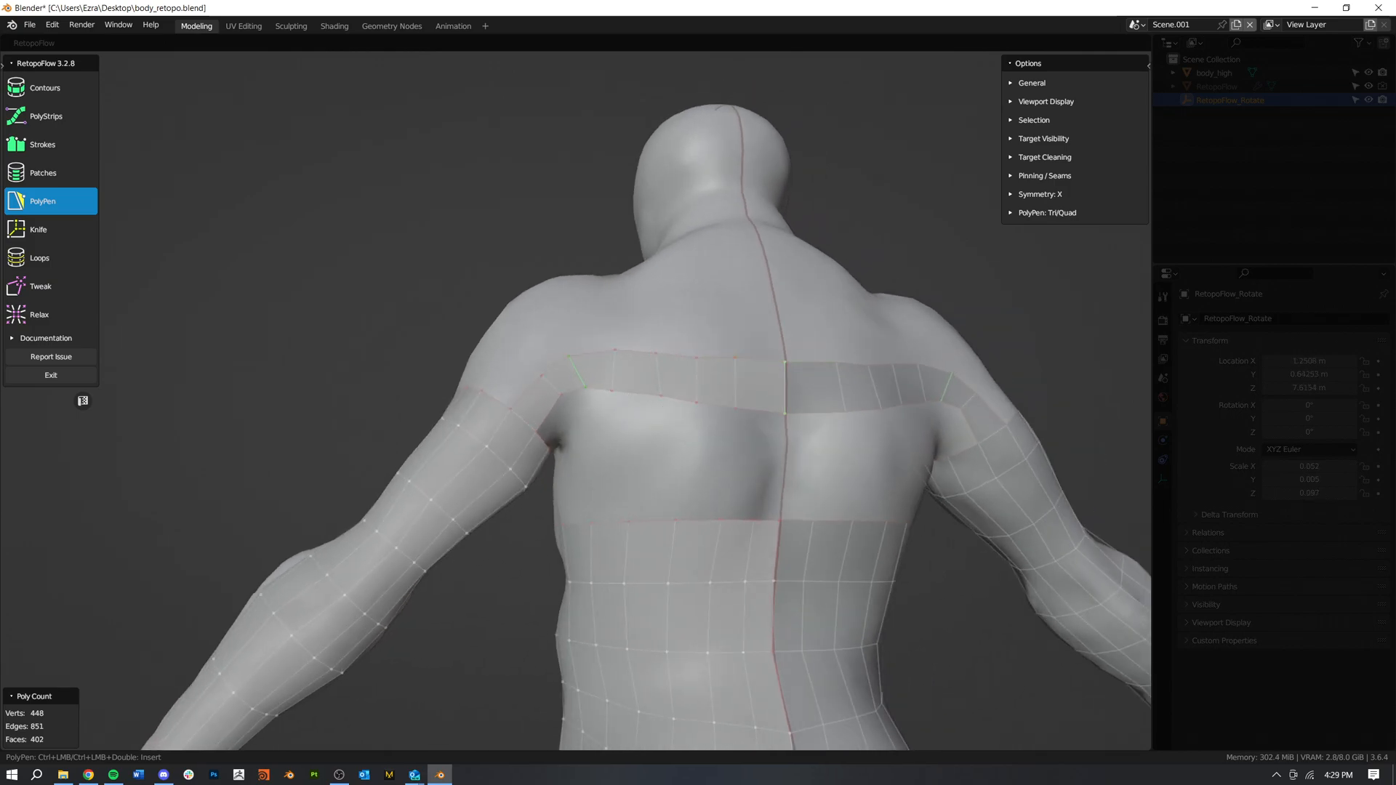
left_click(545, 397, "ctrl")
key("7")
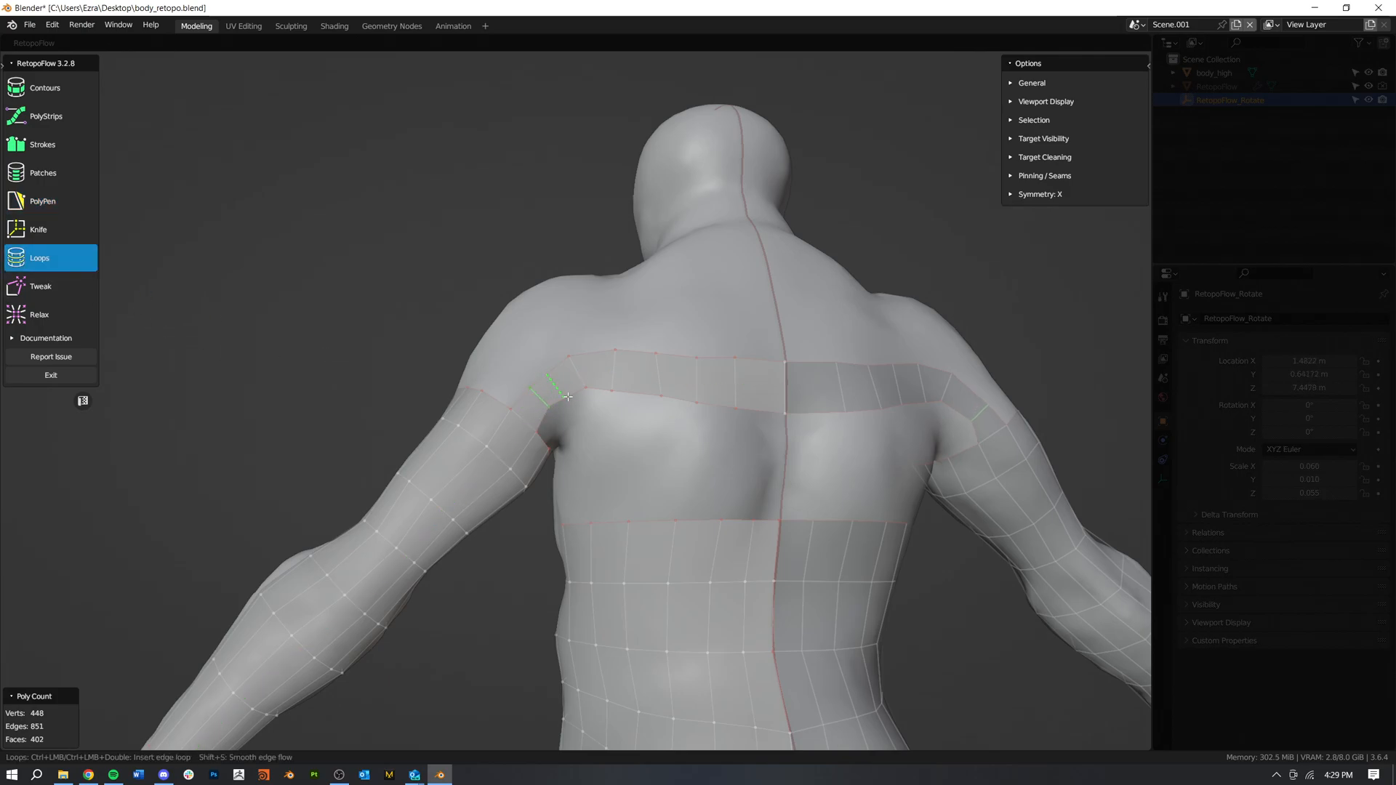
middle_click_drag(805, 447, 676, 501)
scroll(720, 497, "down", 2)
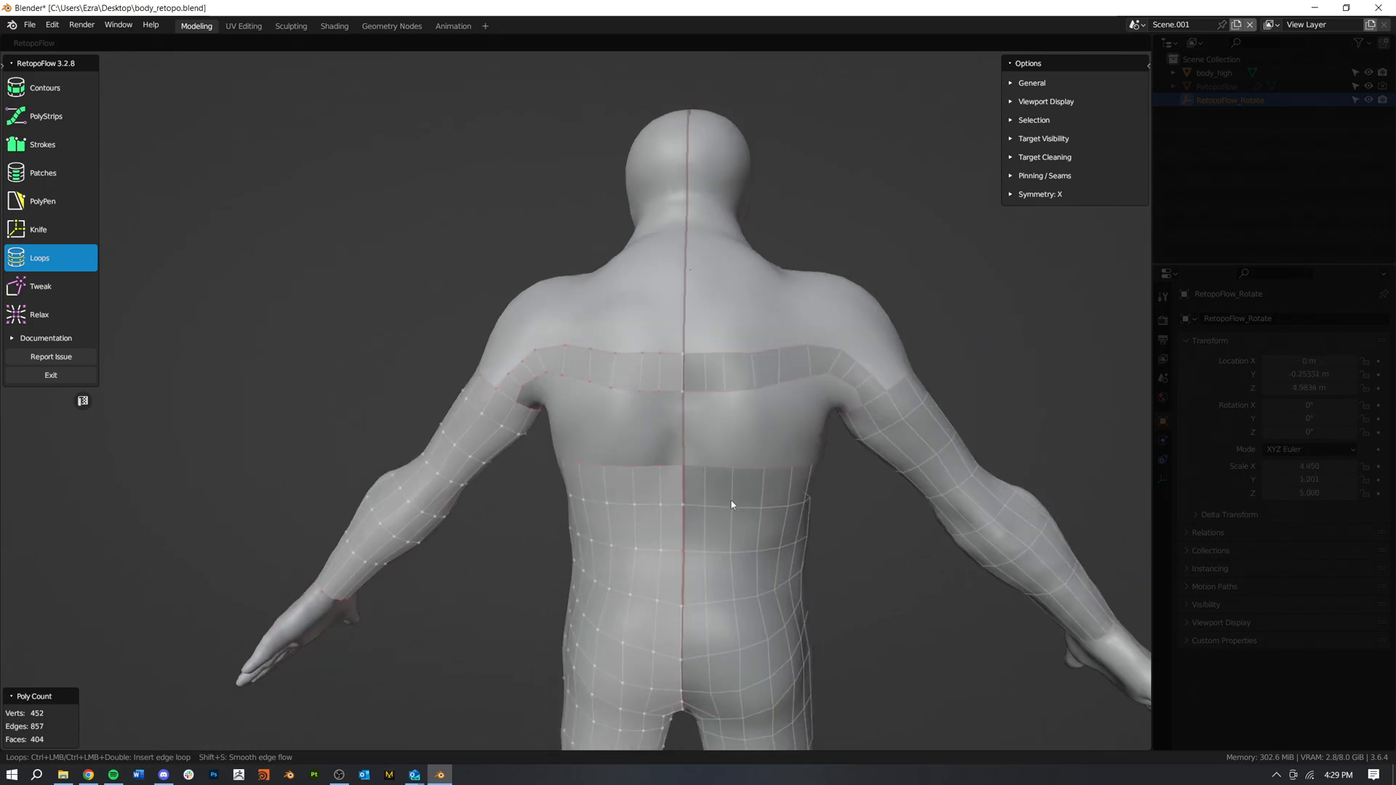
middle_click_drag(794, 437, 505, 457)
scroll(504, 457, "down", 4)
middle_click_drag(543, 527, 627, 420, "shift")
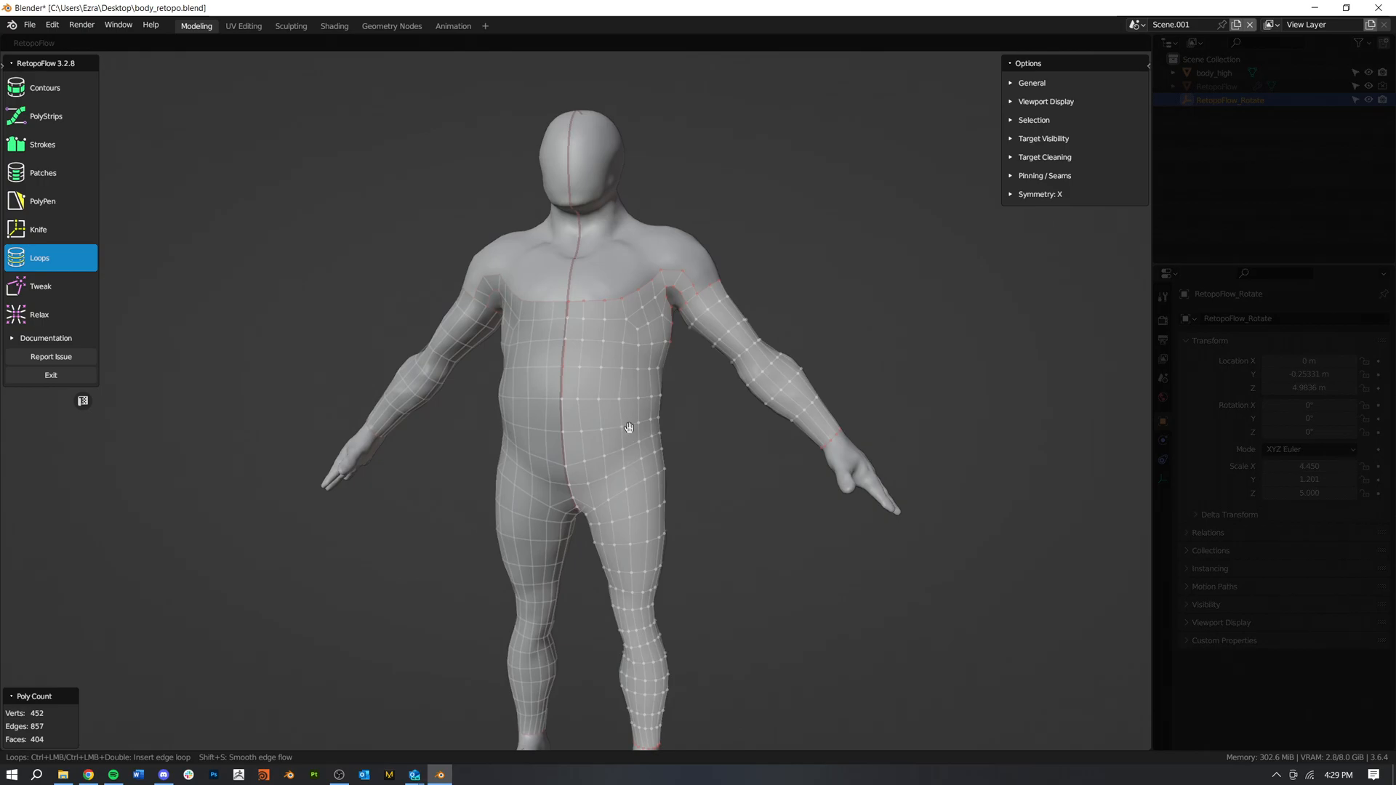
middle_click_drag(614, 489, 668, 449)
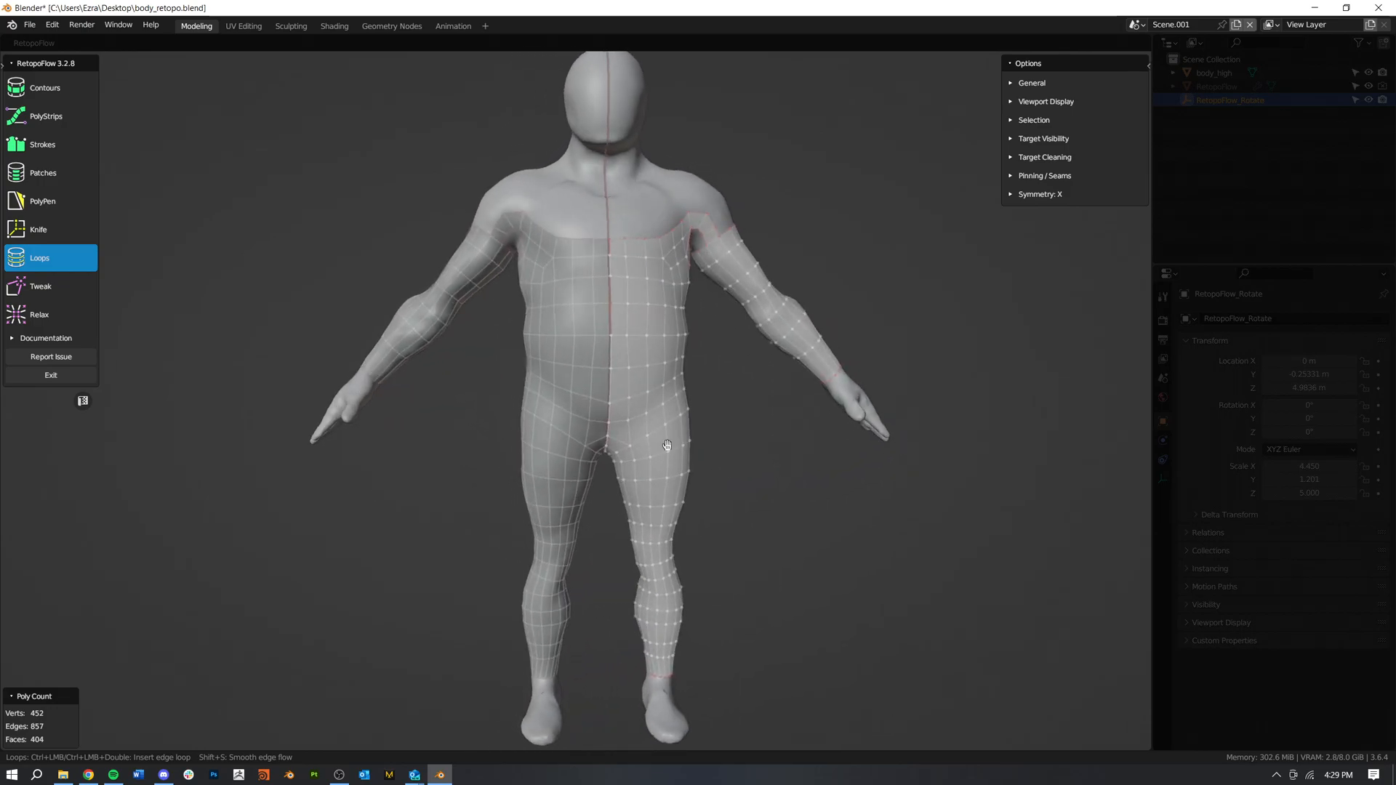